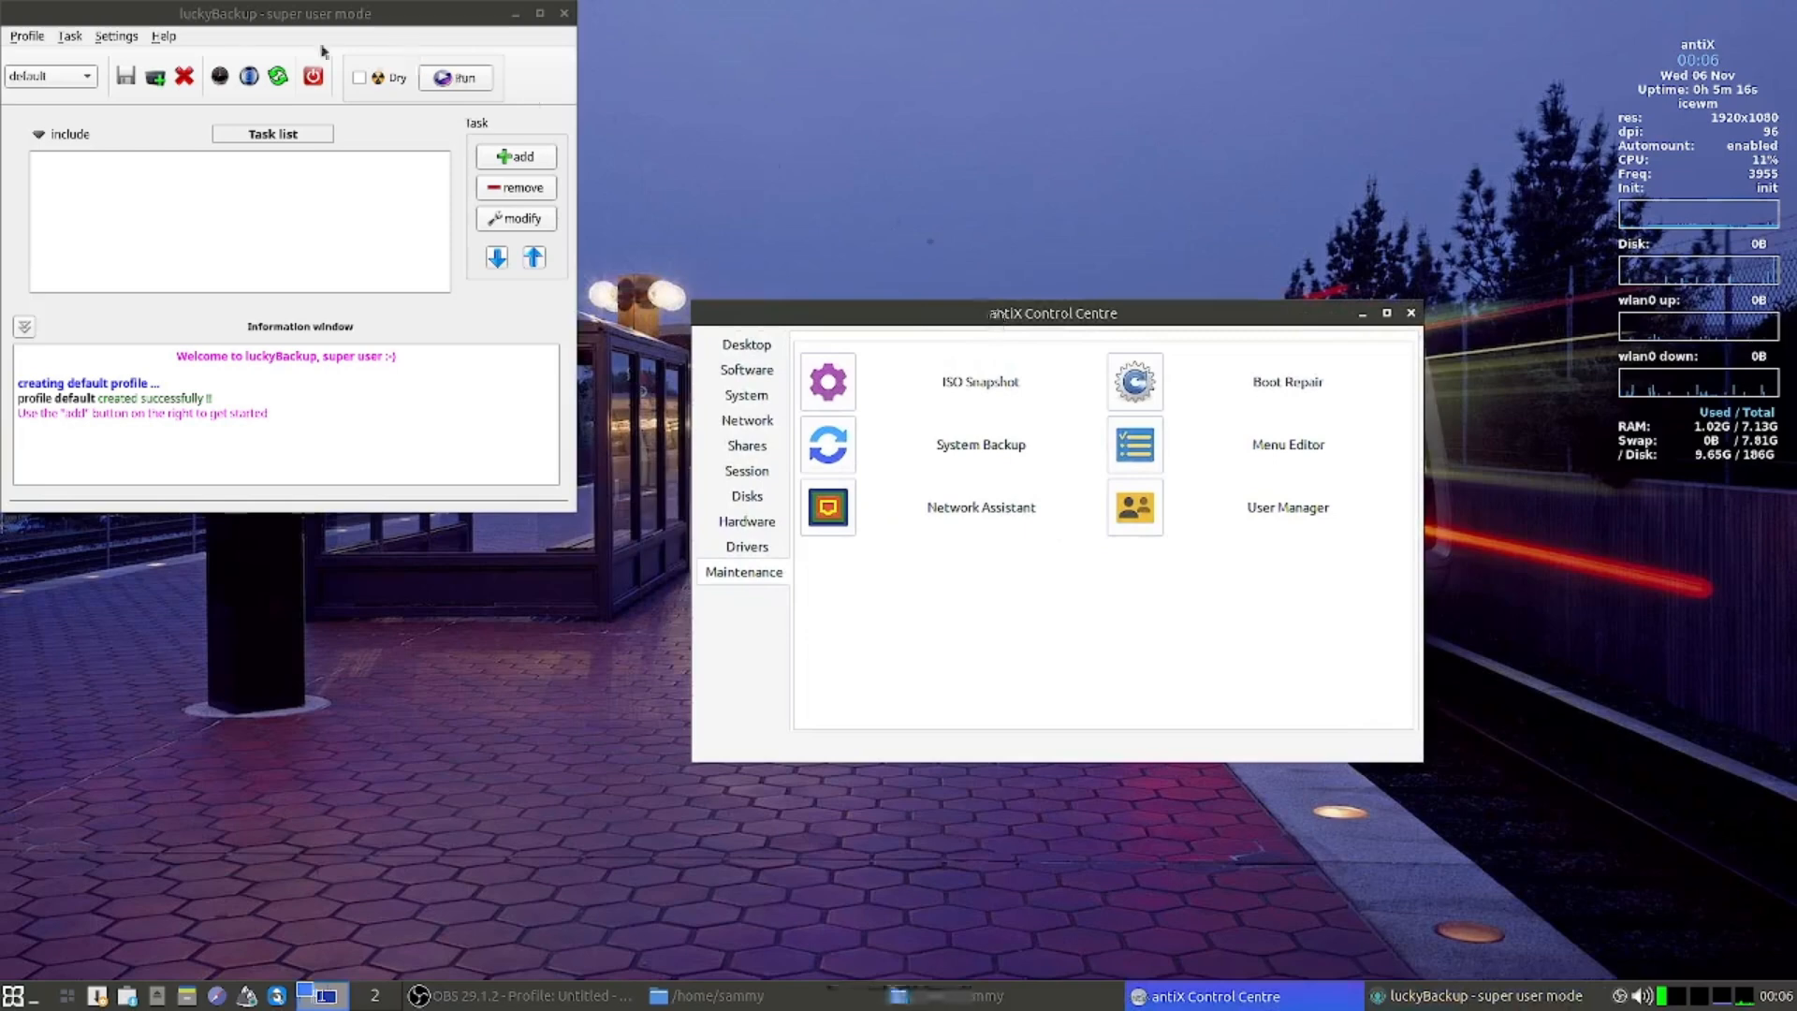
Arrange the luckyBackup and antiX Control Centre windows side by side so that they do not overlap.
{"action": "left_click_drag", "start_coordinate": [242, 14], "coordinate": [310, 98]}
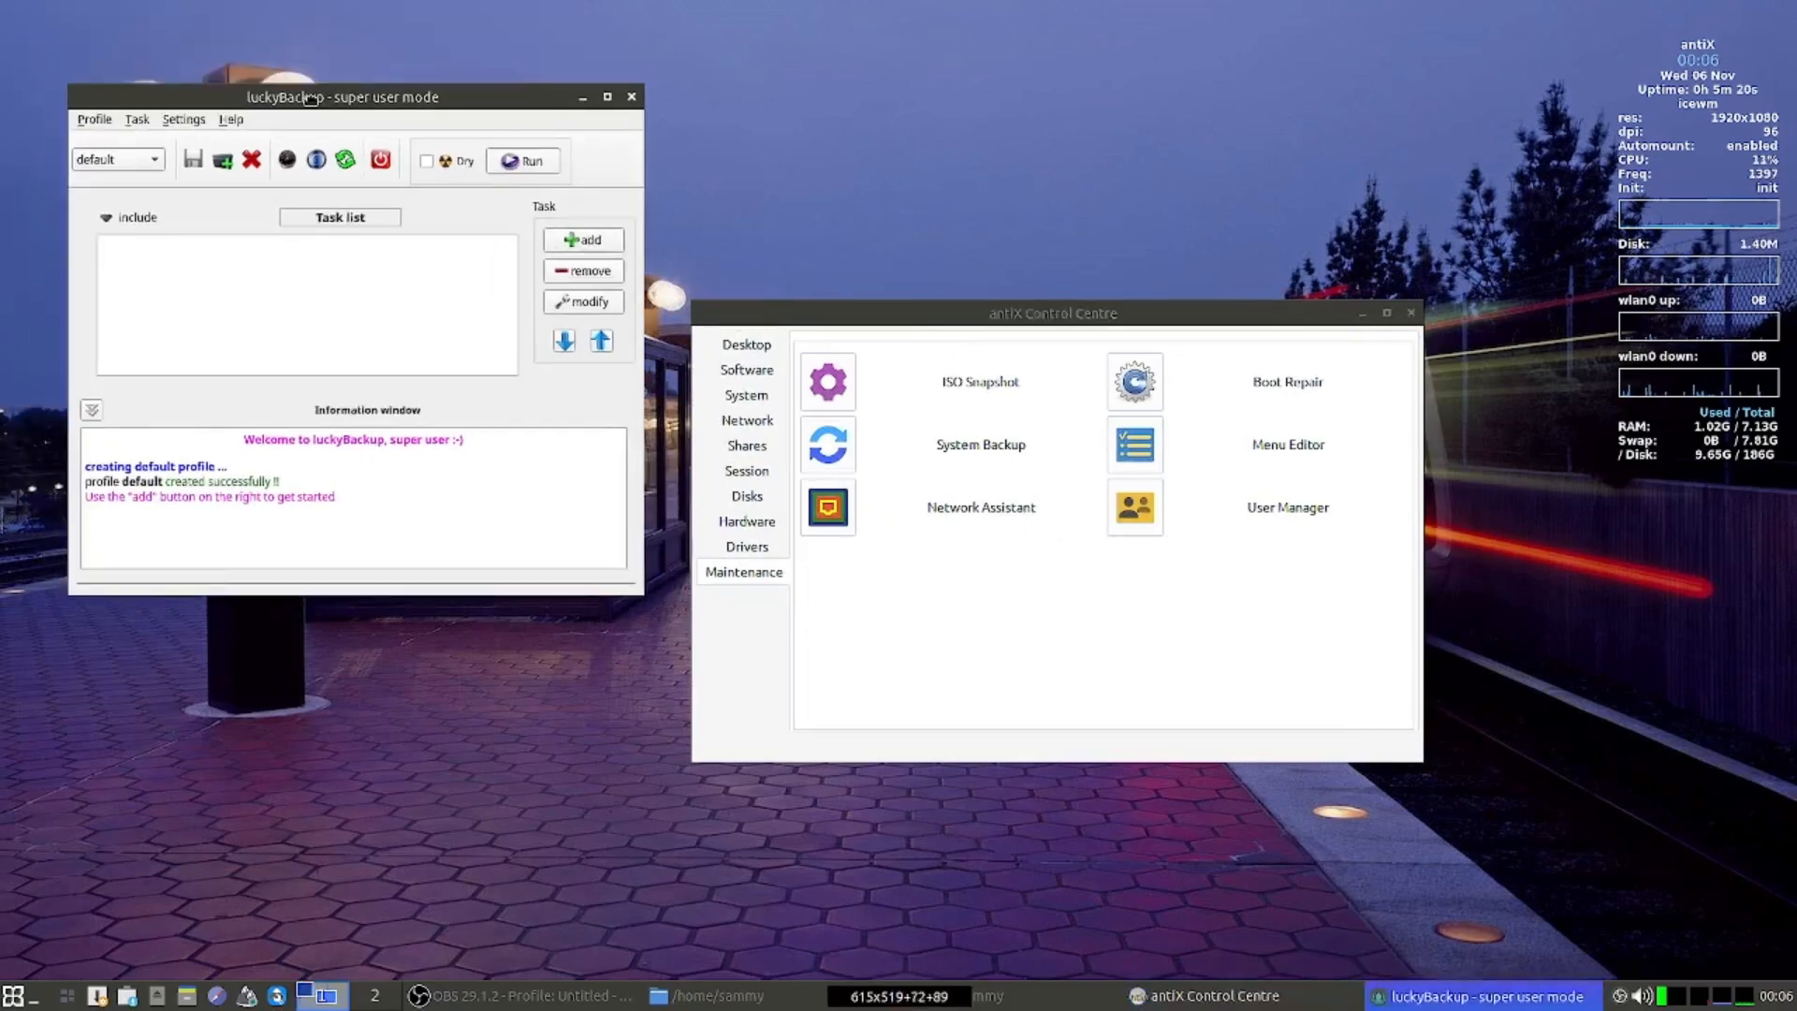
{"action": "left_click_drag", "start_coordinate": [310, 98], "coordinate": [310, 98]}
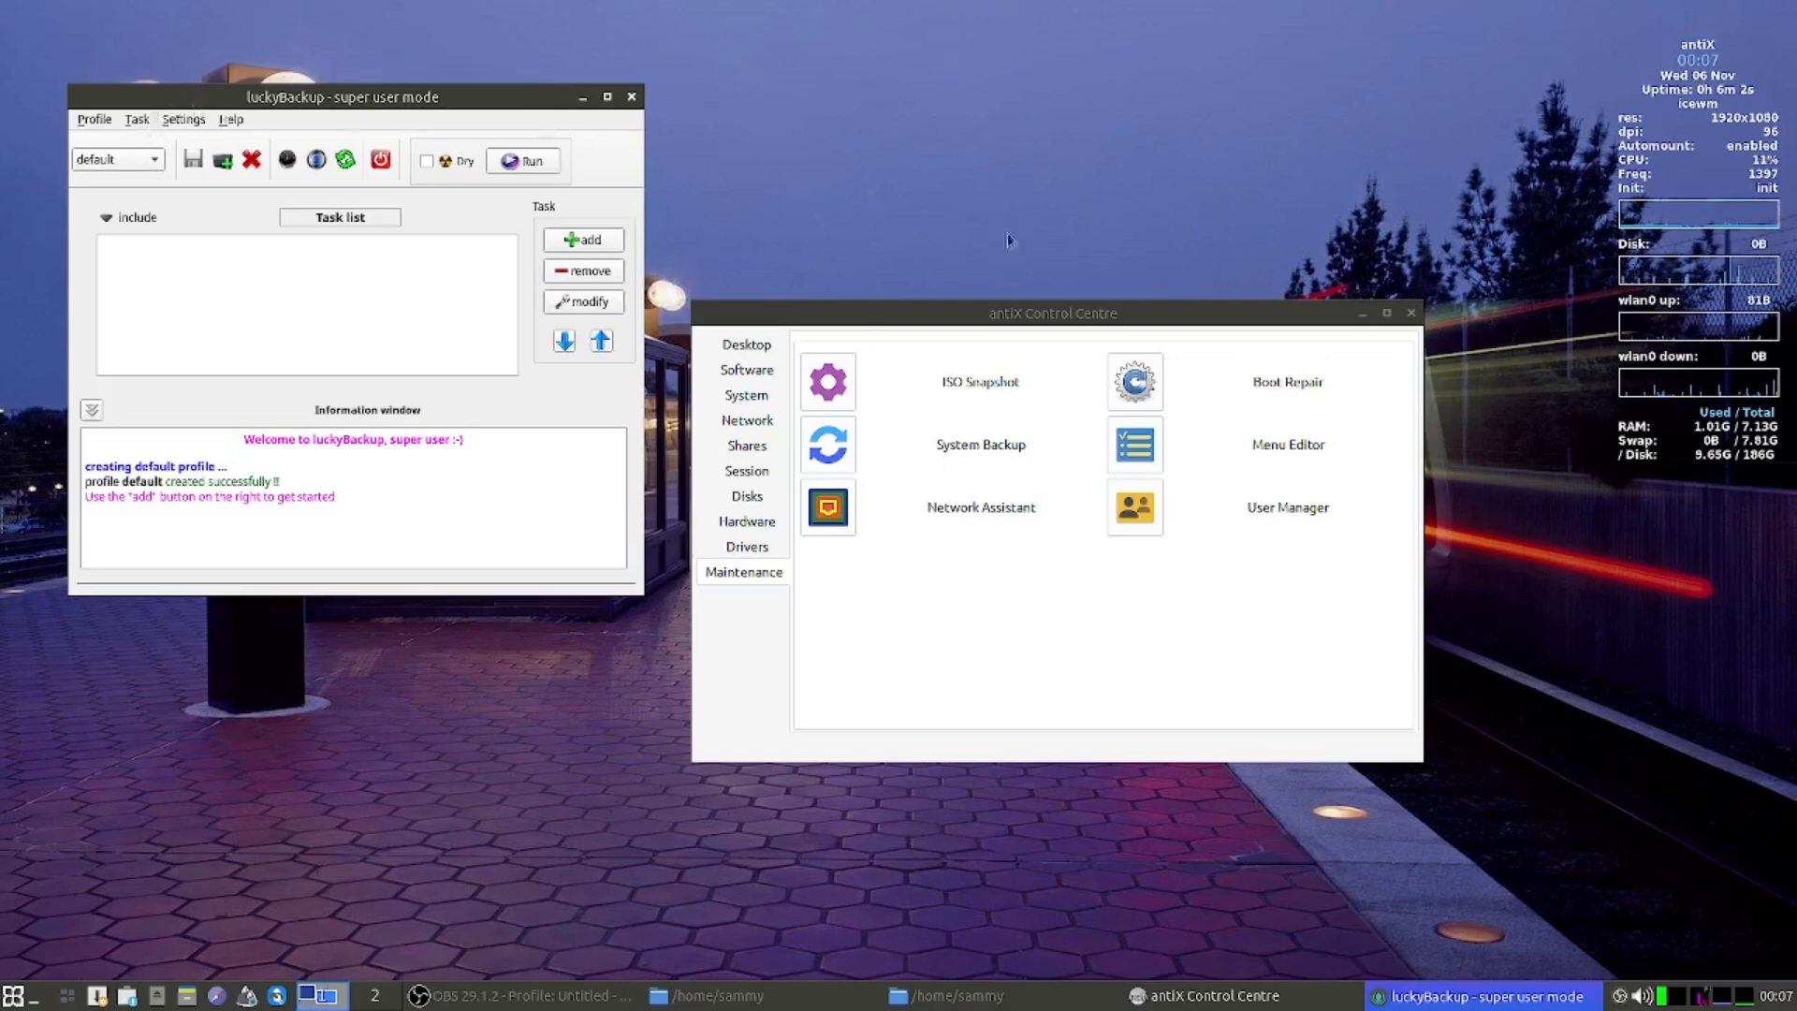
{"action": "left_click_drag", "start_coordinate": [1114, 309], "coordinate": [1219, 74]}
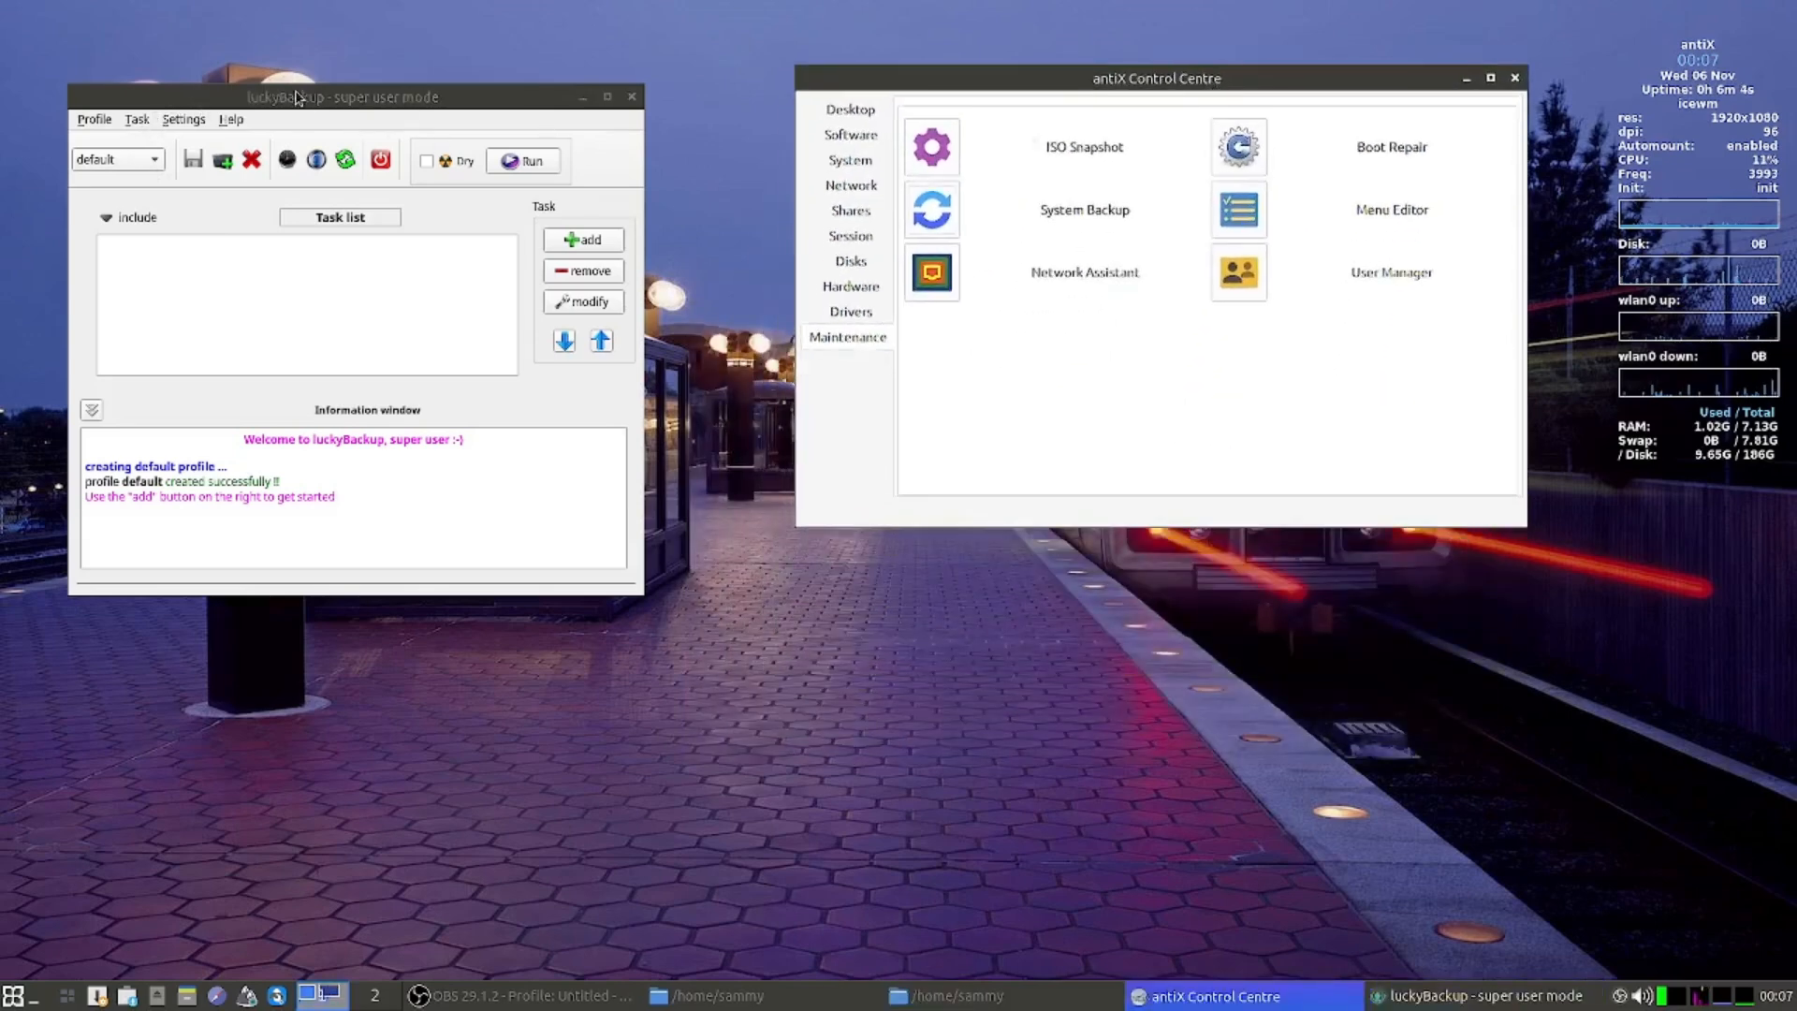
{"action": "left_click_drag", "start_coordinate": [296, 97], "coordinate": [321, 133]}
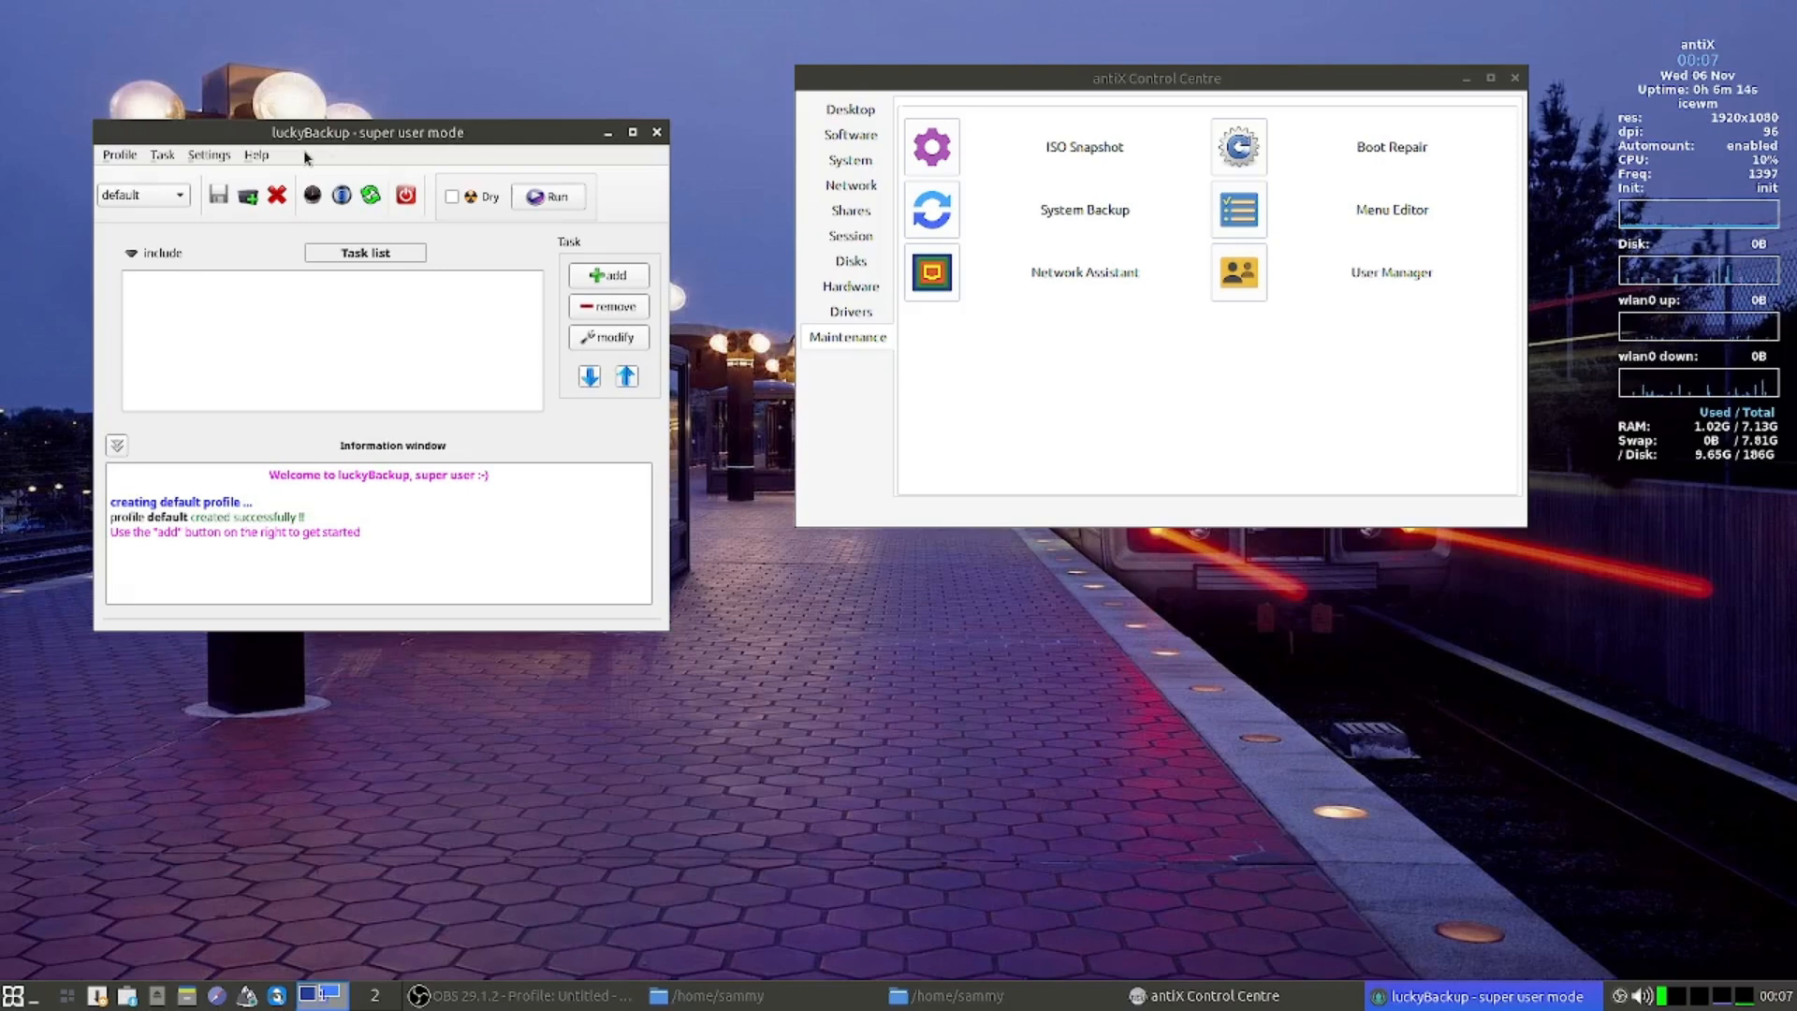
{"action": "left_click", "coordinate": [175, 203]}
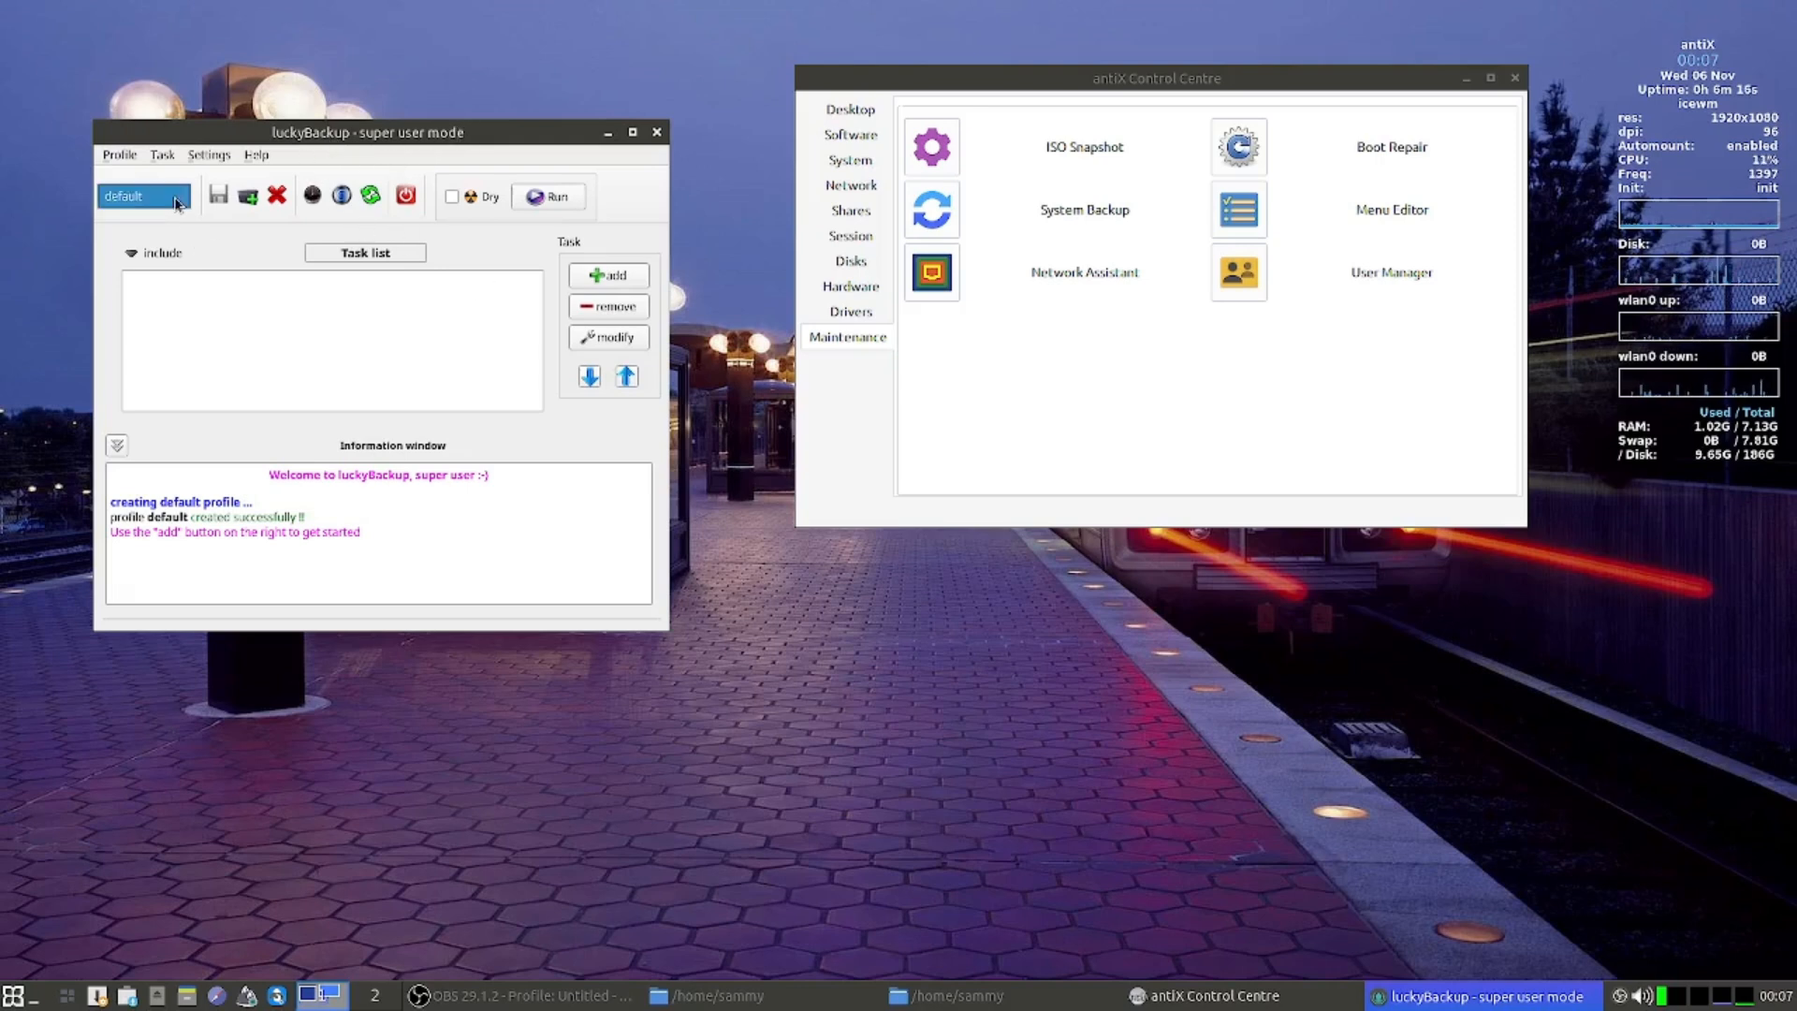
{"action": "left_click", "coordinate": [180, 198]}
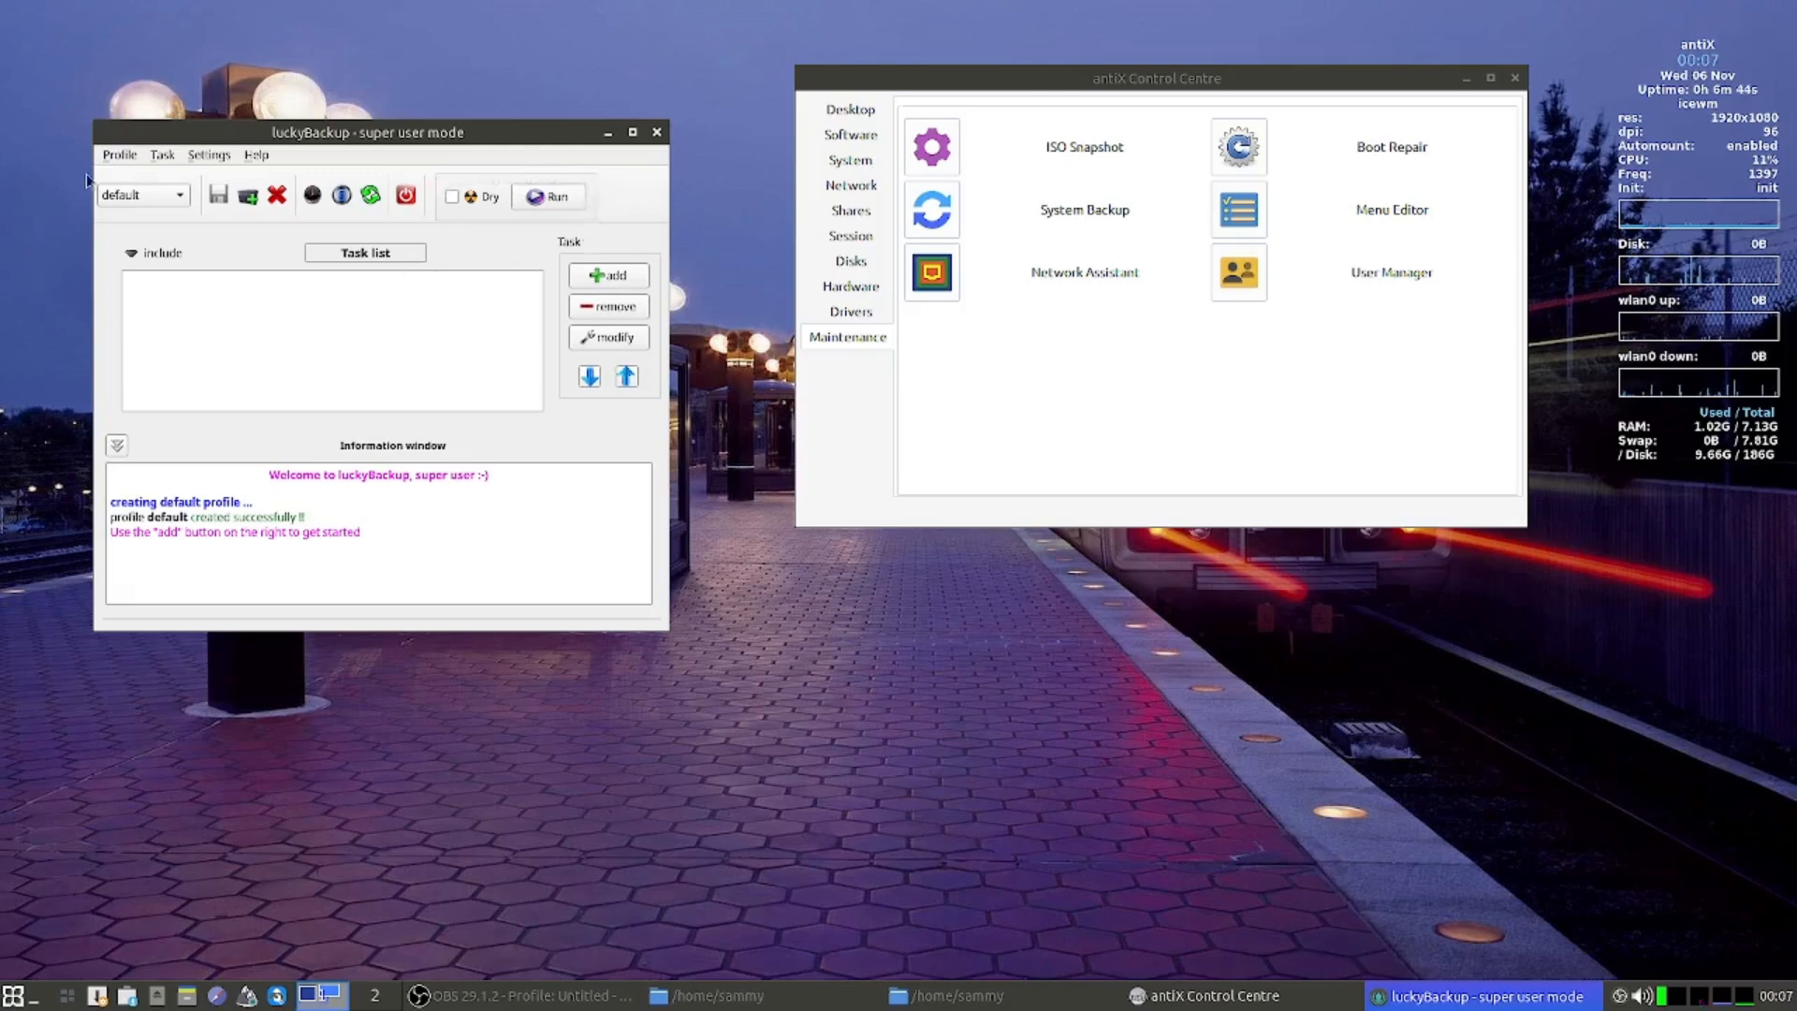
Add a new task named Backup1 with the type Backup Source inside Destination.
{"action": "left_click", "coordinate": [604, 275]}
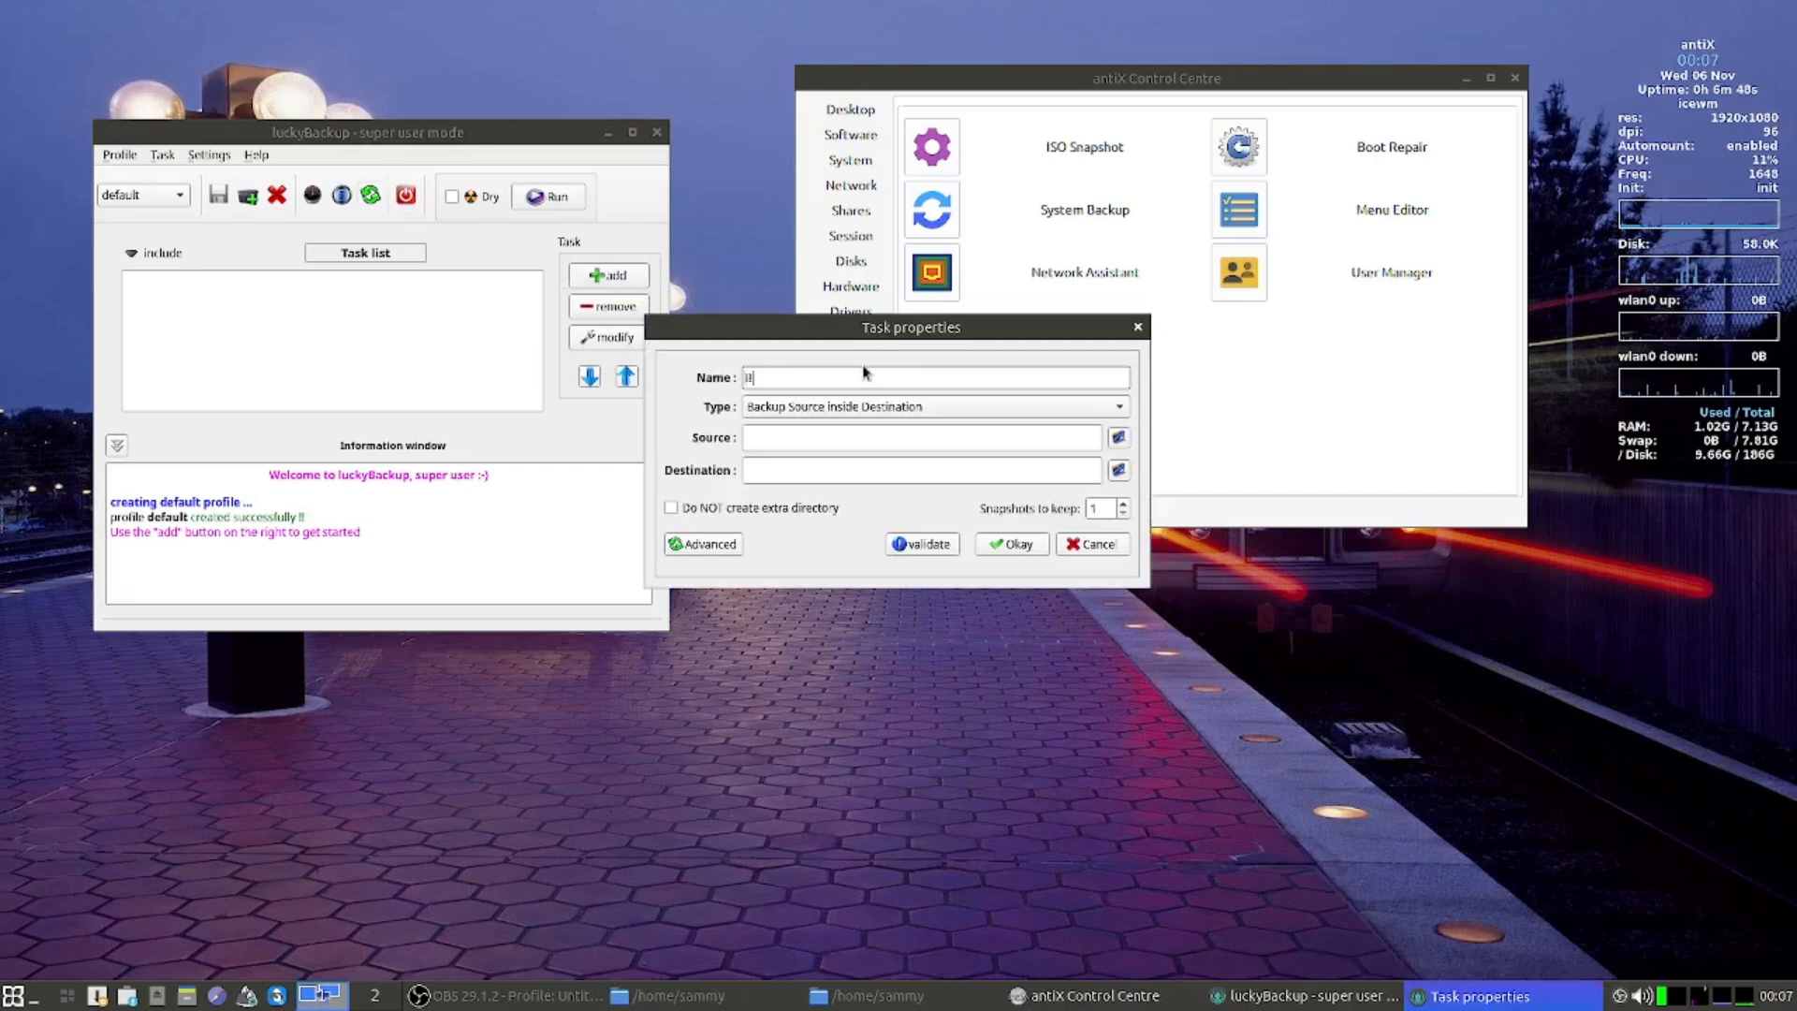
{"action": "type", "text": "Backup1"}
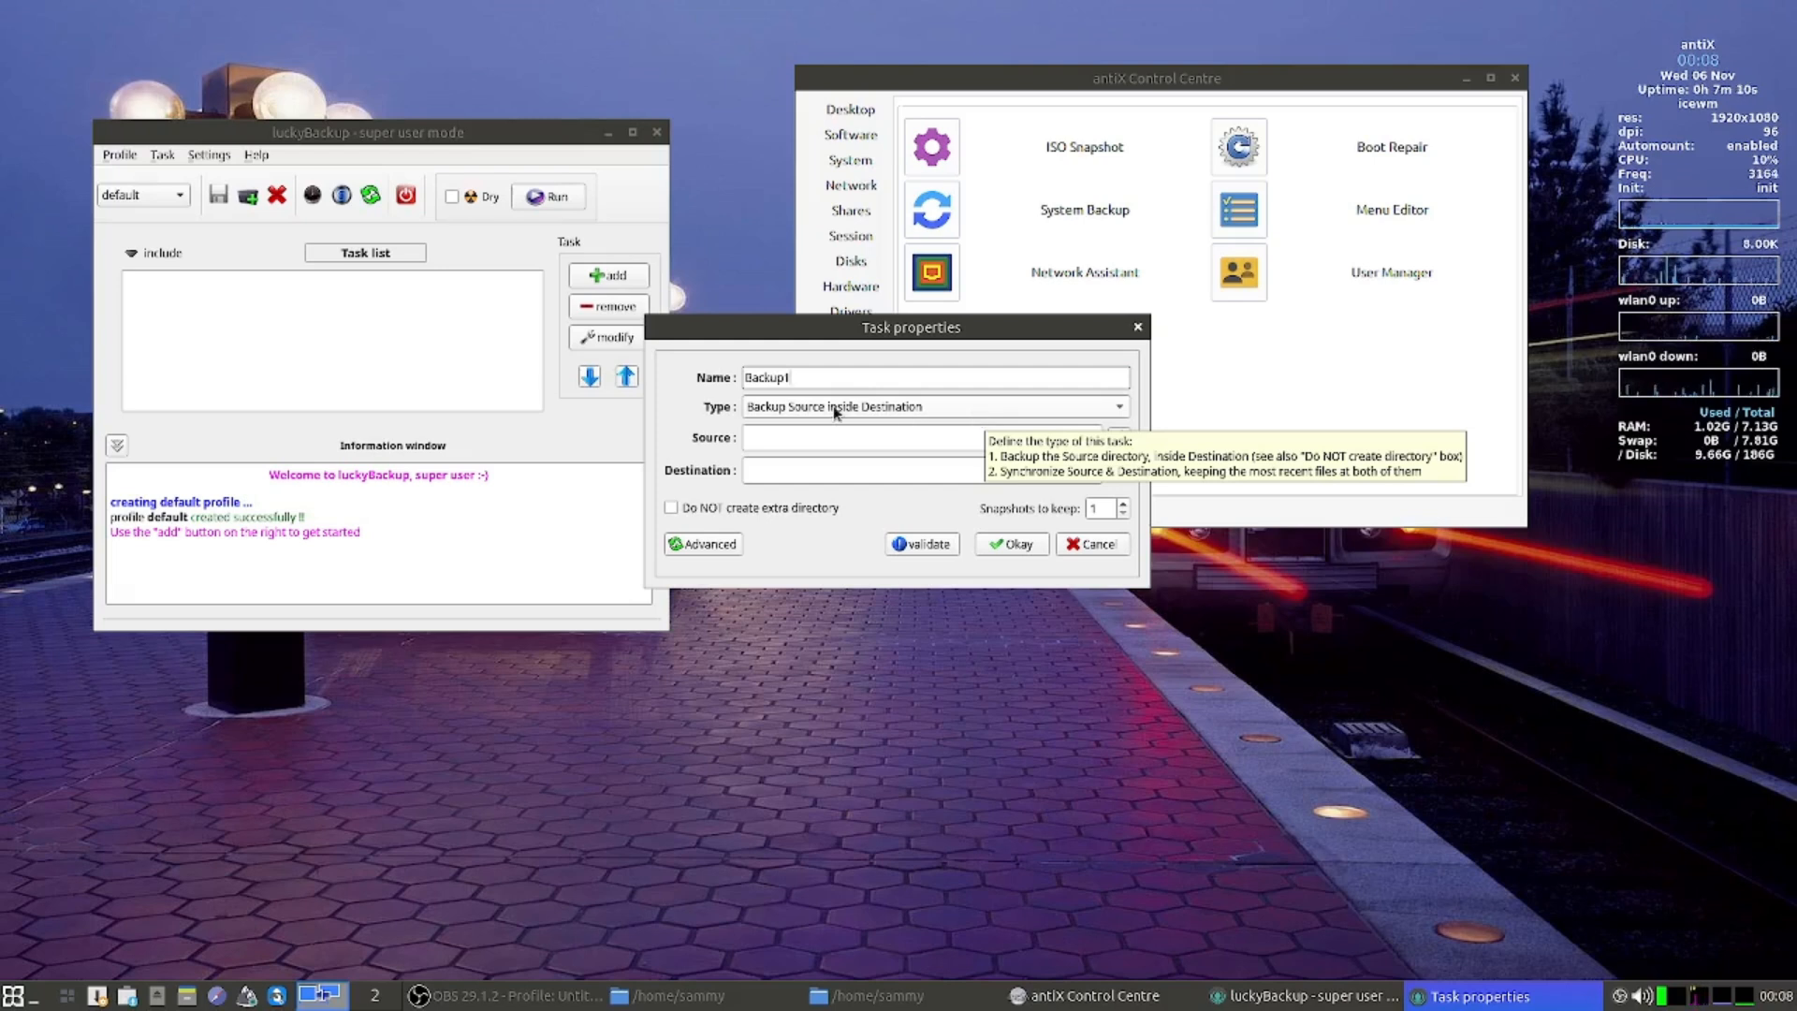
{"action": "left_click", "coordinate": [974, 410]}
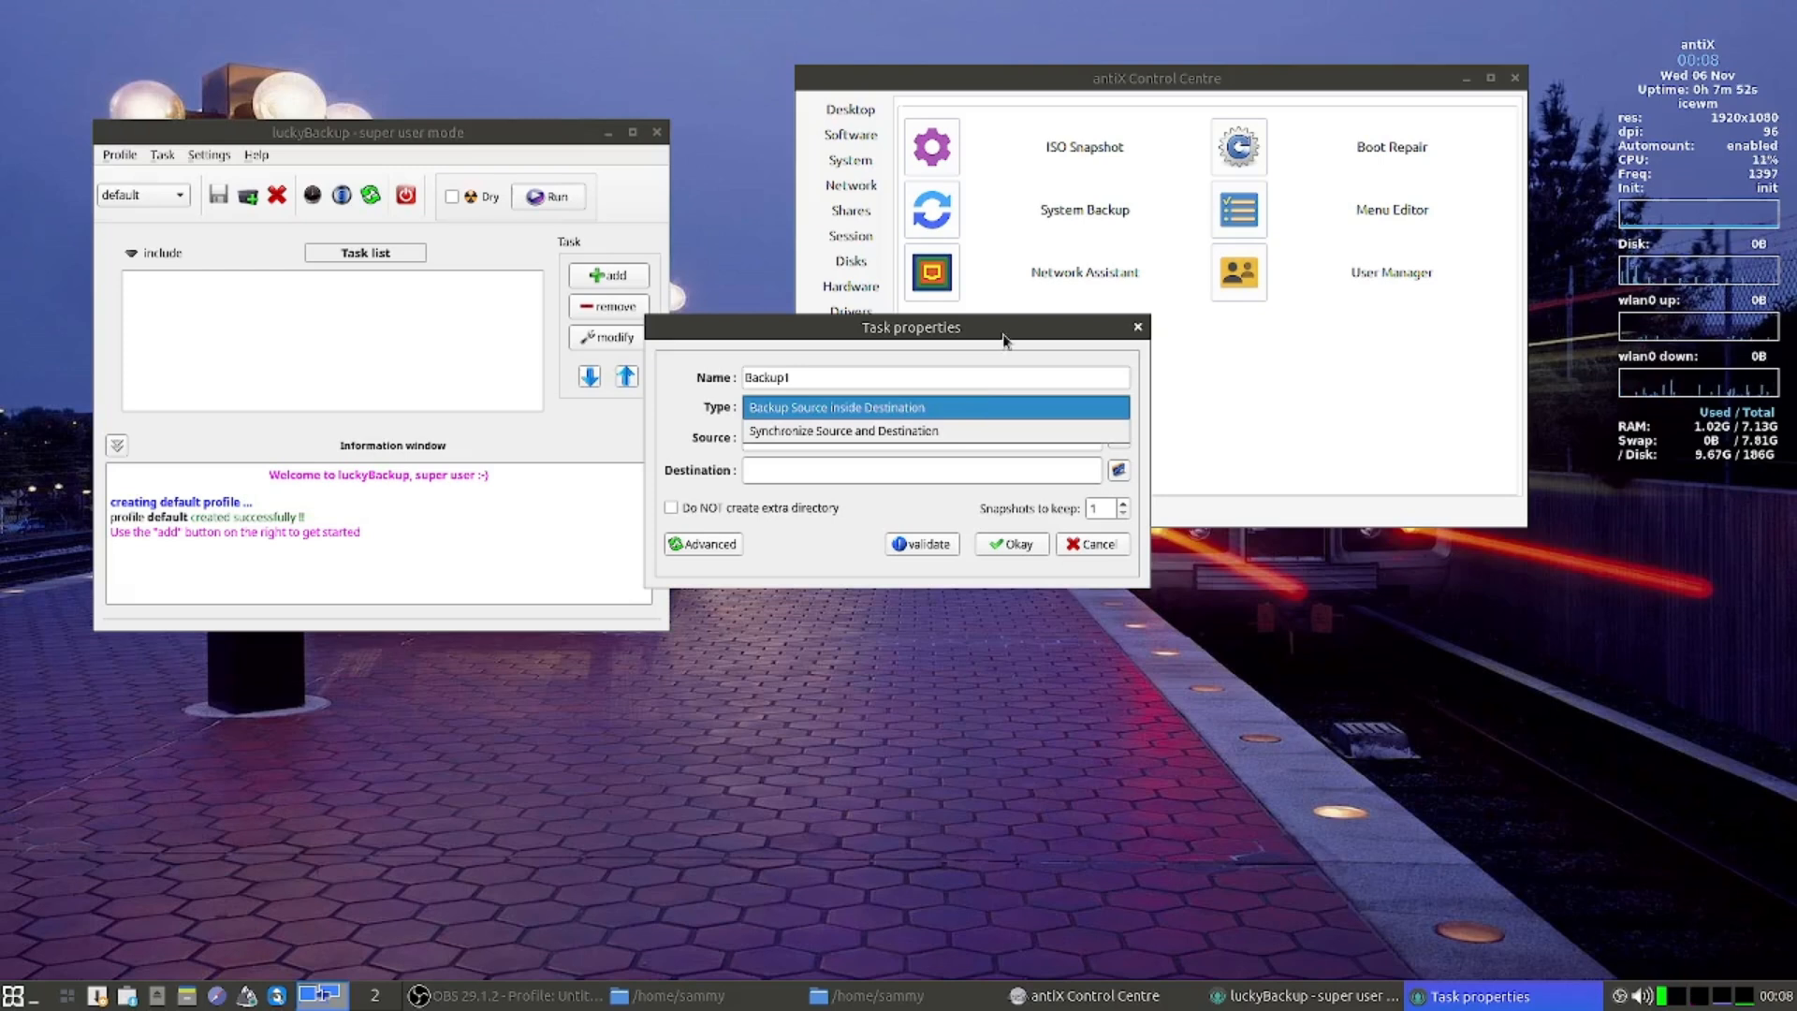
{"action": "left_click", "coordinate": [847, 407]}
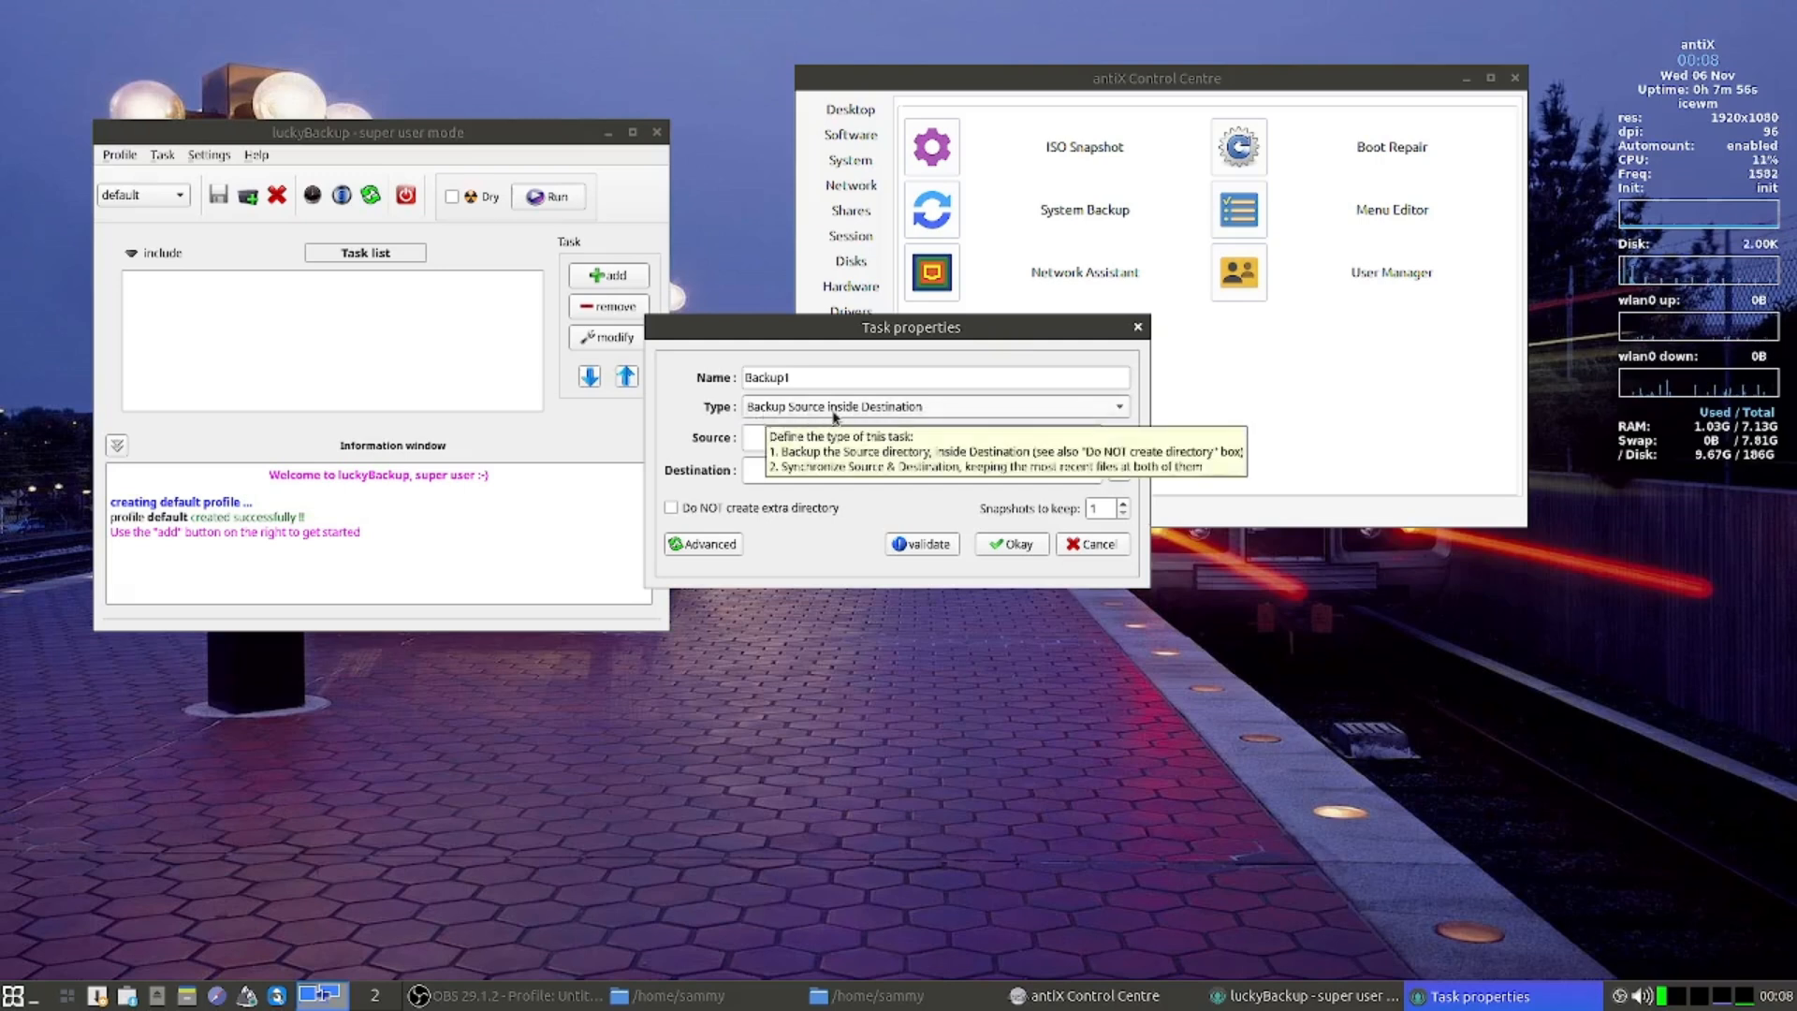
Set the task's source to the Downloads folder in the home directory, checking that folder's contents in the file manager.
{"action": "left_click", "coordinate": [1119, 437]}
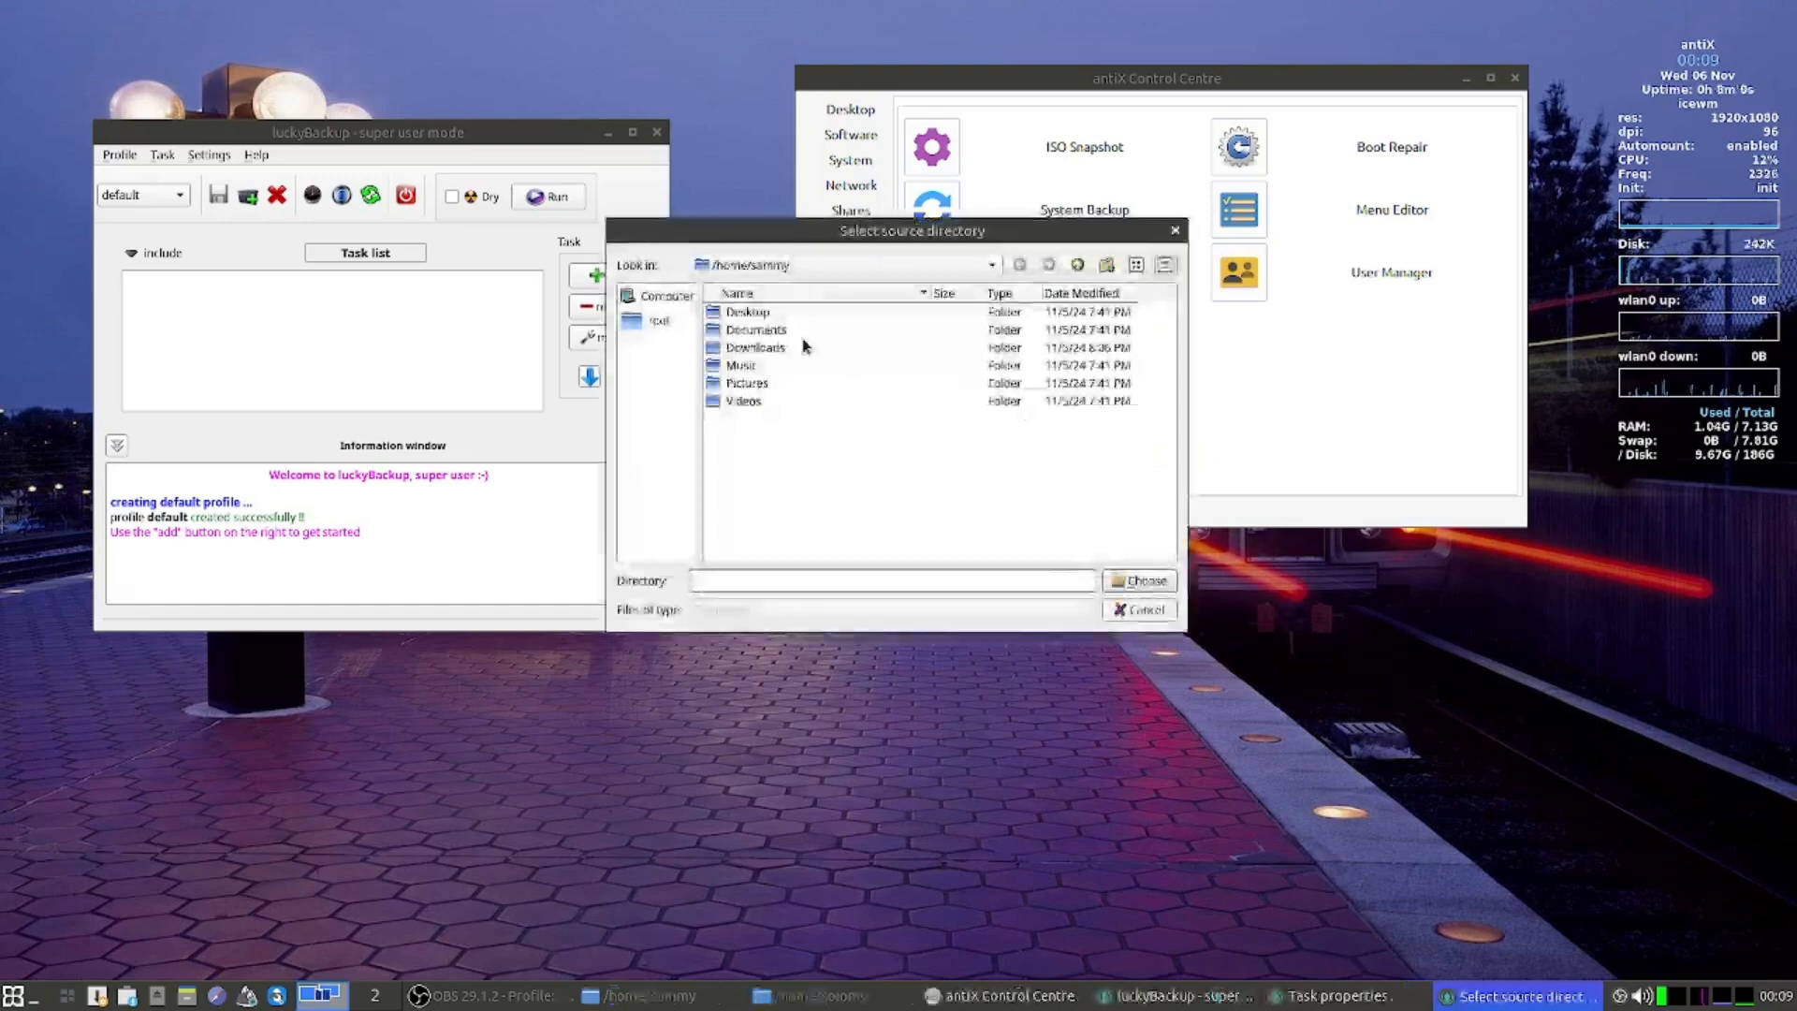
{"action": "double_click", "coordinate": [755, 348]}
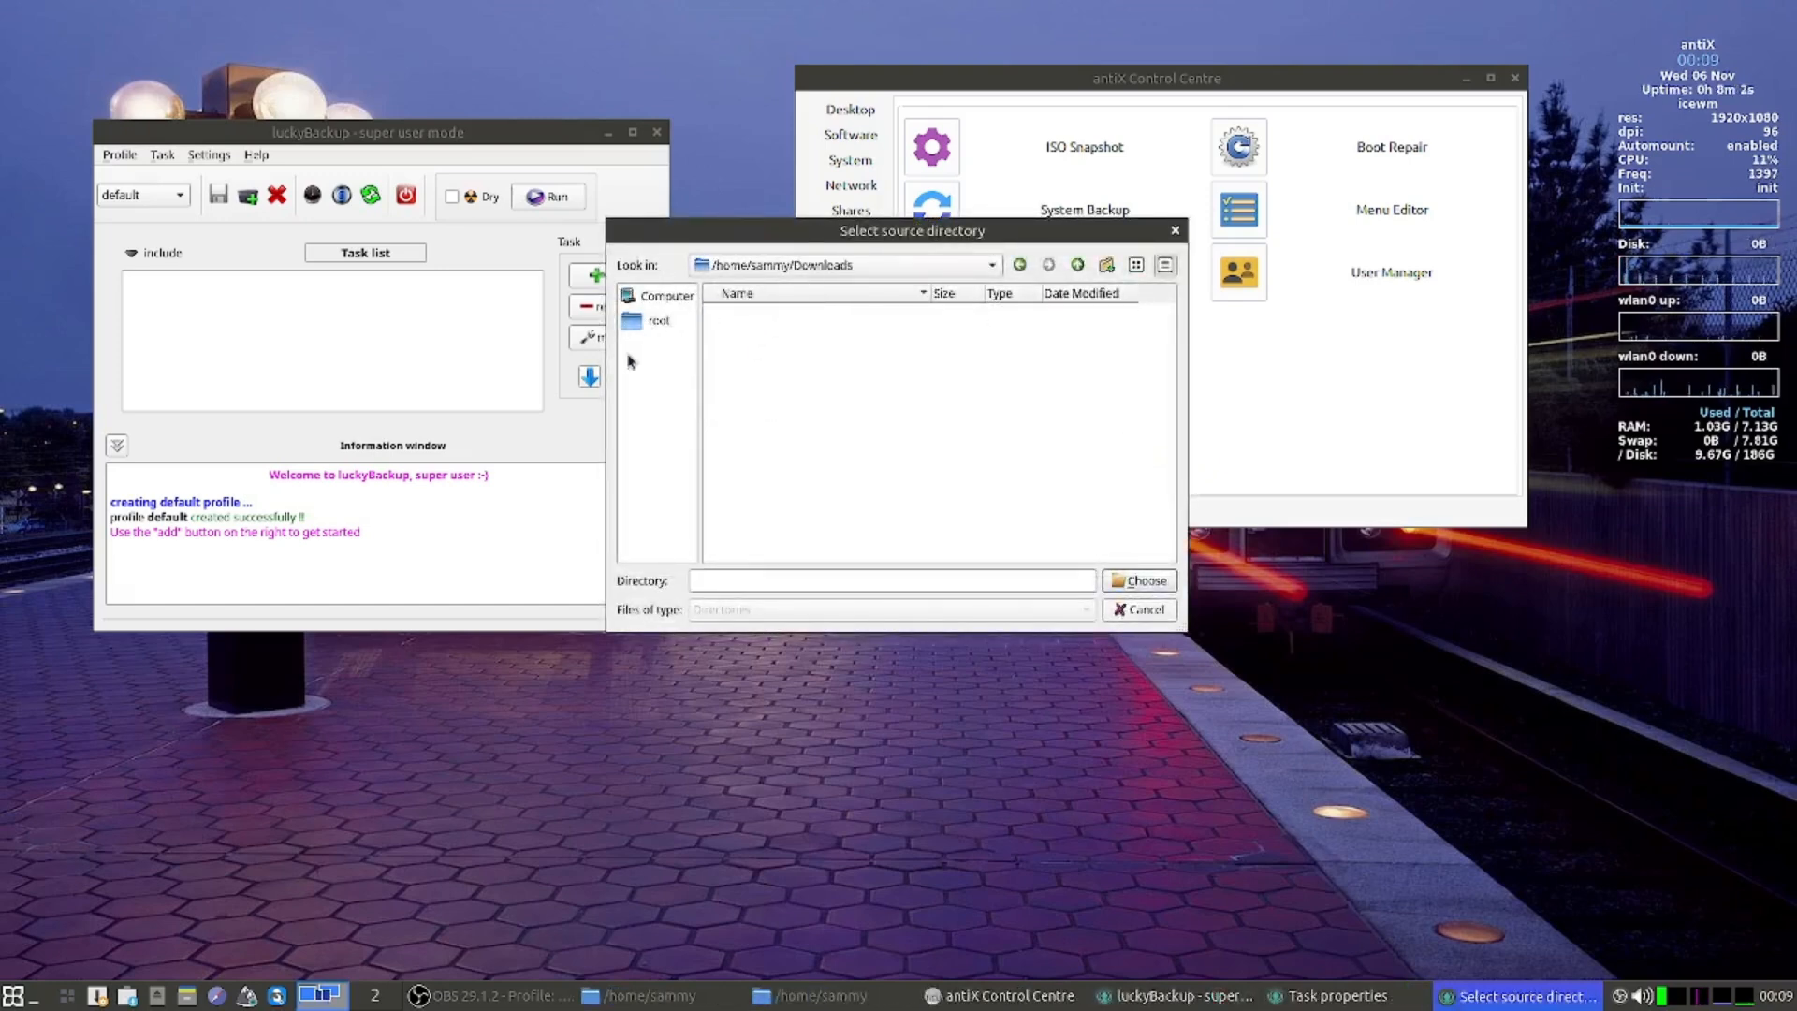
{"action": "left_click", "coordinate": [191, 998]}
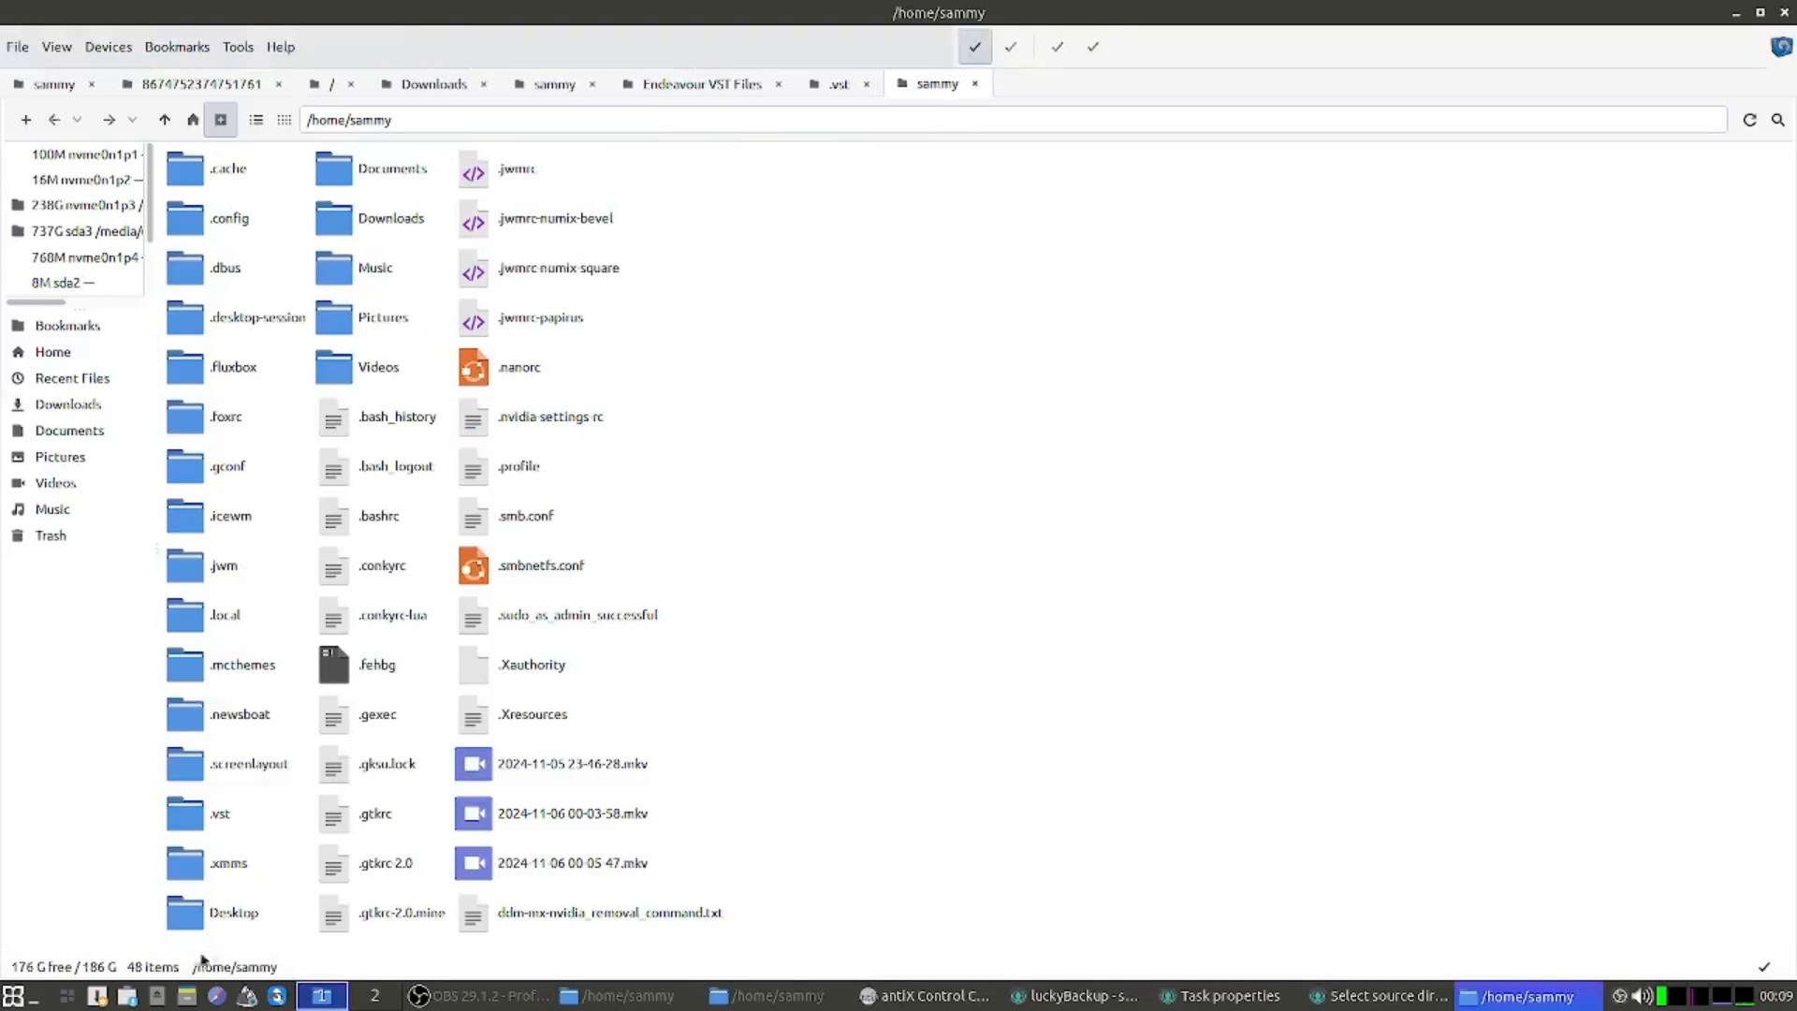
{"action": "left_click", "coordinate": [78, 405]}
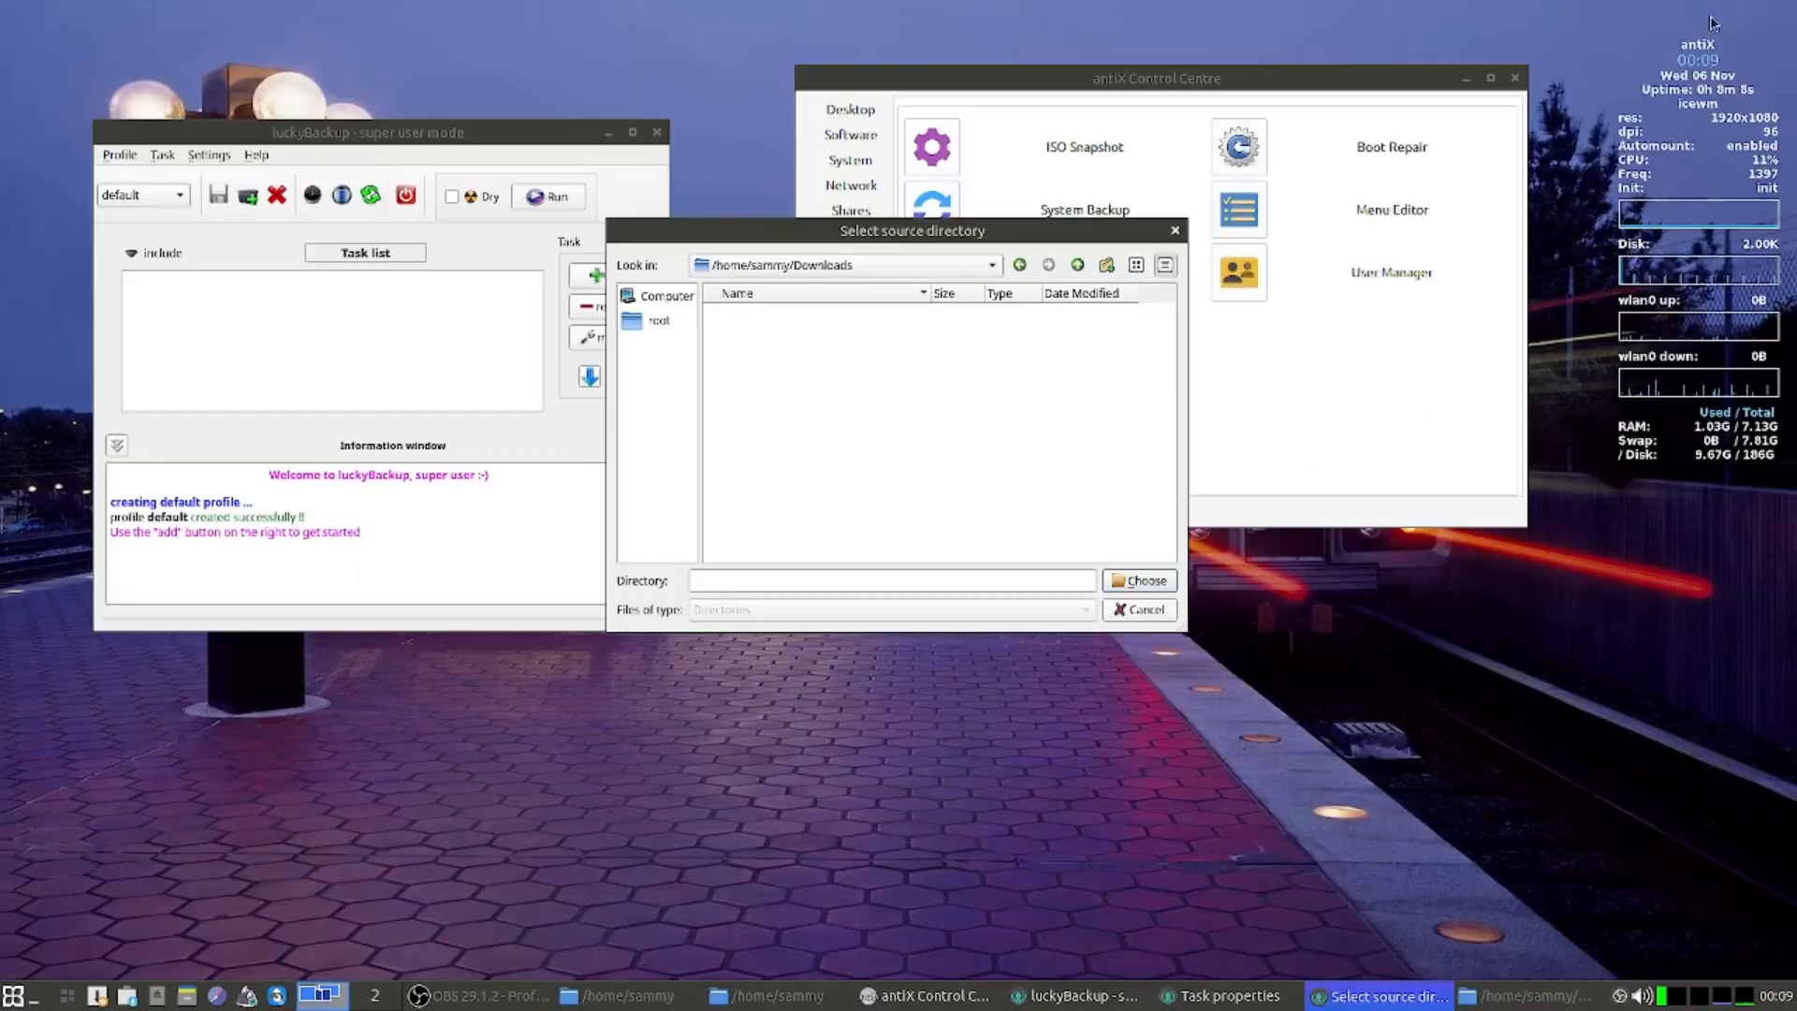
{"action": "left_click", "coordinate": [1736, 12]}
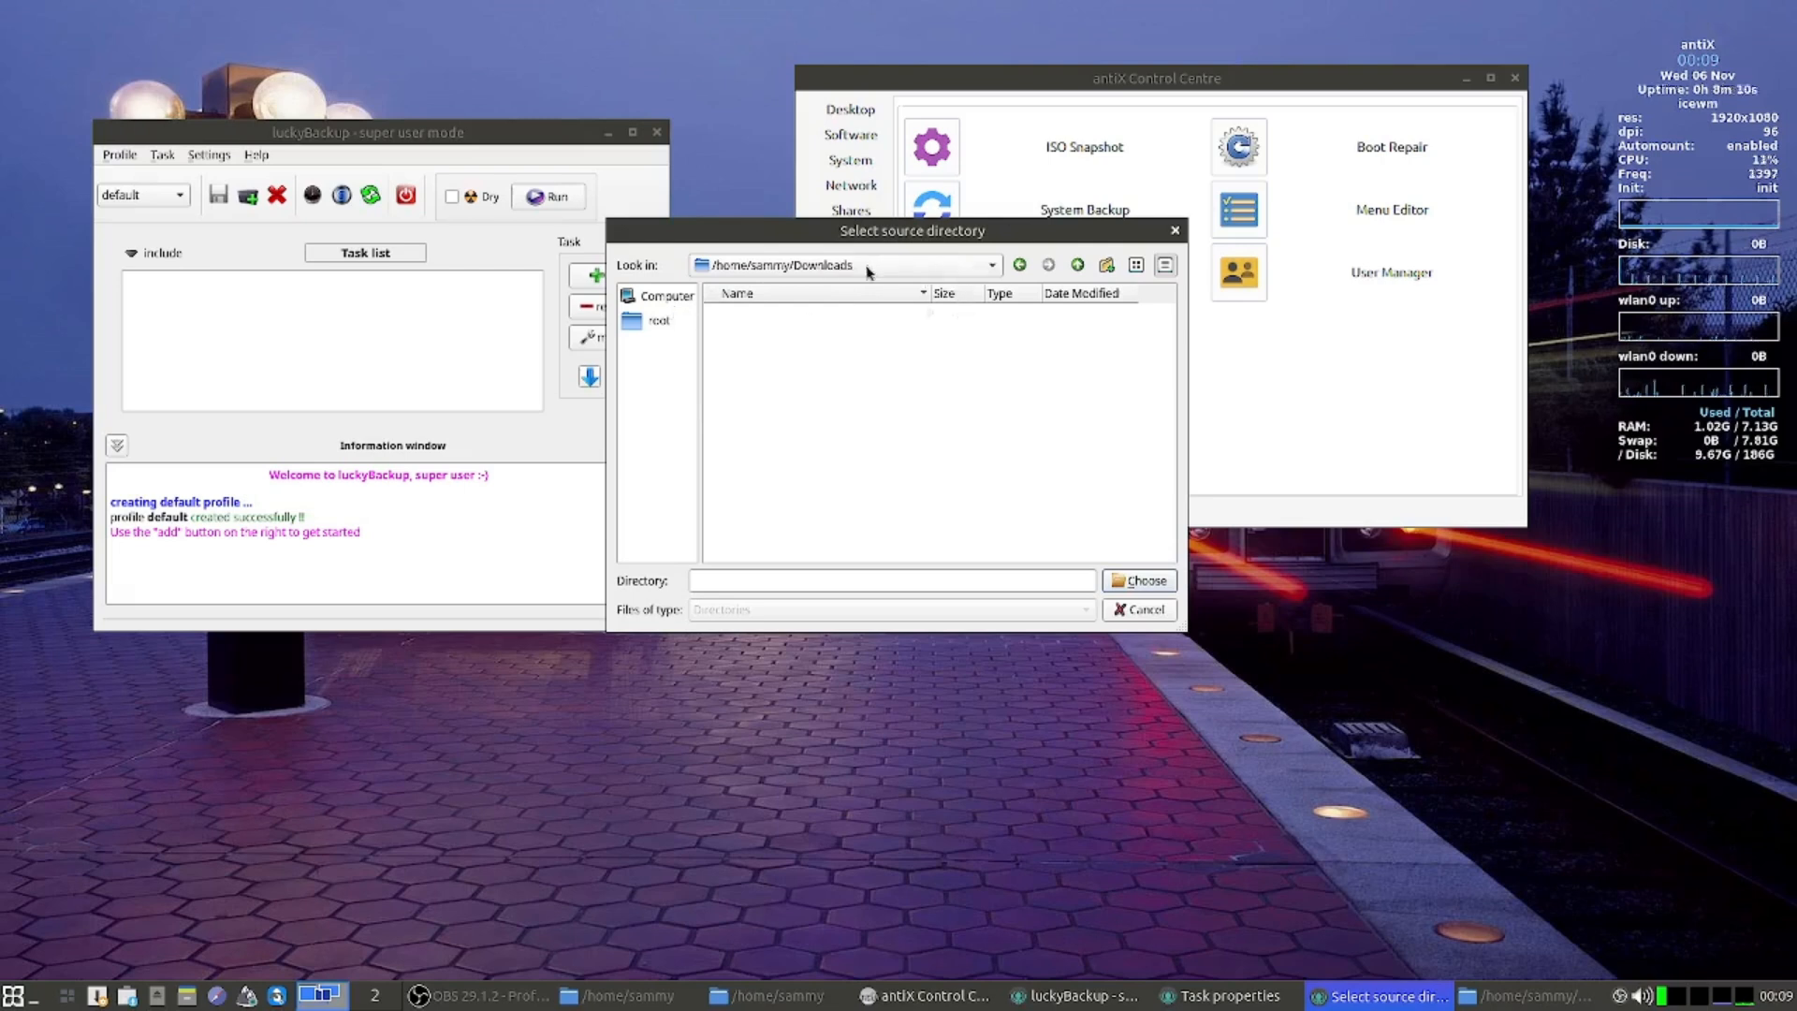
{"action": "left_click", "coordinate": [1159, 582]}
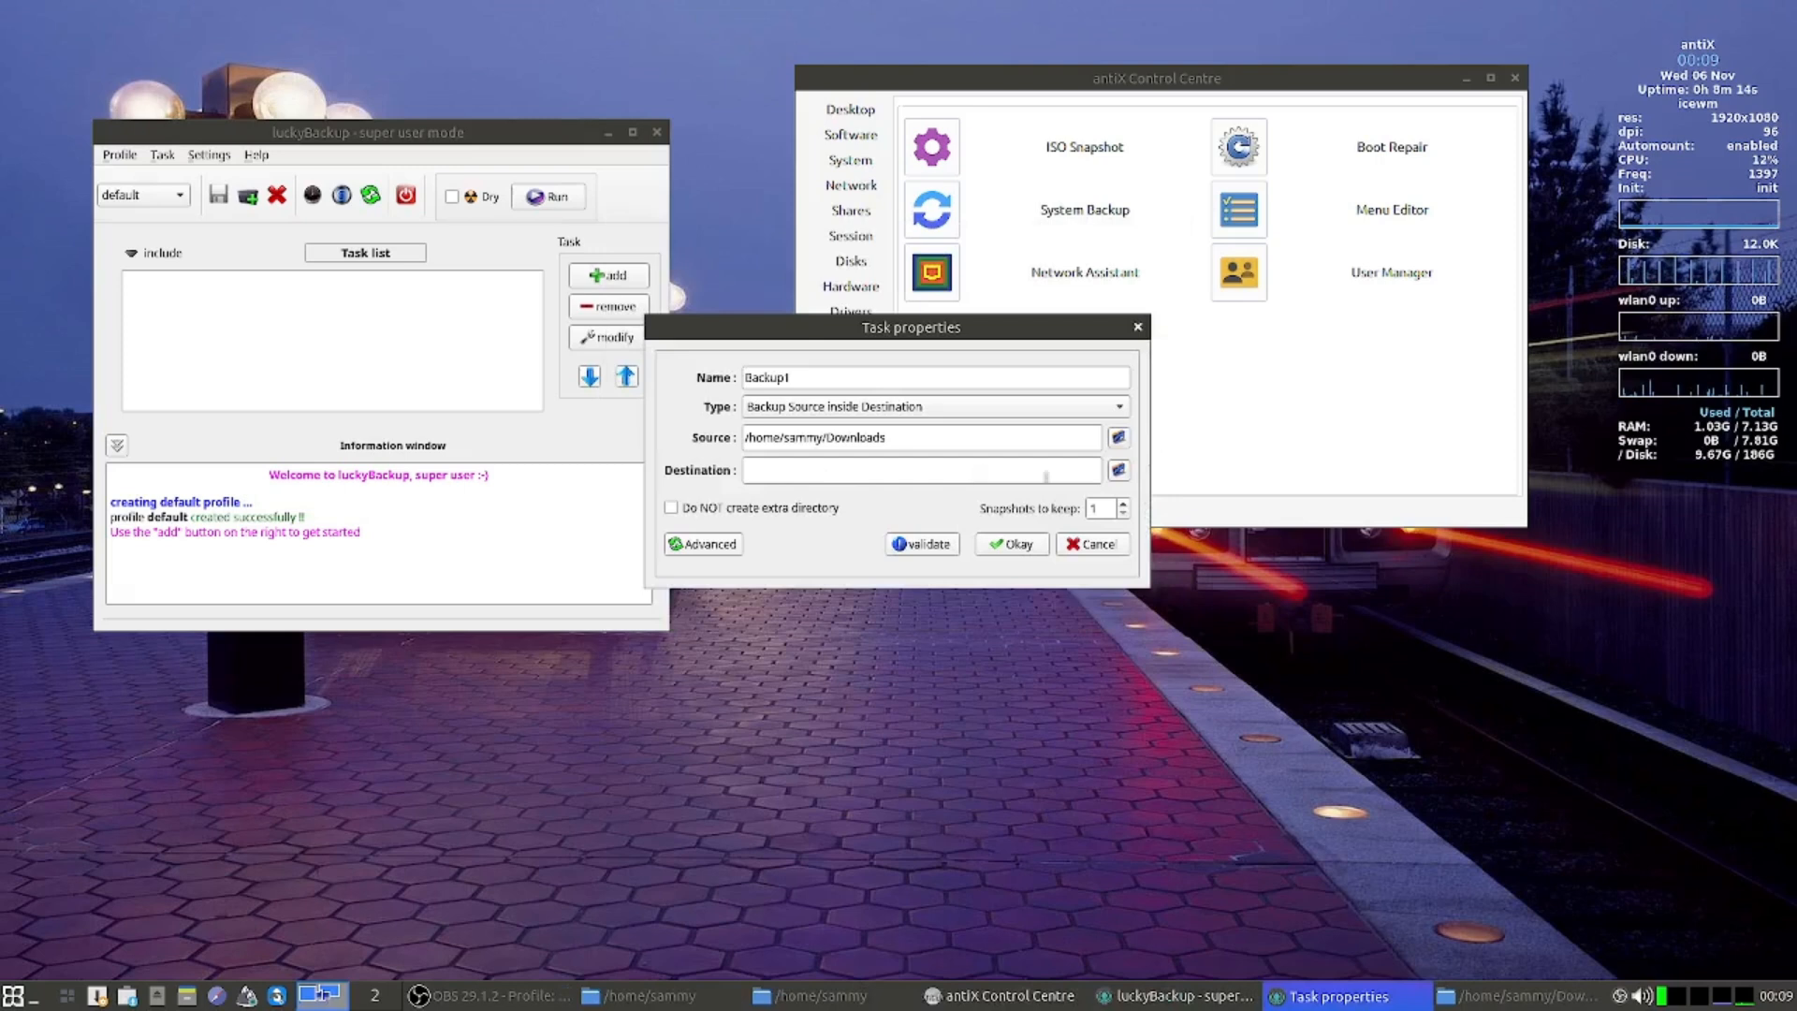
Start choosing the task's destination directory and browse to the root of the file system.
{"action": "left_click", "coordinate": [1118, 470]}
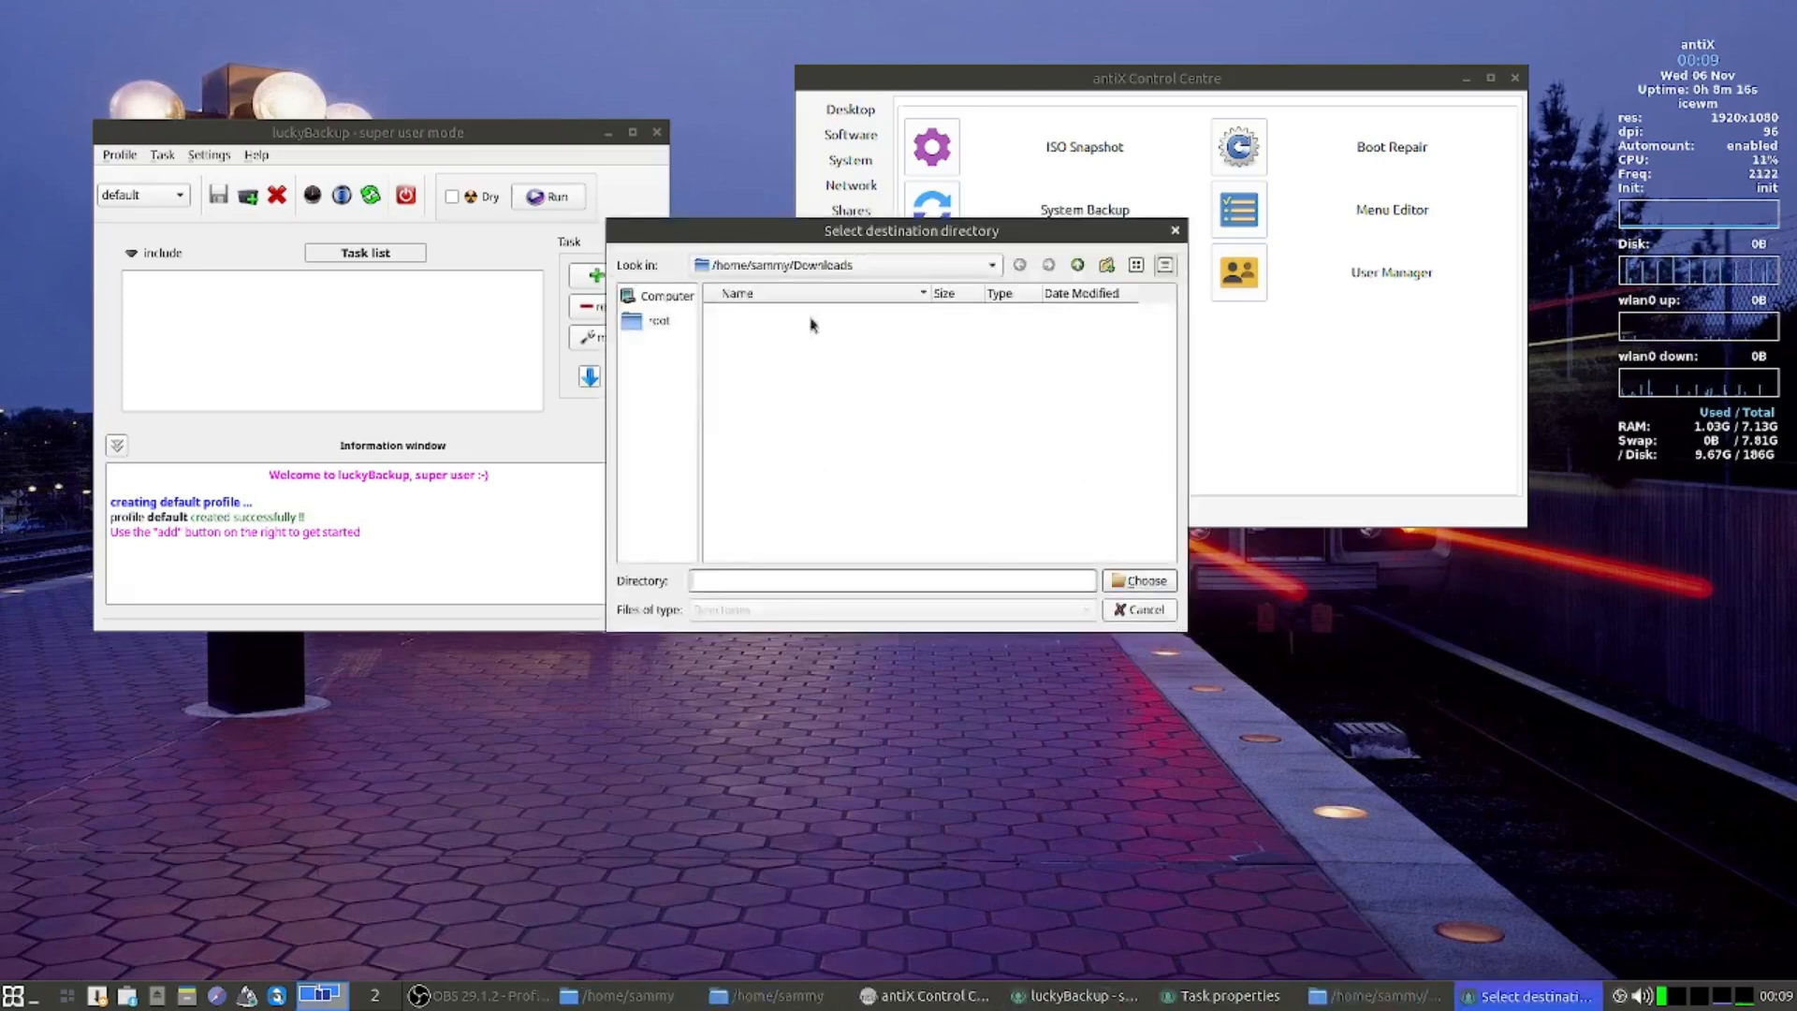
{"action": "left_click", "coordinate": [666, 296]}
{"action": "left_click", "coordinate": [720, 315]}
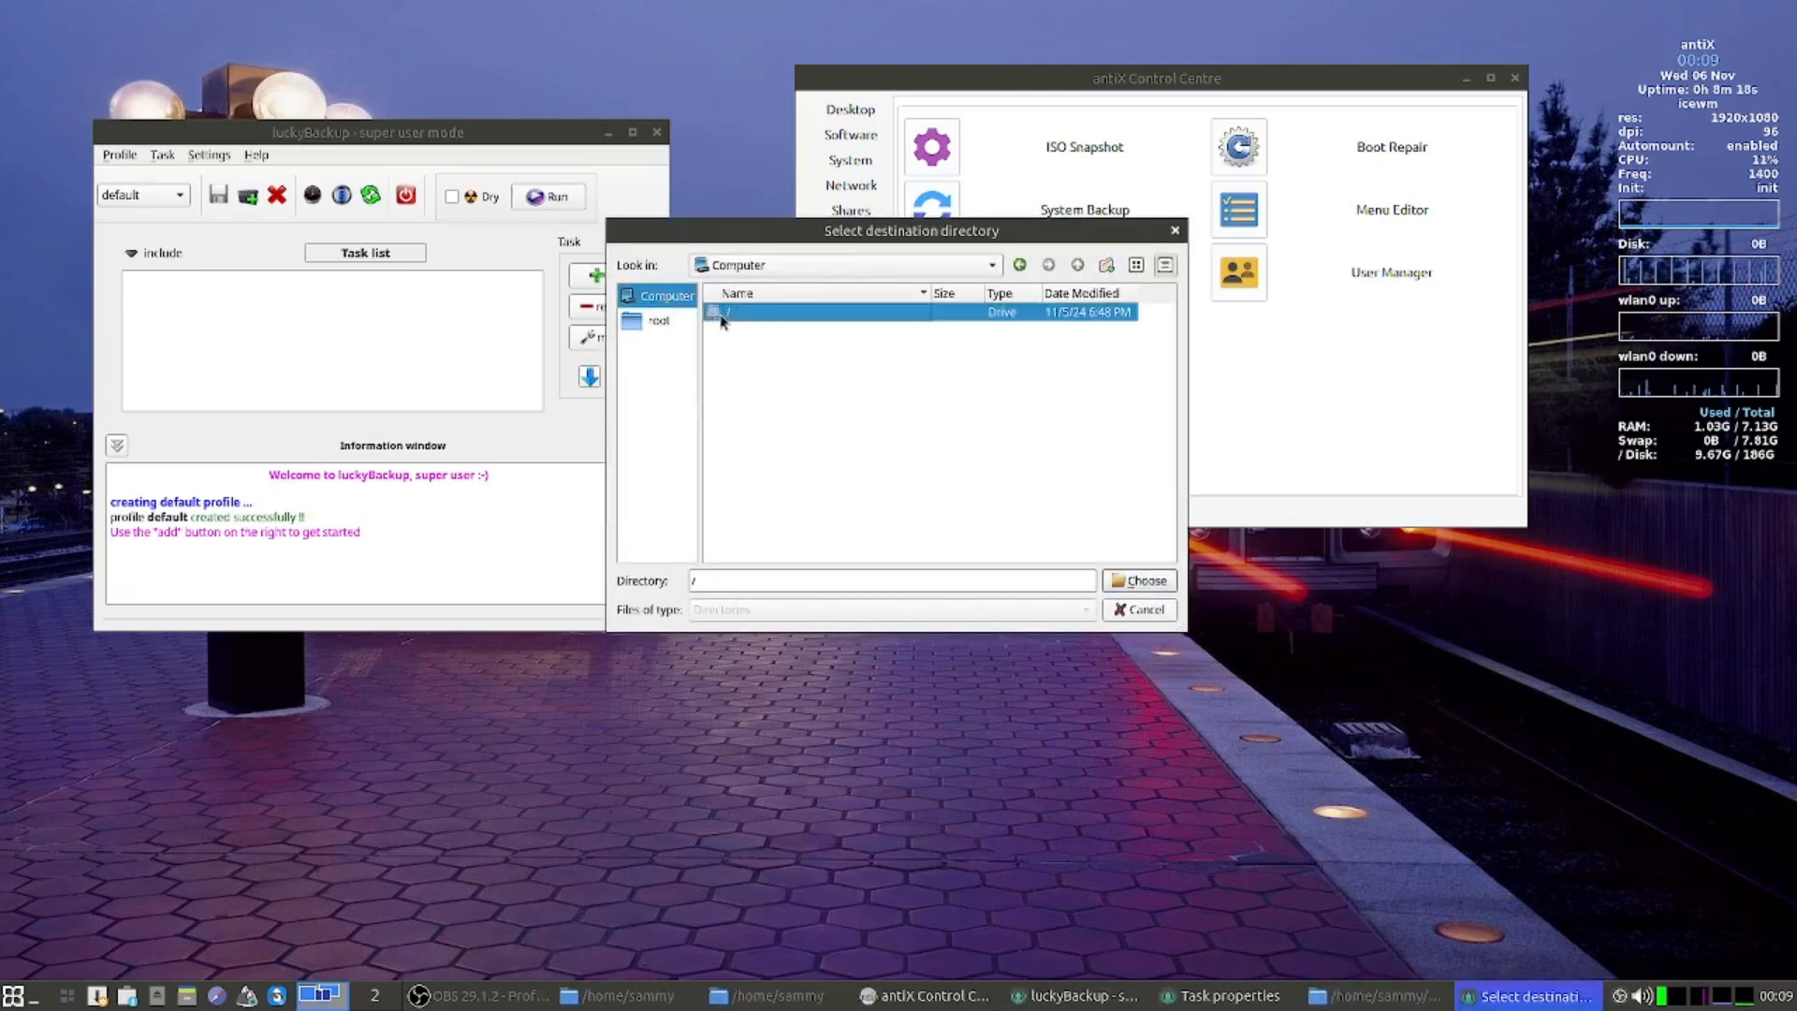
{"action": "double_click", "coordinate": [721, 314]}
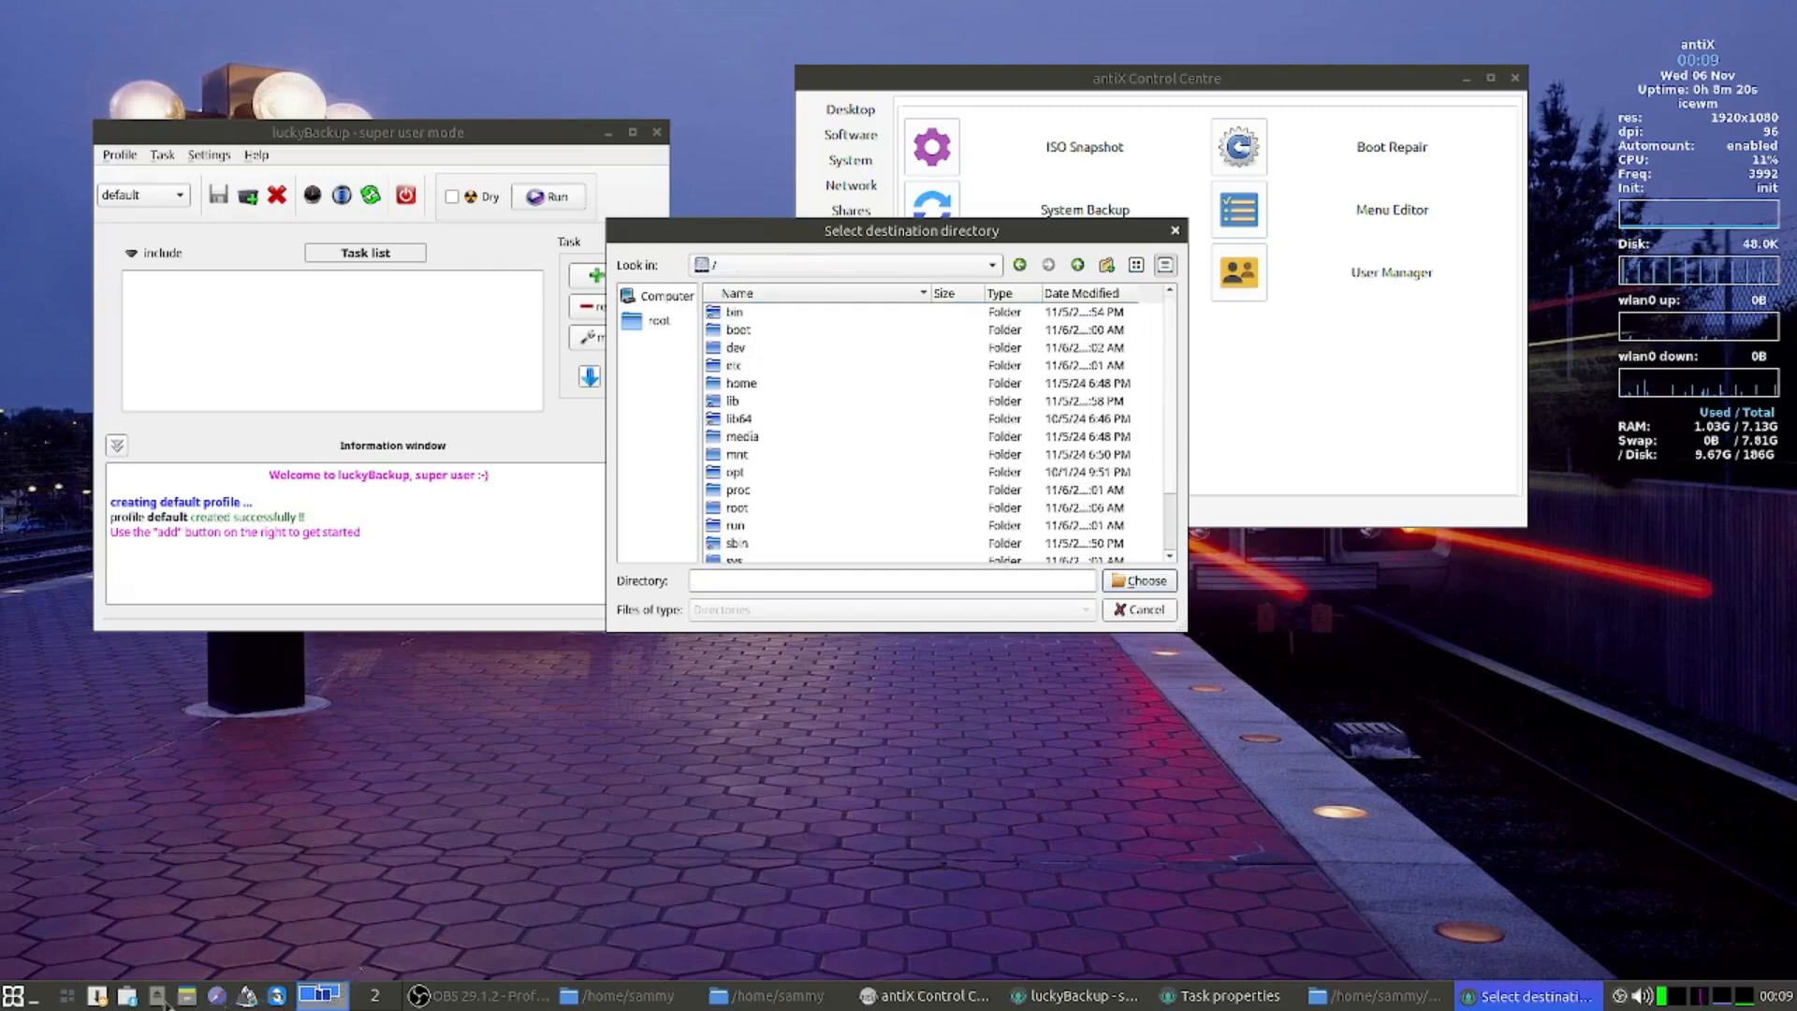
Create a folder named Backup in the home directory using the file manager, and return to the destination selection.
{"action": "left_click", "coordinate": [193, 998]}
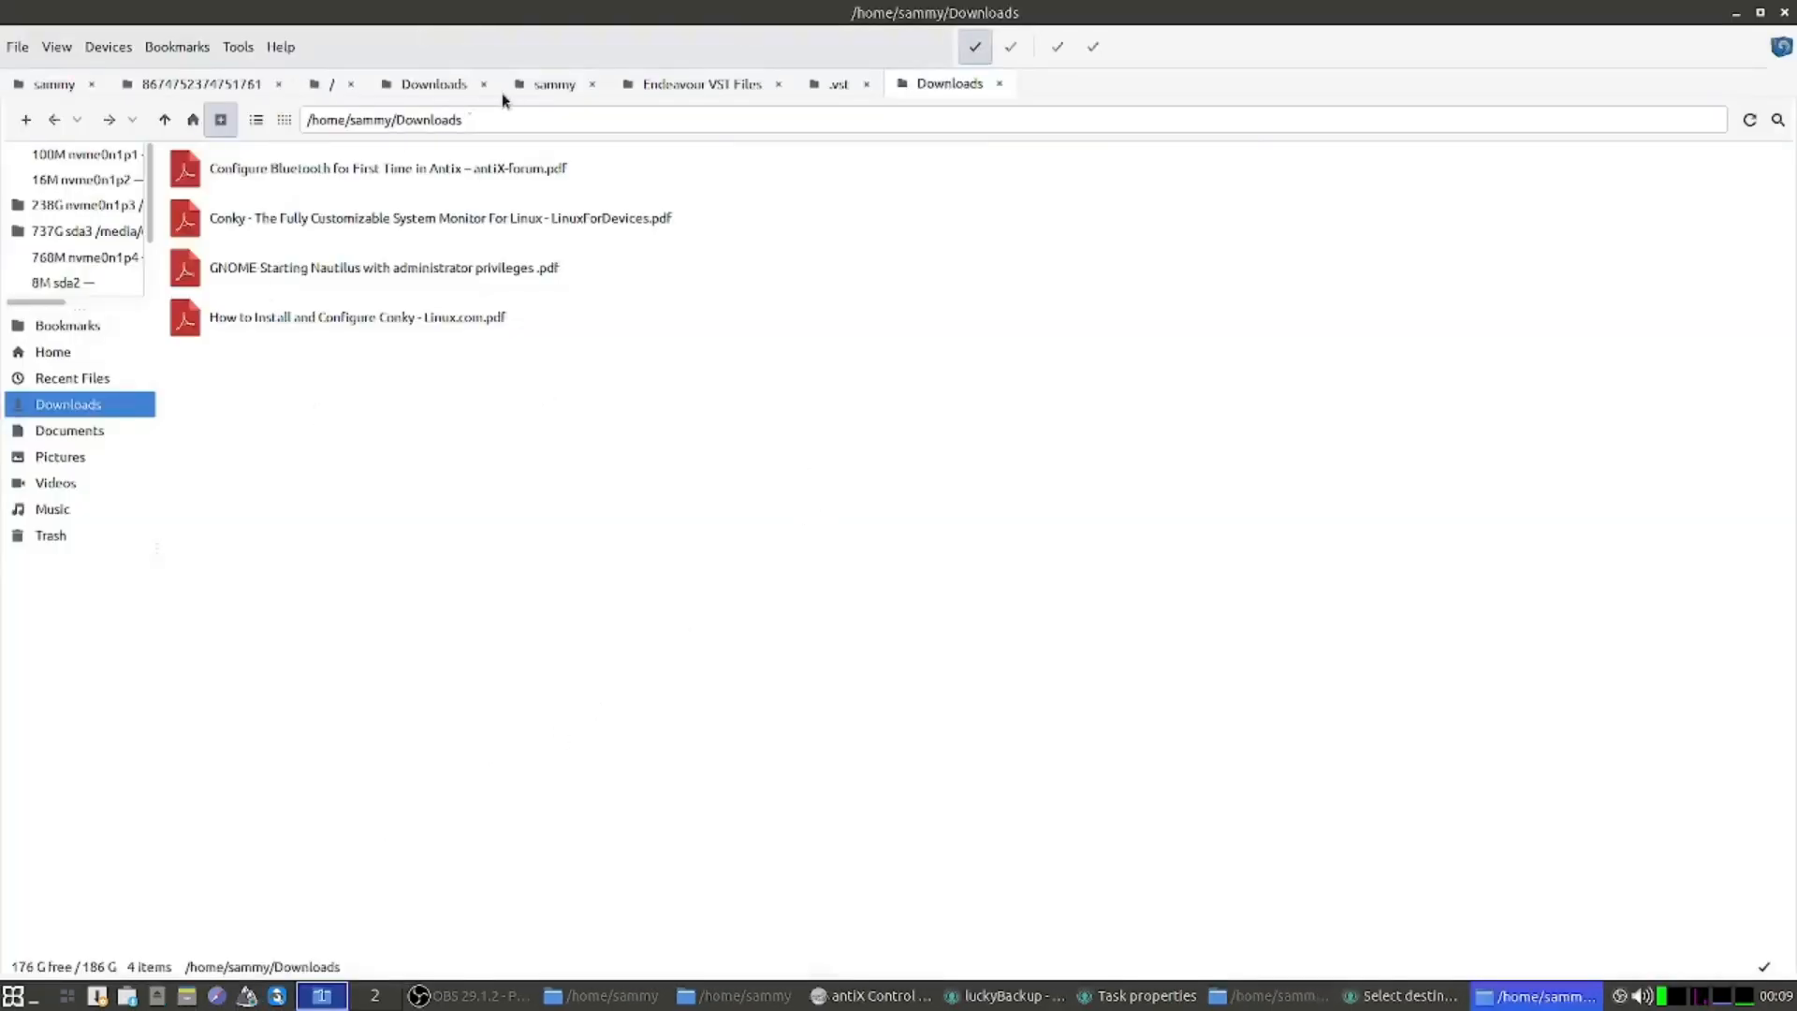
{"action": "left_click", "coordinate": [163, 121]}
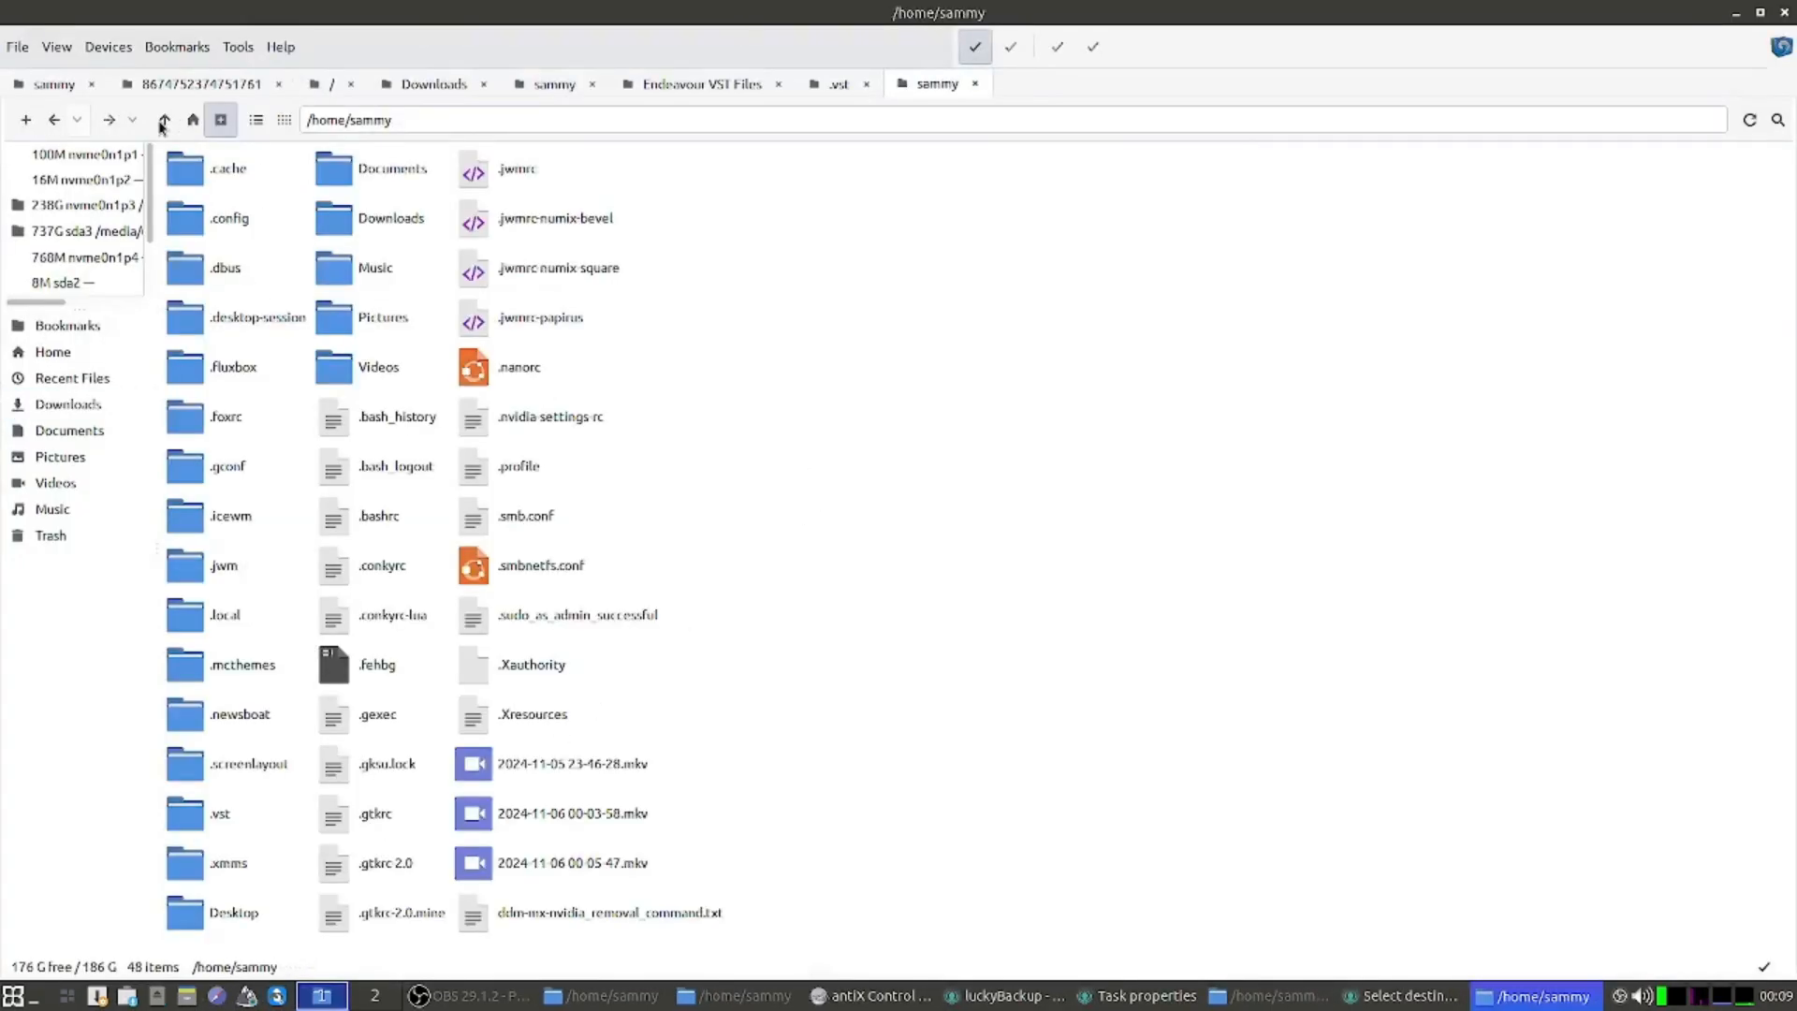
{"action": "right_click", "coordinate": [976, 361]}
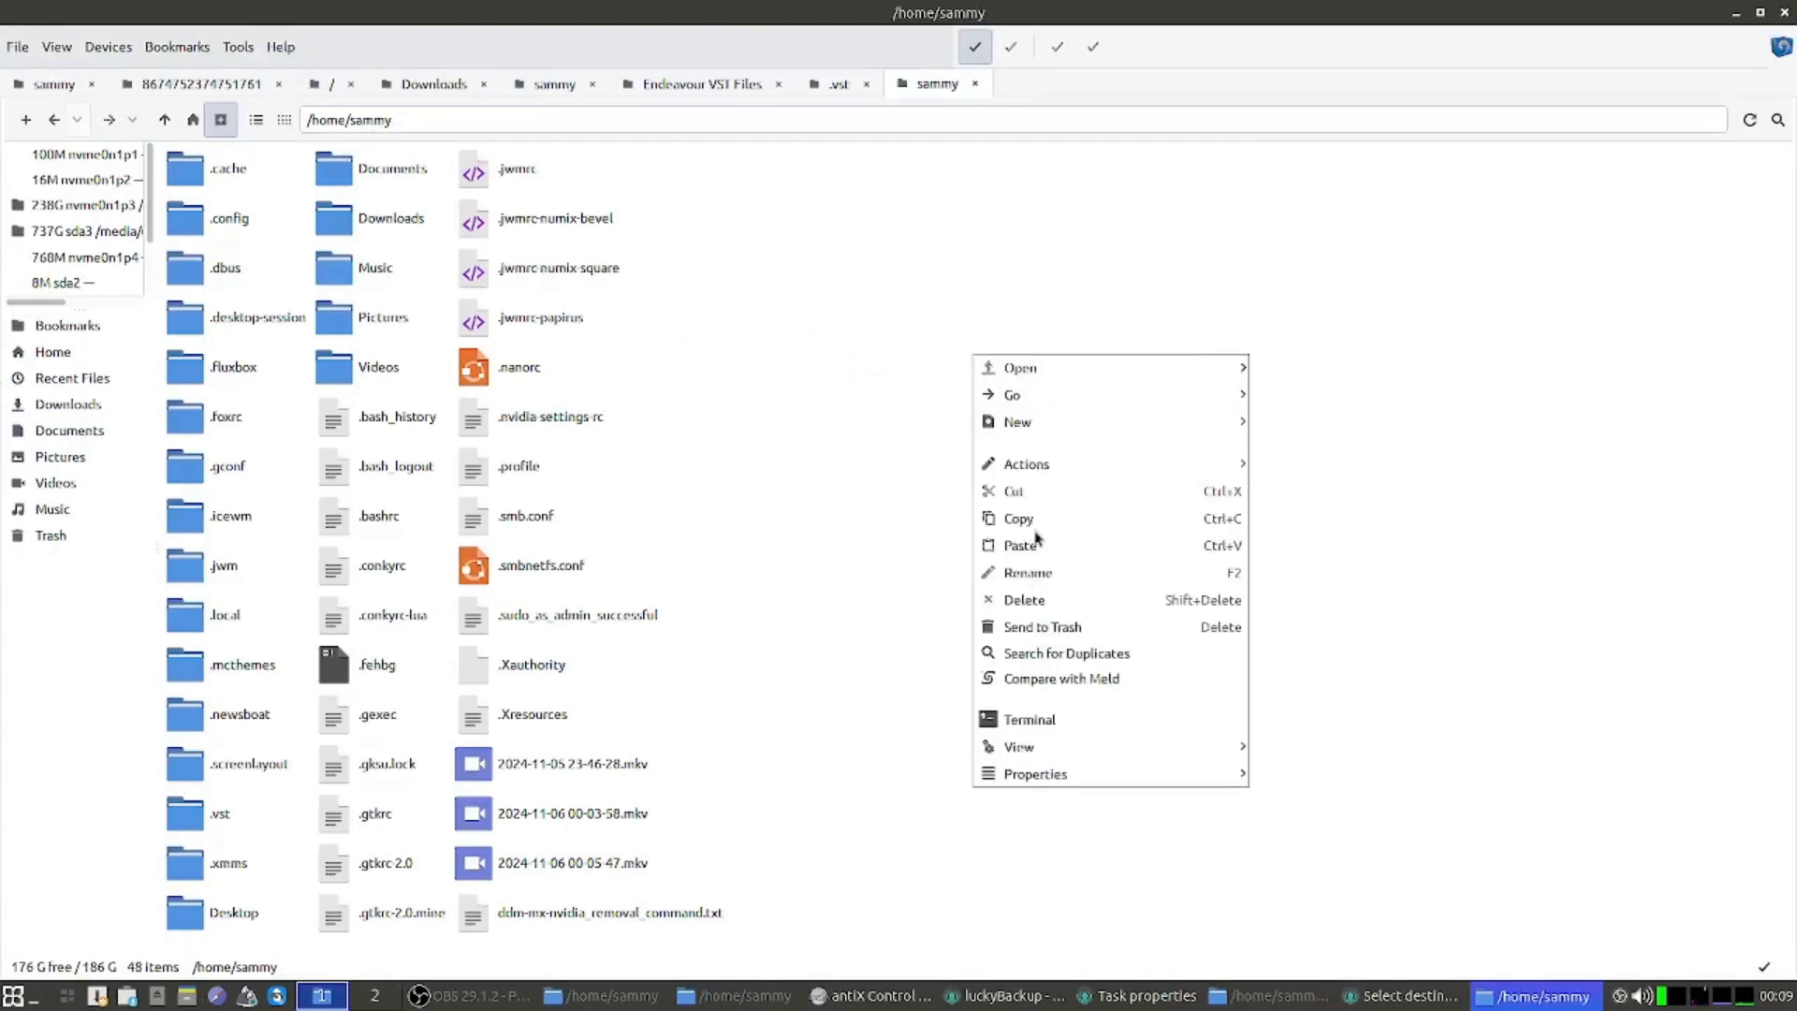
{"action": "mouse_move", "coordinate": [1027, 431]}
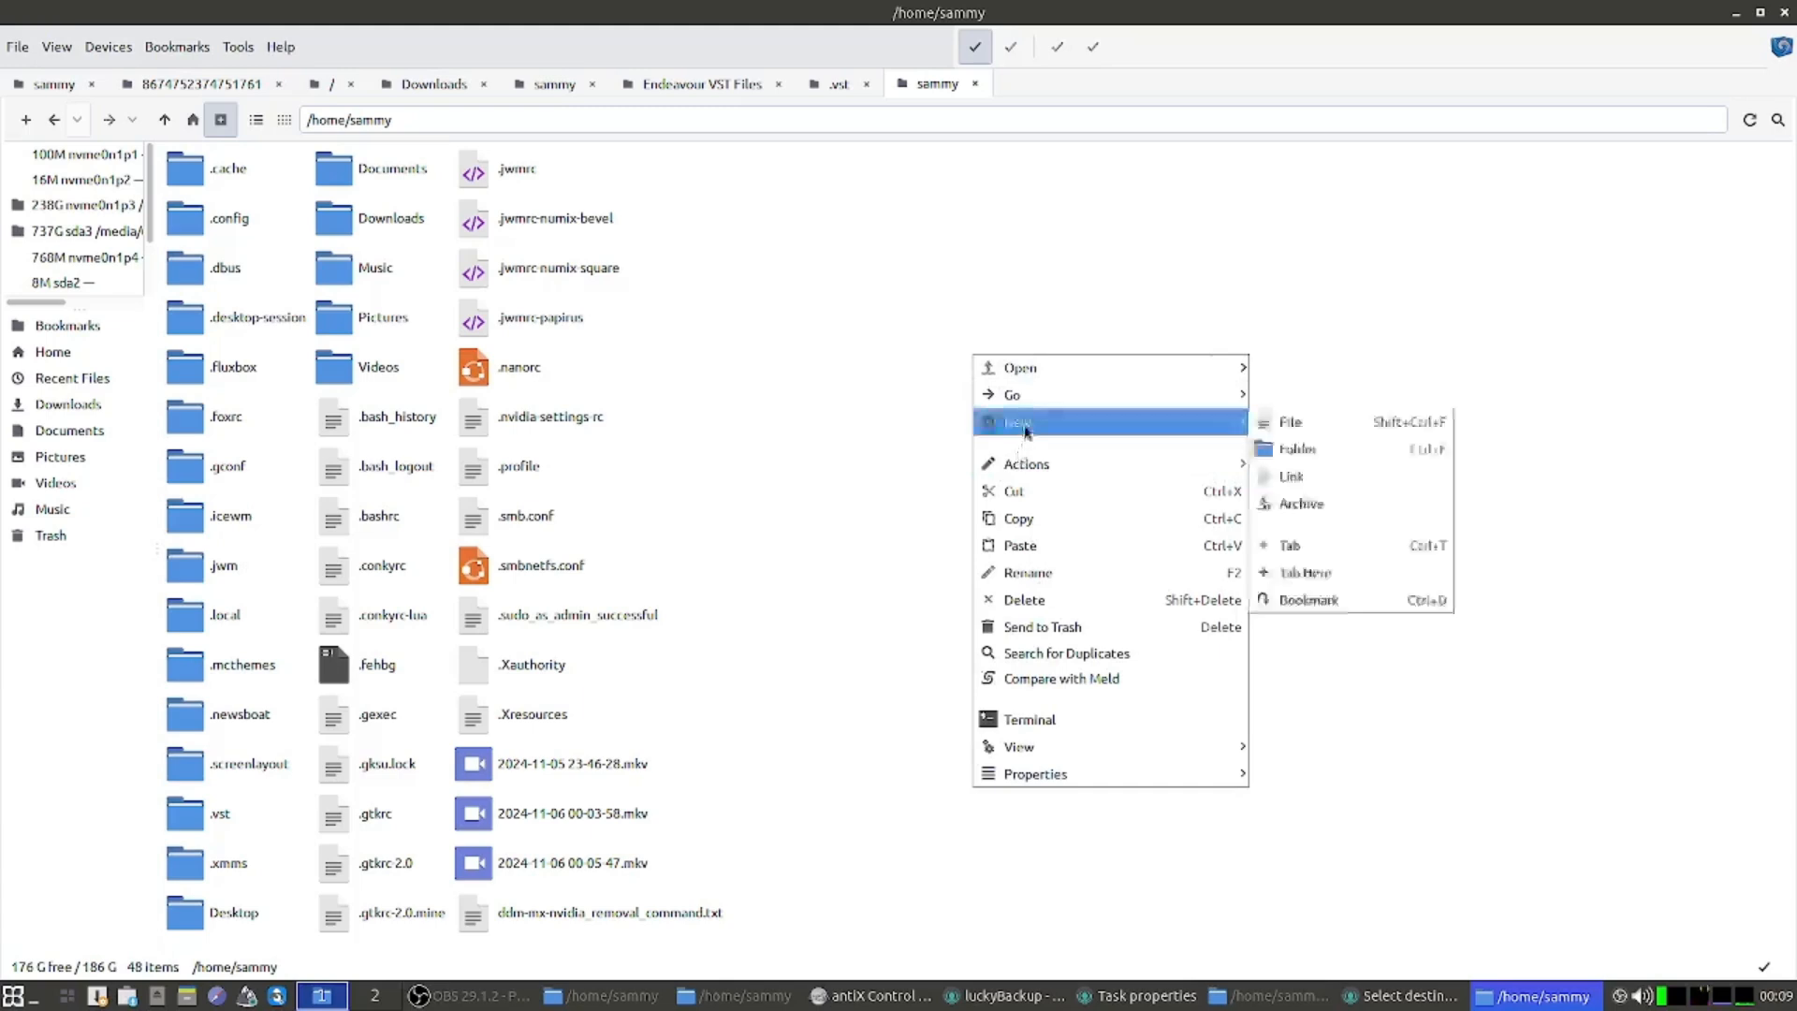
{"action": "left_click", "coordinate": [1388, 453]}
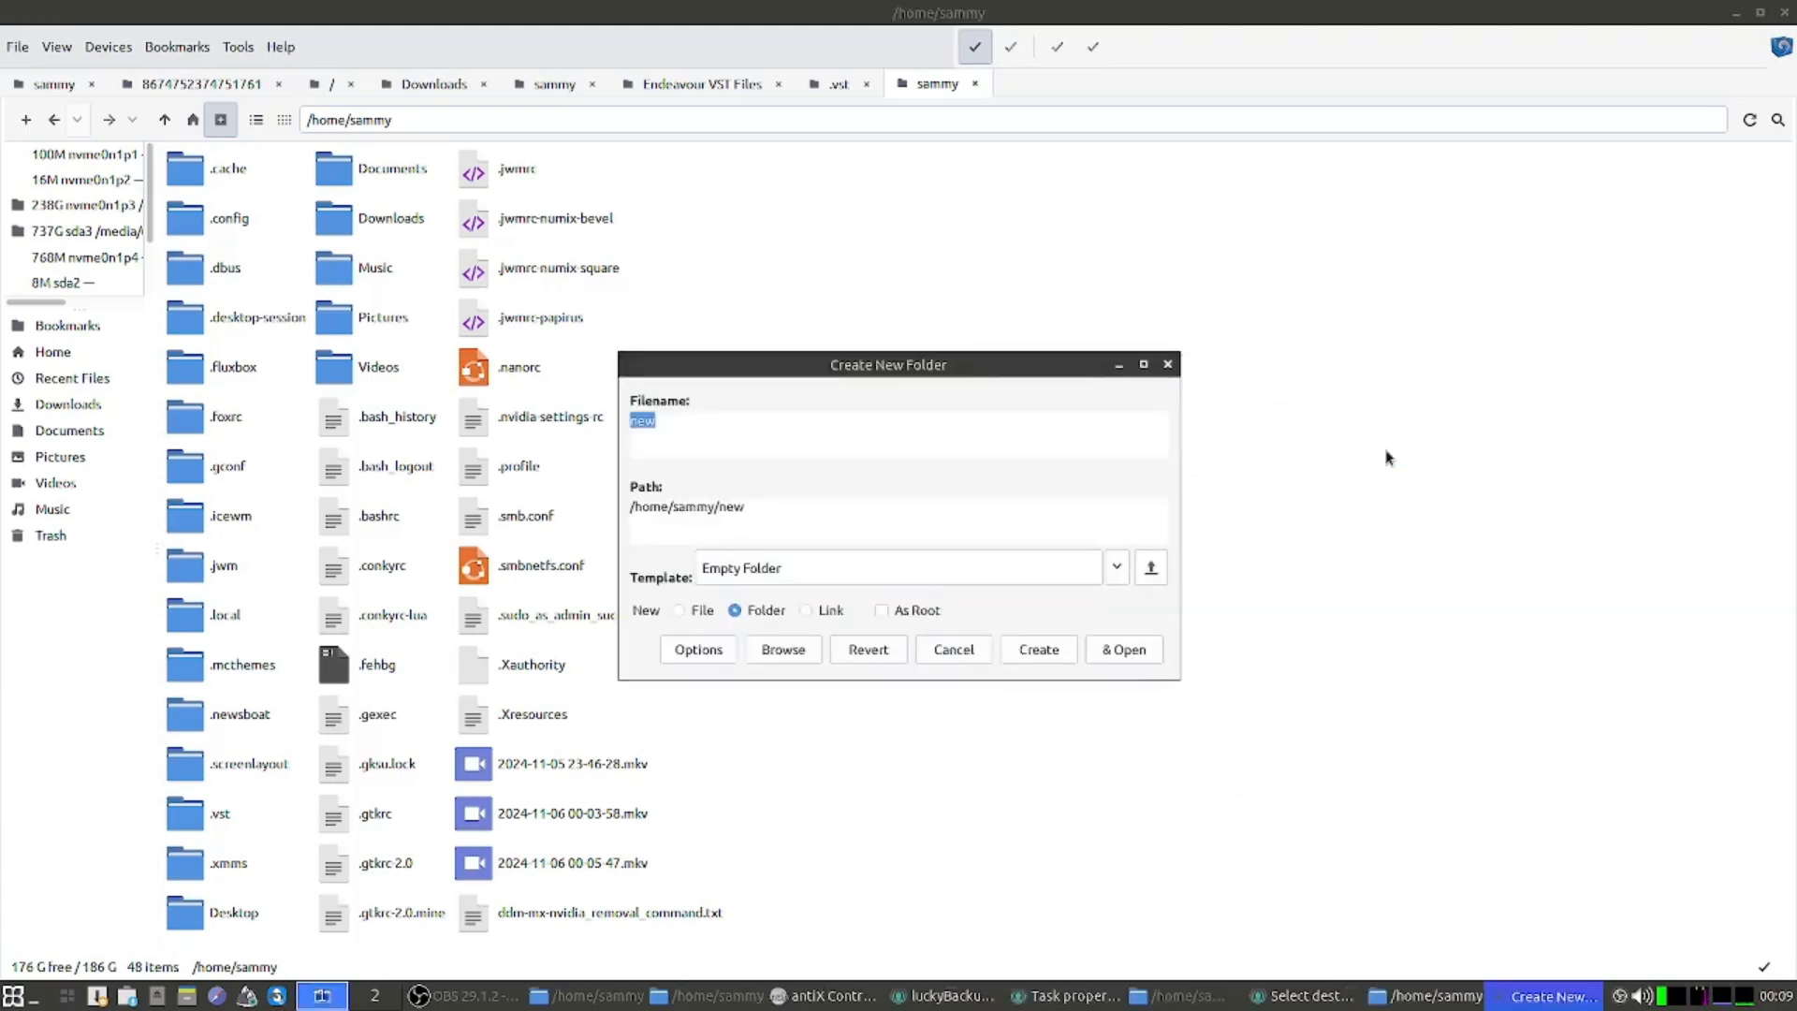
{"action": "type", "text": "Backup"}
{"action": "left_click", "coordinate": [1036, 650]}
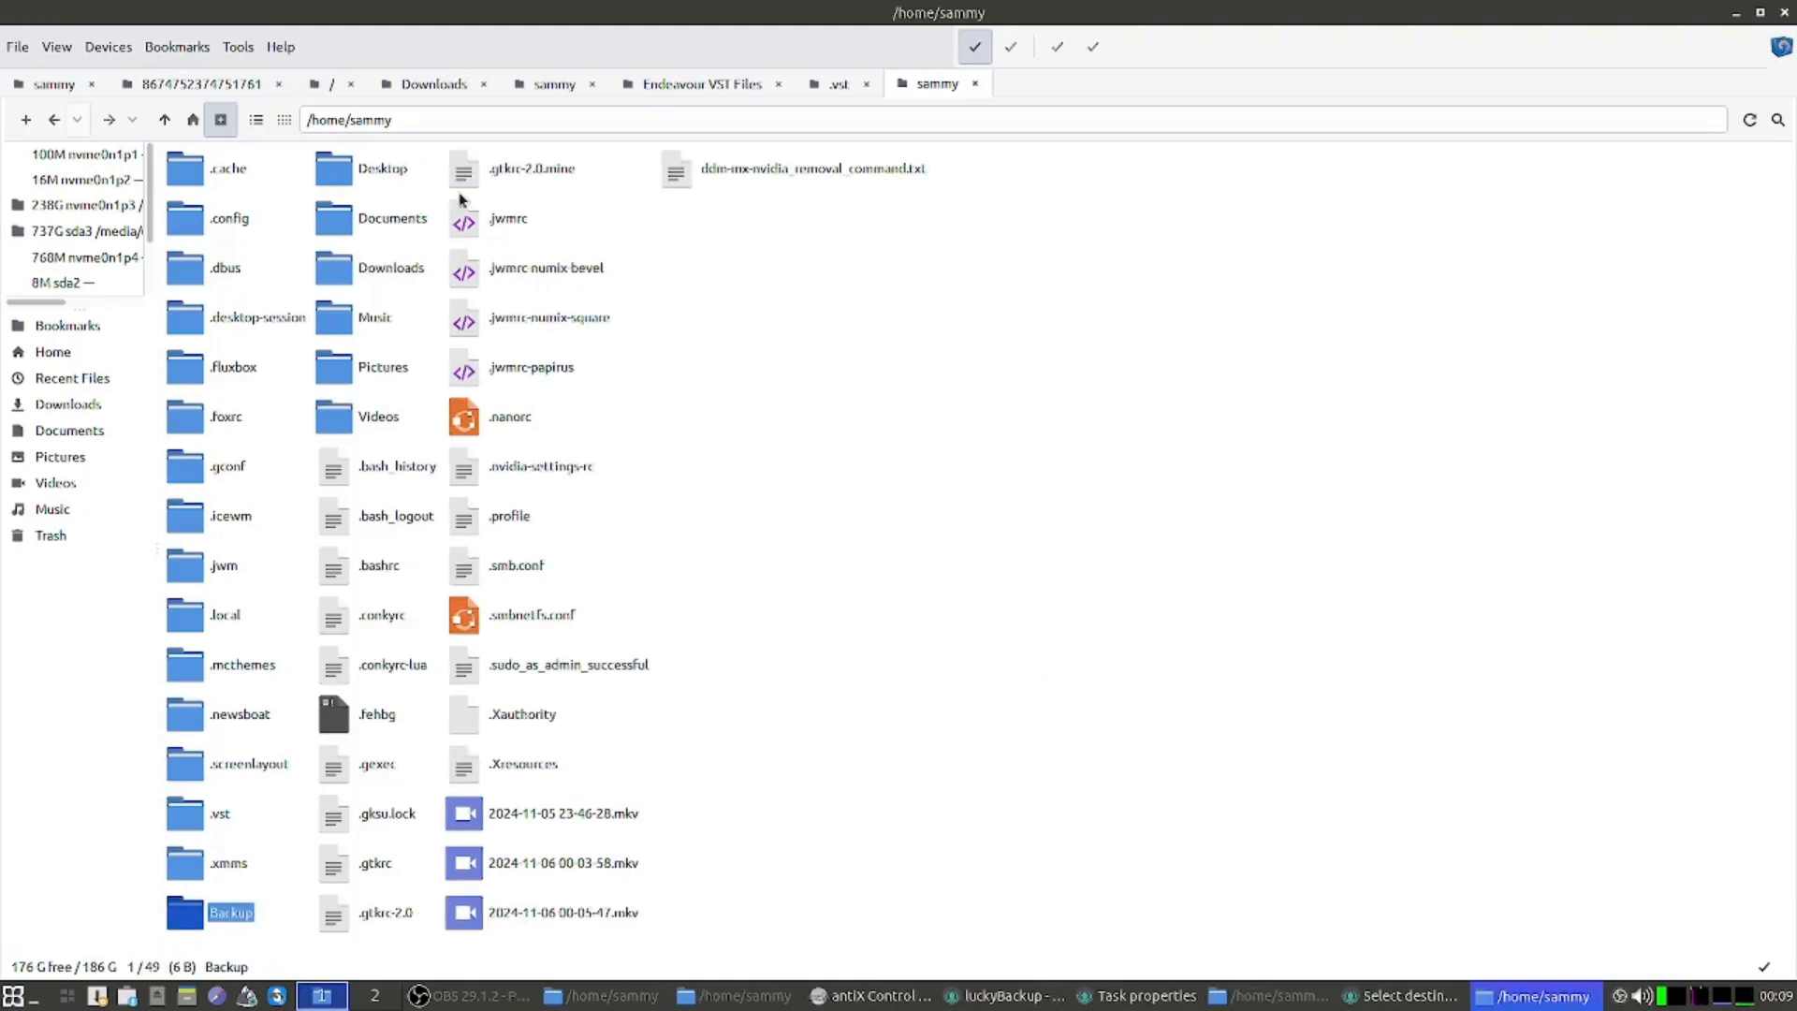
{"action": "left_click", "coordinate": [339, 266]}
{"action": "type", "text": "b"}
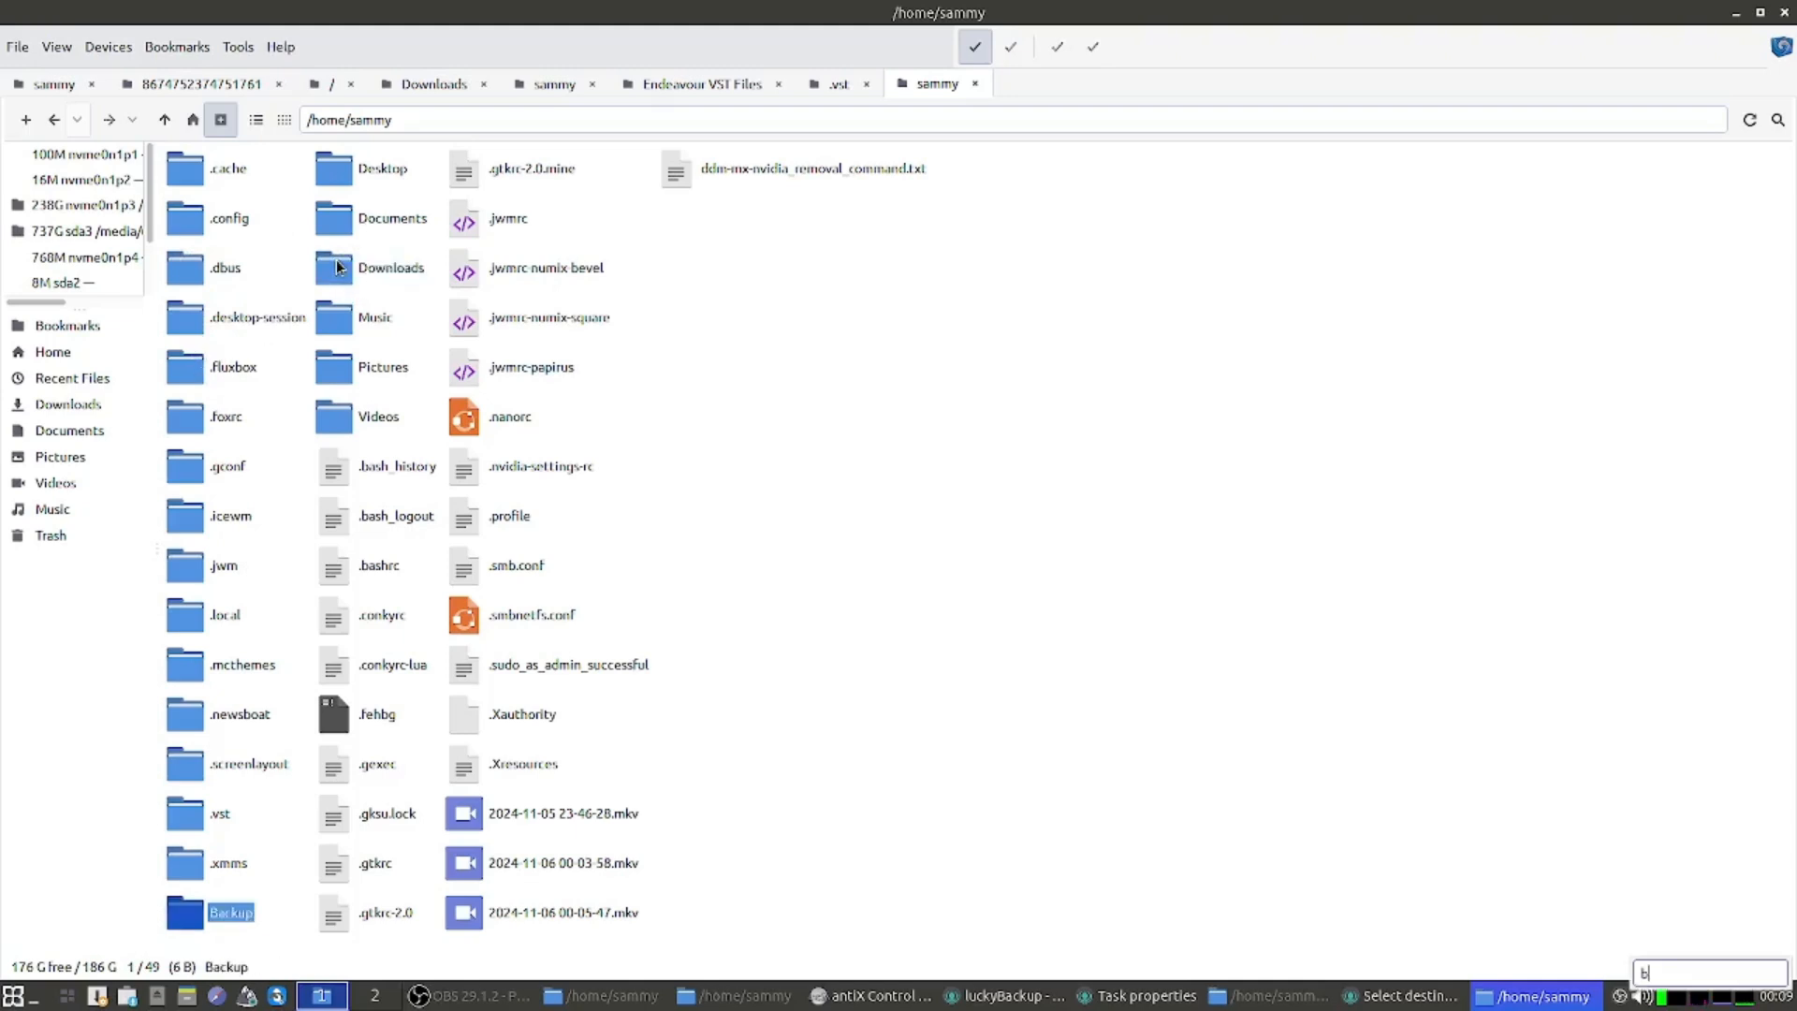
{"action": "left_click", "coordinate": [1736, 13]}
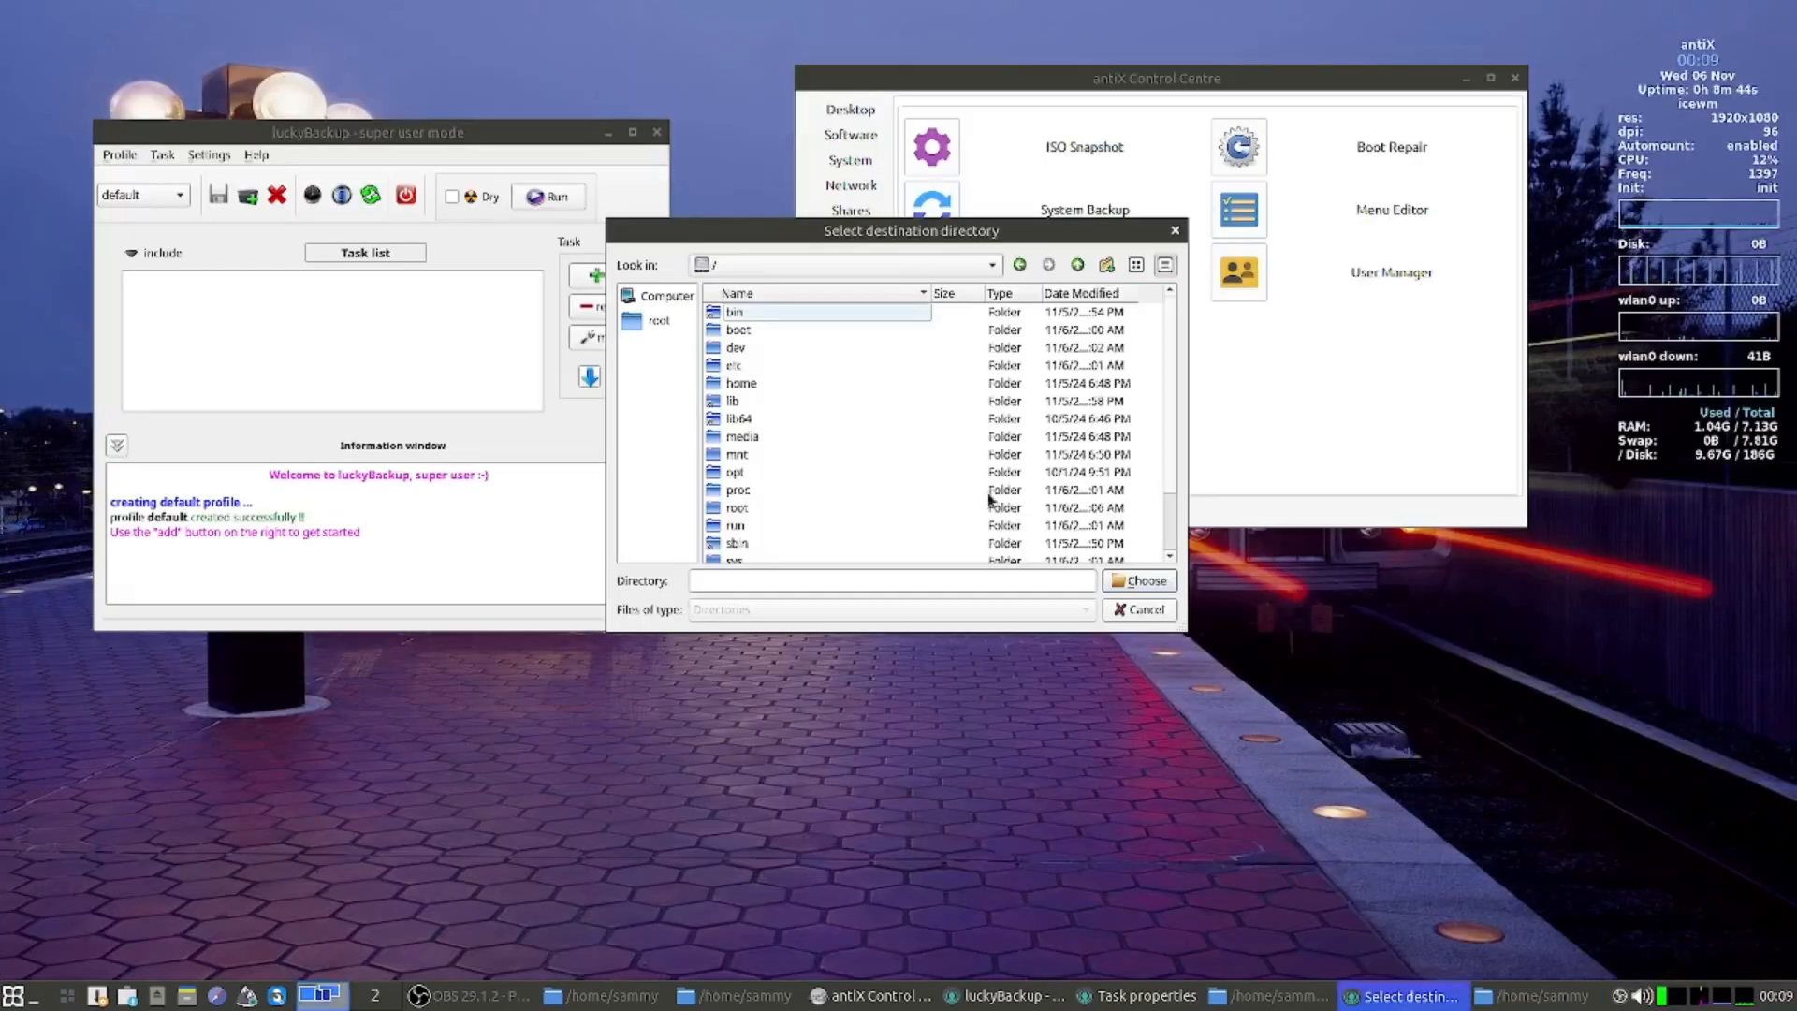
Set the task's destination to the Backup folder in the home directory and validate the task properties.
{"action": "left_click", "coordinate": [670, 309]}
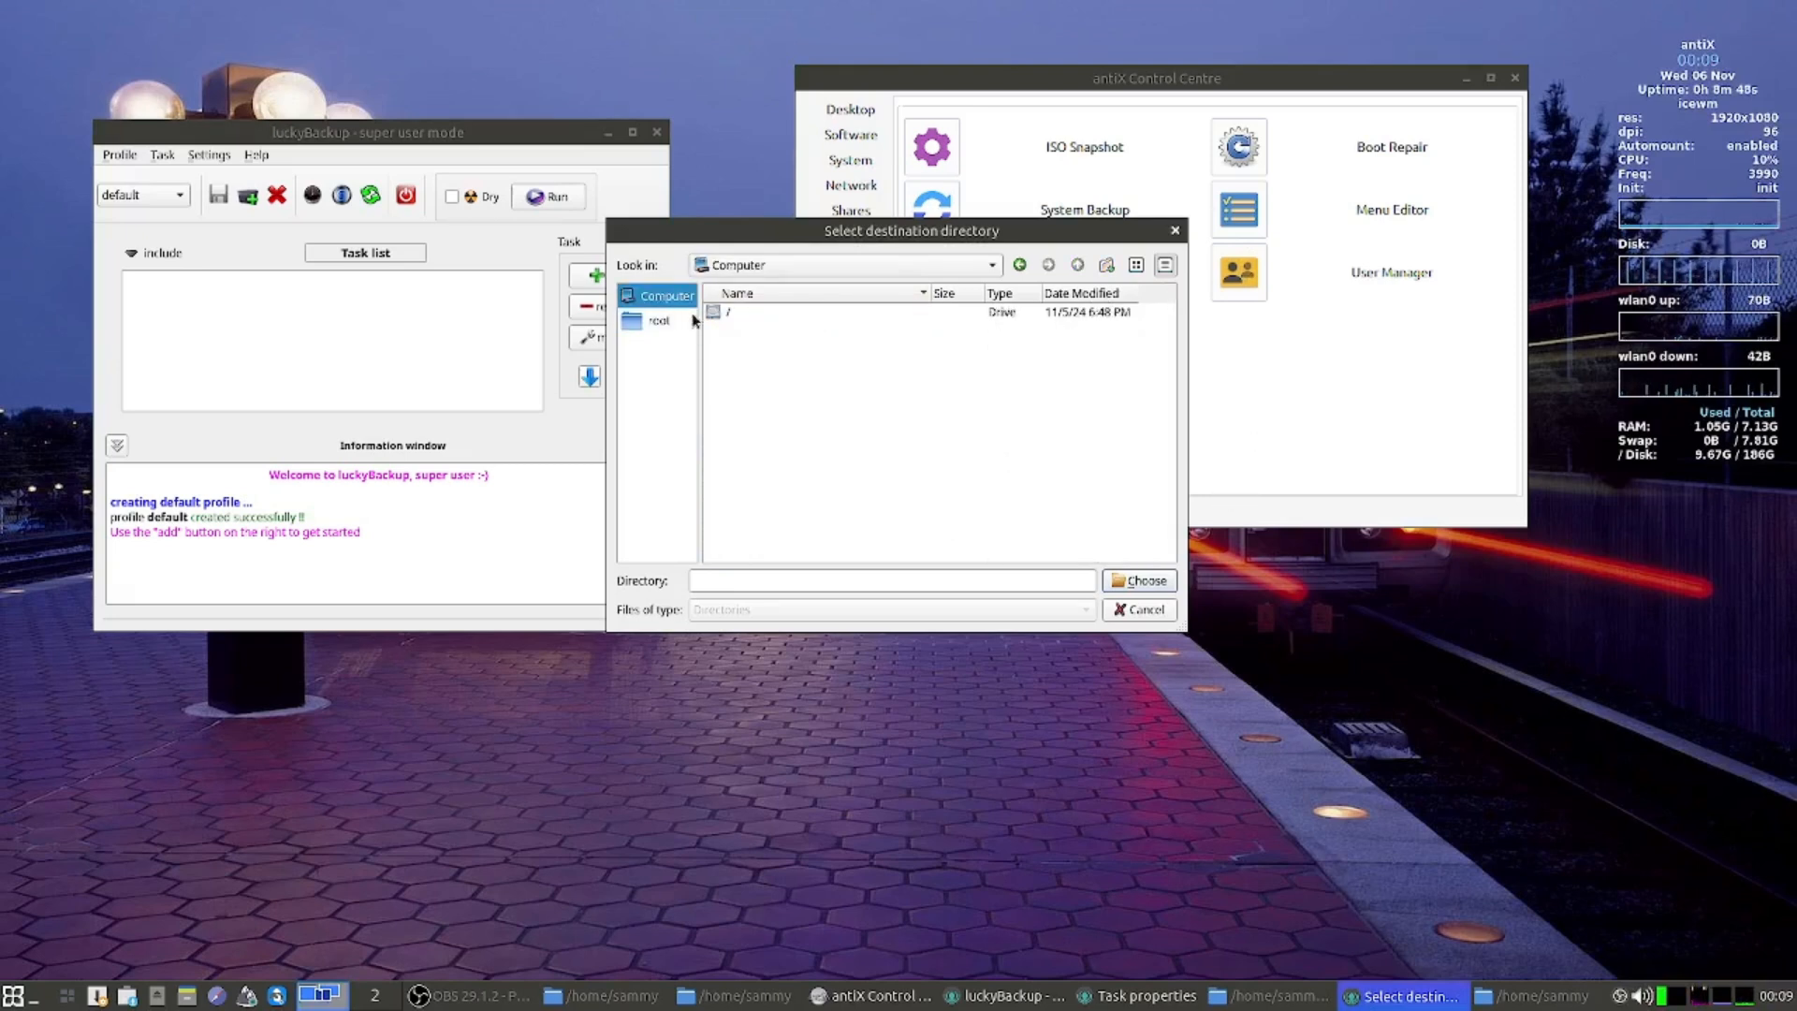
{"action": "double_click", "coordinate": [722, 314]}
{"action": "double_click", "coordinate": [744, 383]}
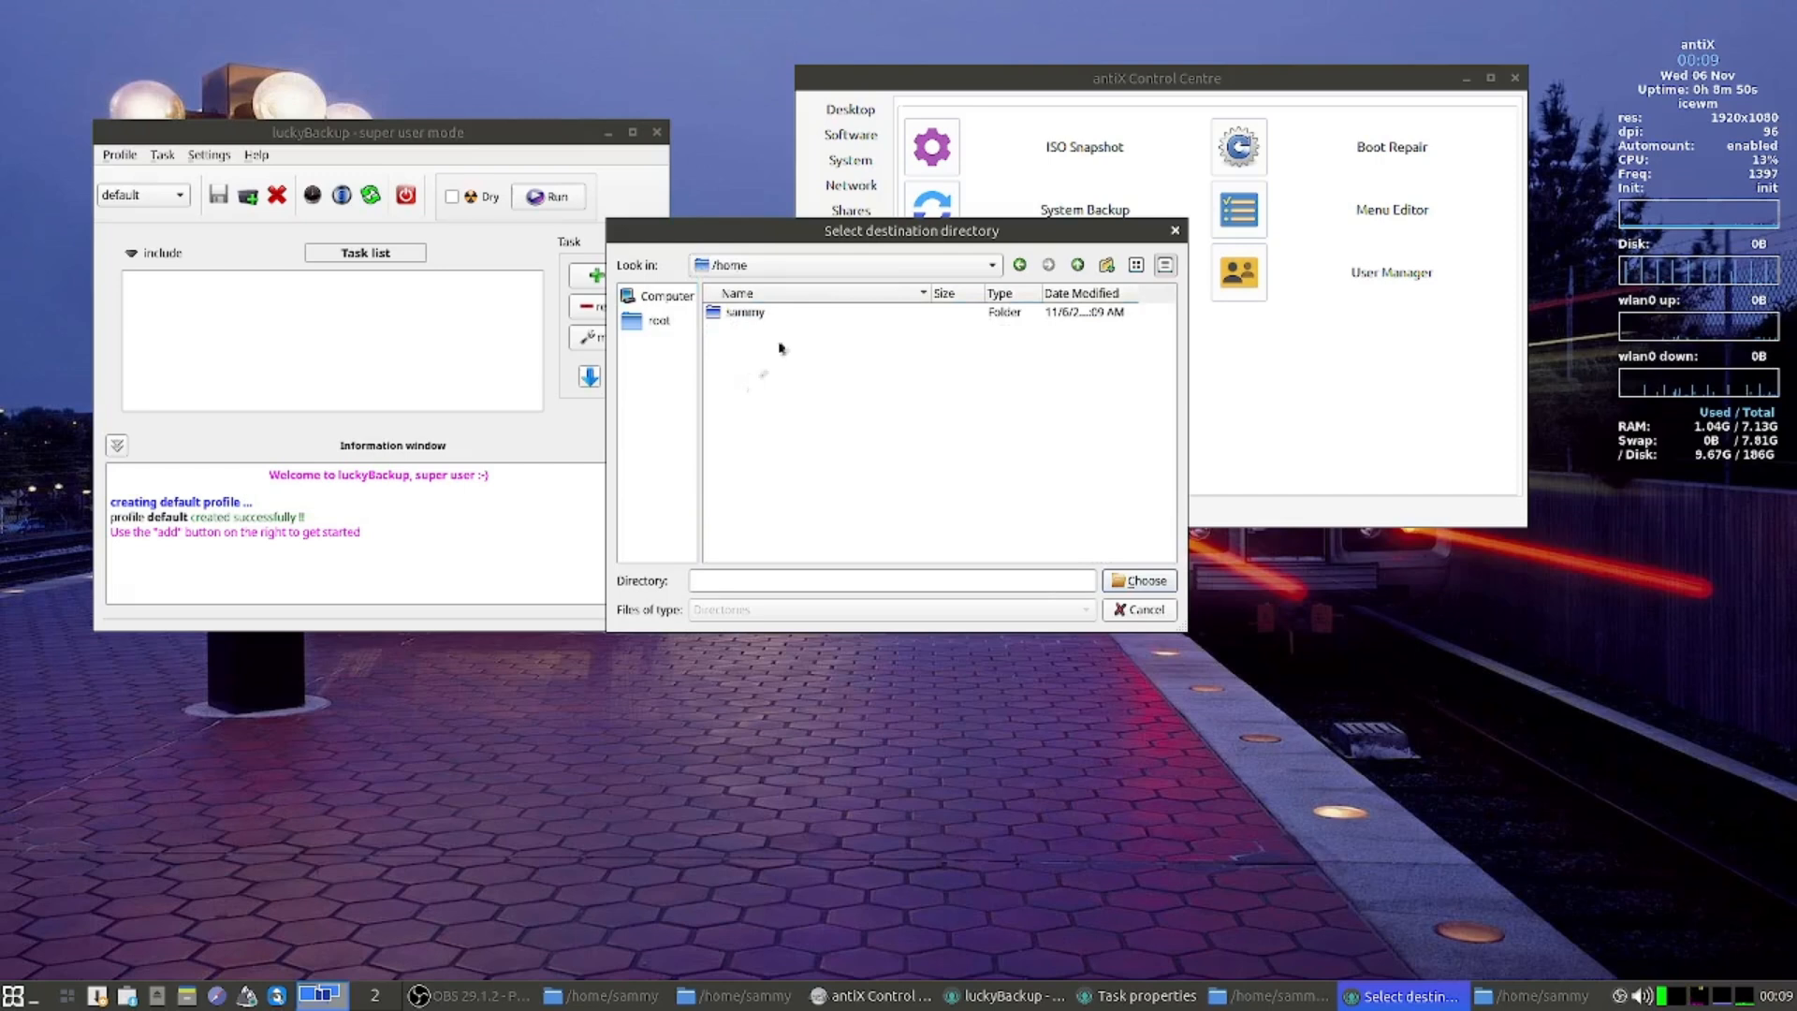
{"action": "double_click", "coordinate": [754, 314]}
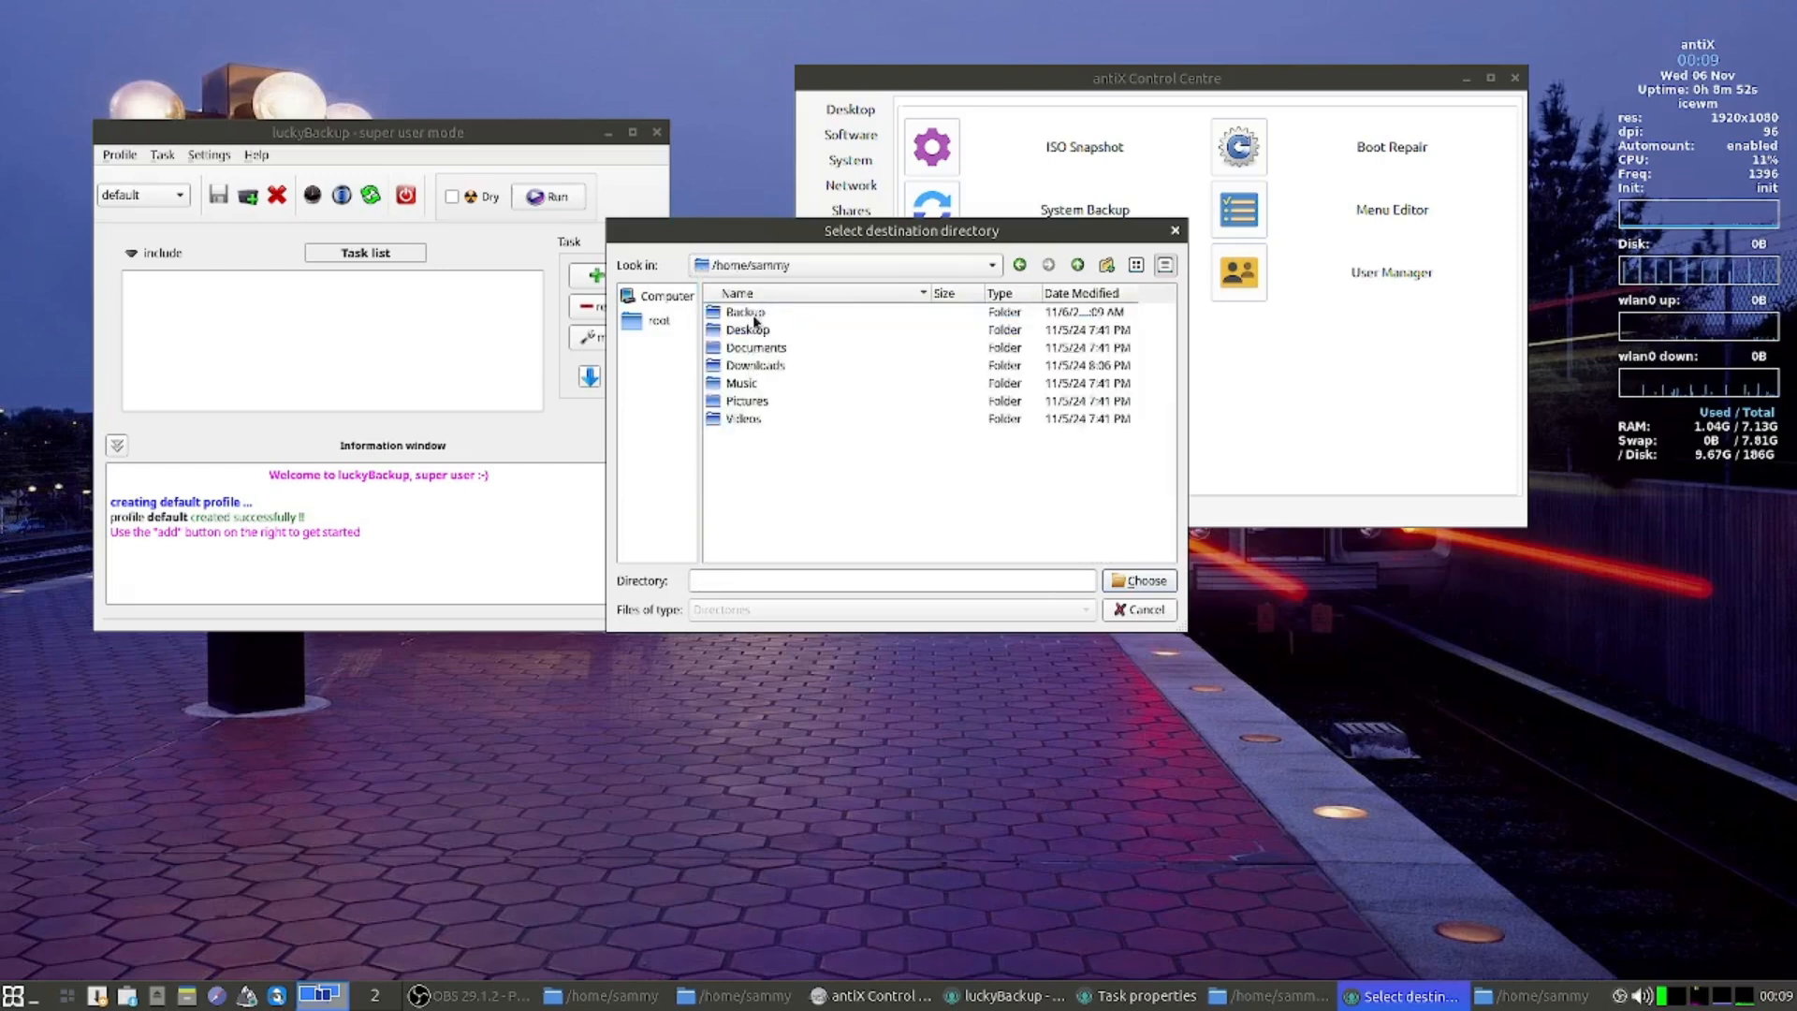
{"action": "left_click", "coordinate": [754, 317]}
{"action": "left_click", "coordinate": [1157, 581]}
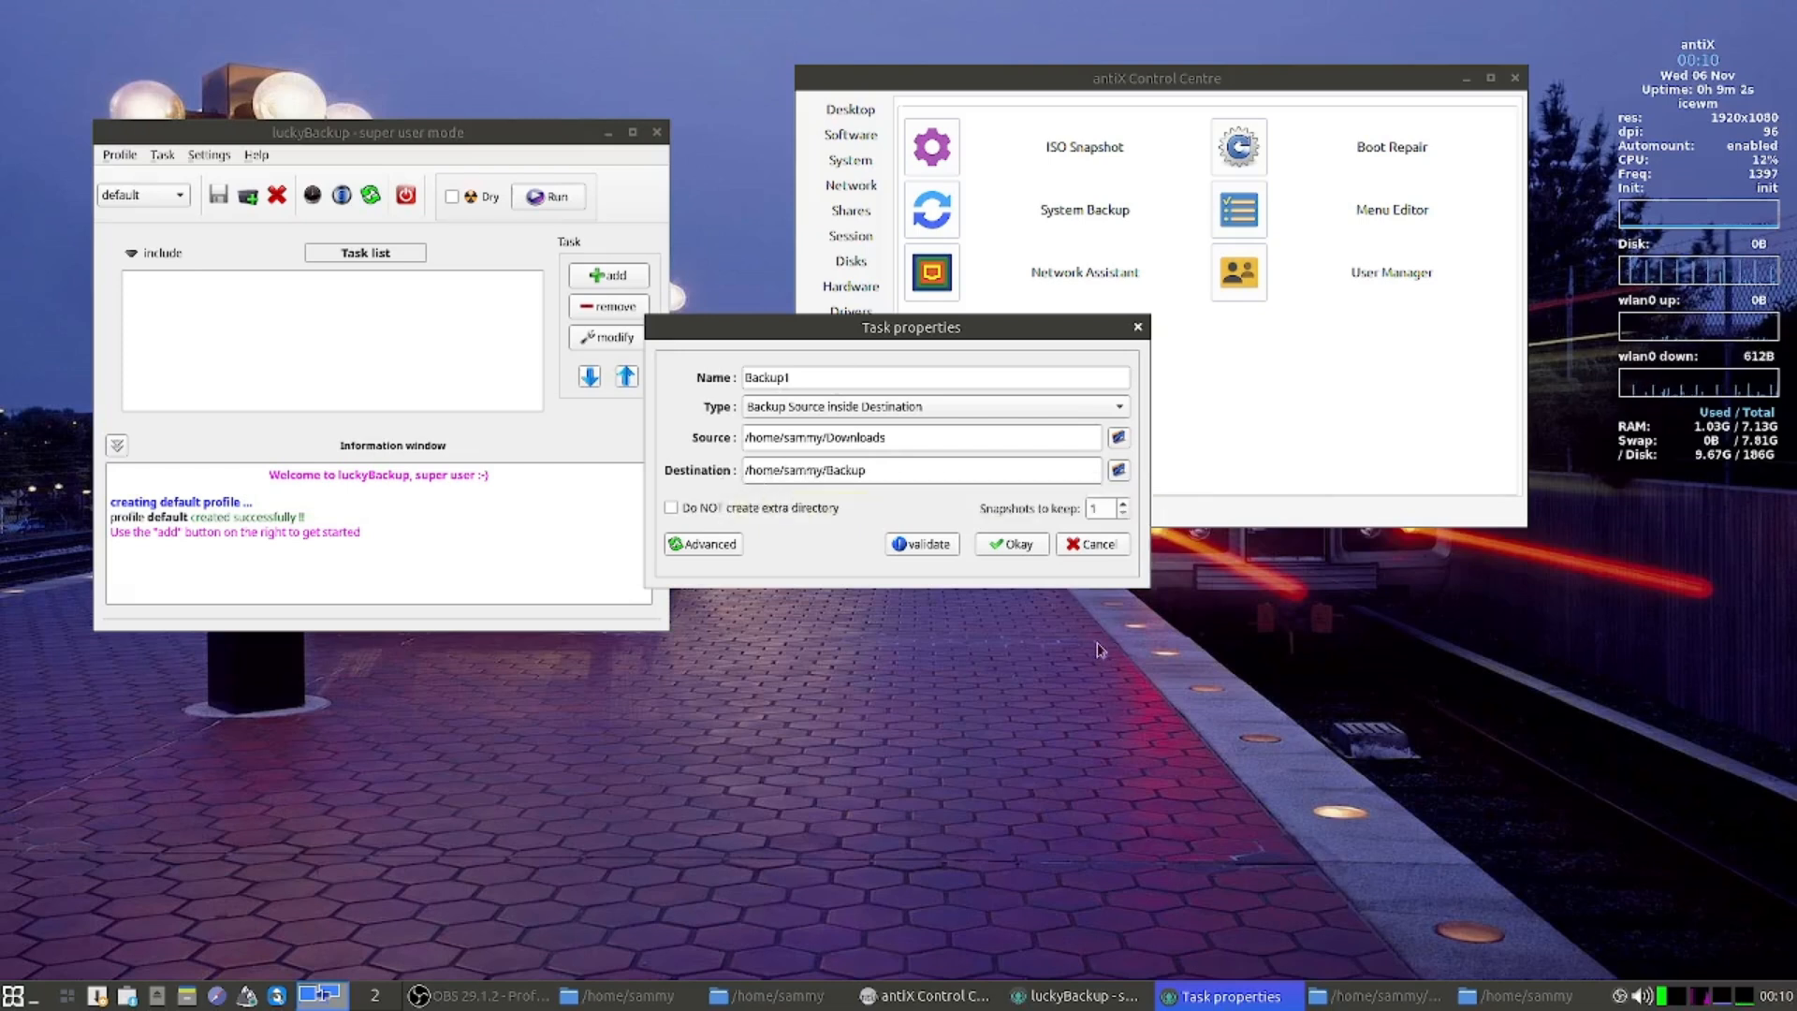
{"action": "left_click", "coordinate": [920, 546]}
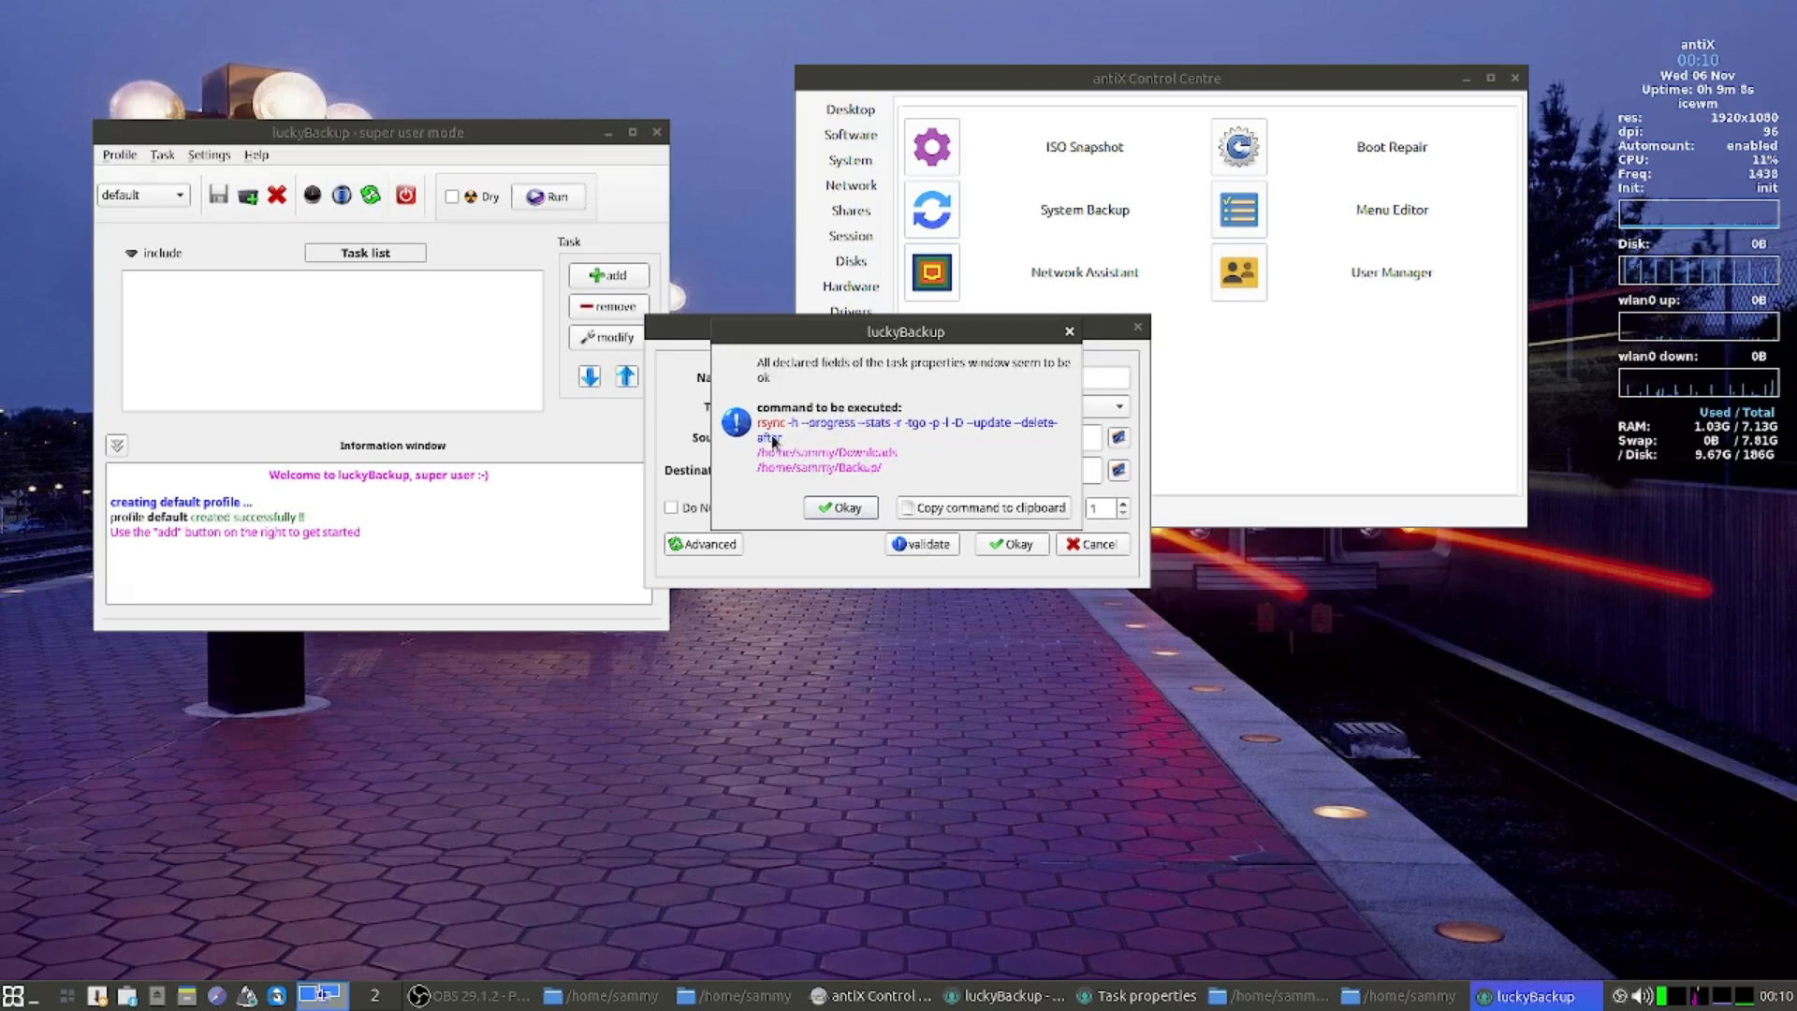
{"action": "left_click", "coordinate": [845, 508]}
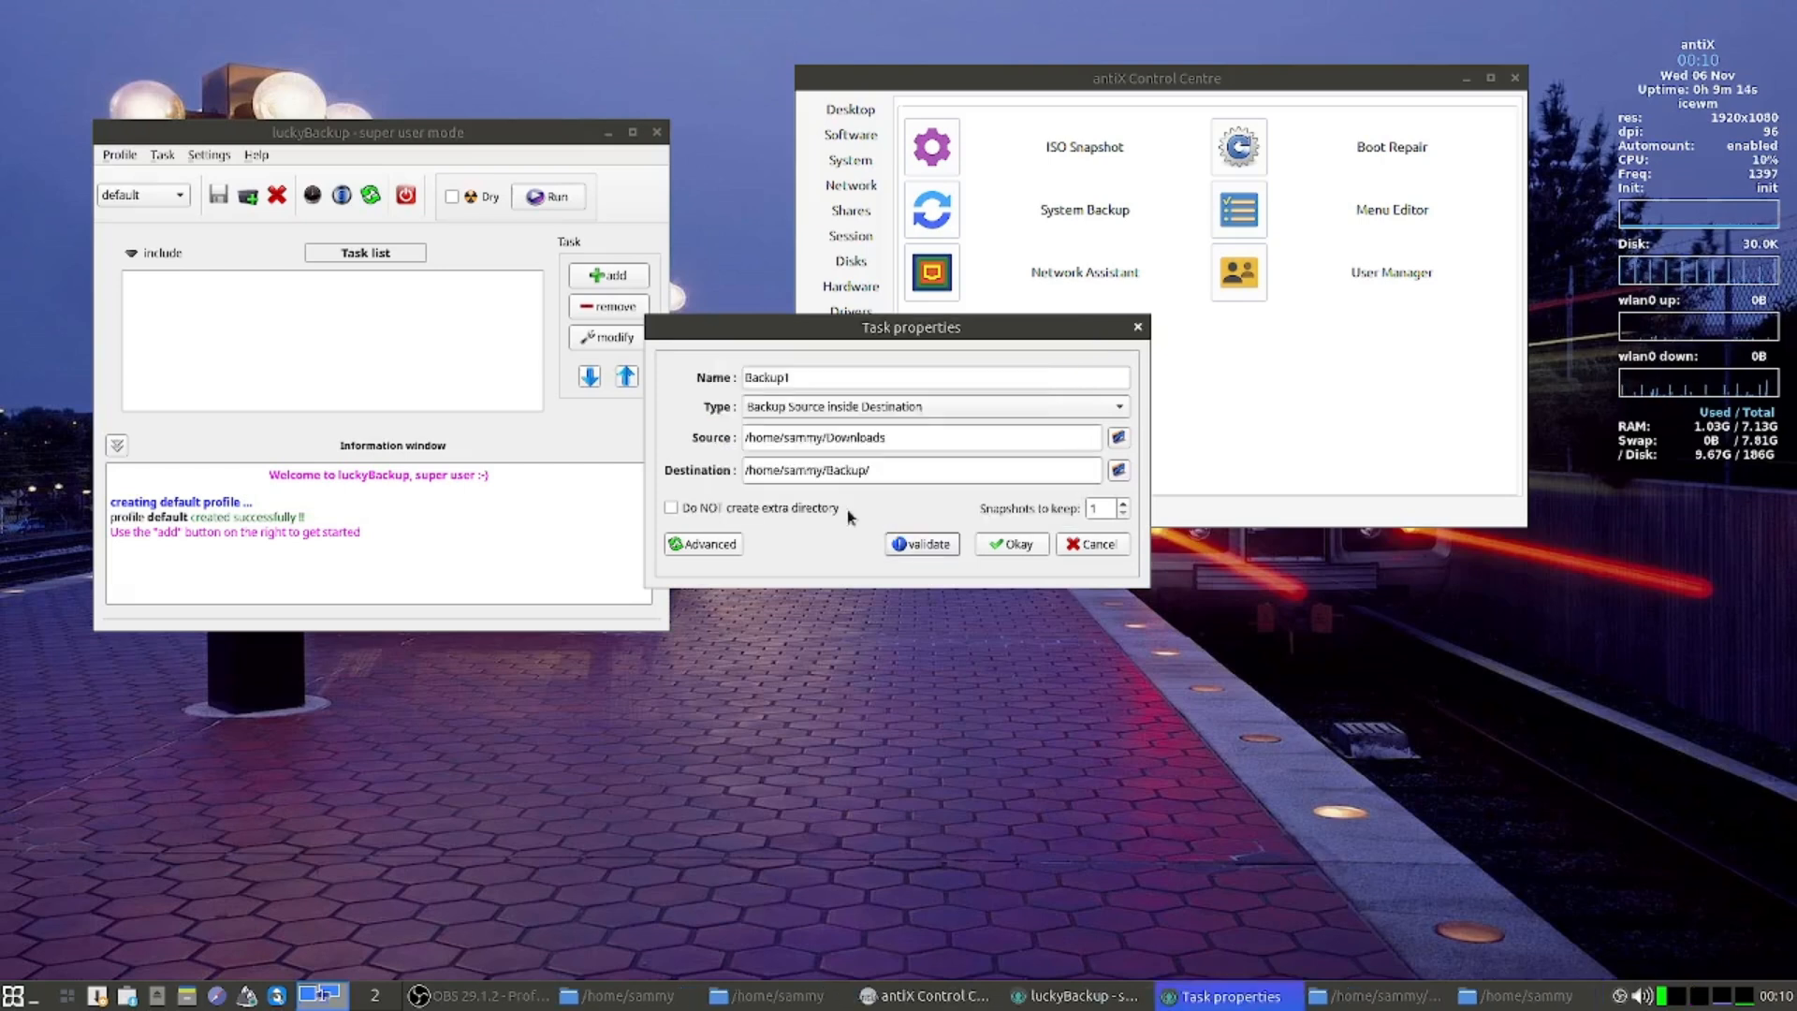
Show the task's advanced properties and examine its command options.
{"action": "left_click", "coordinate": [704, 543]}
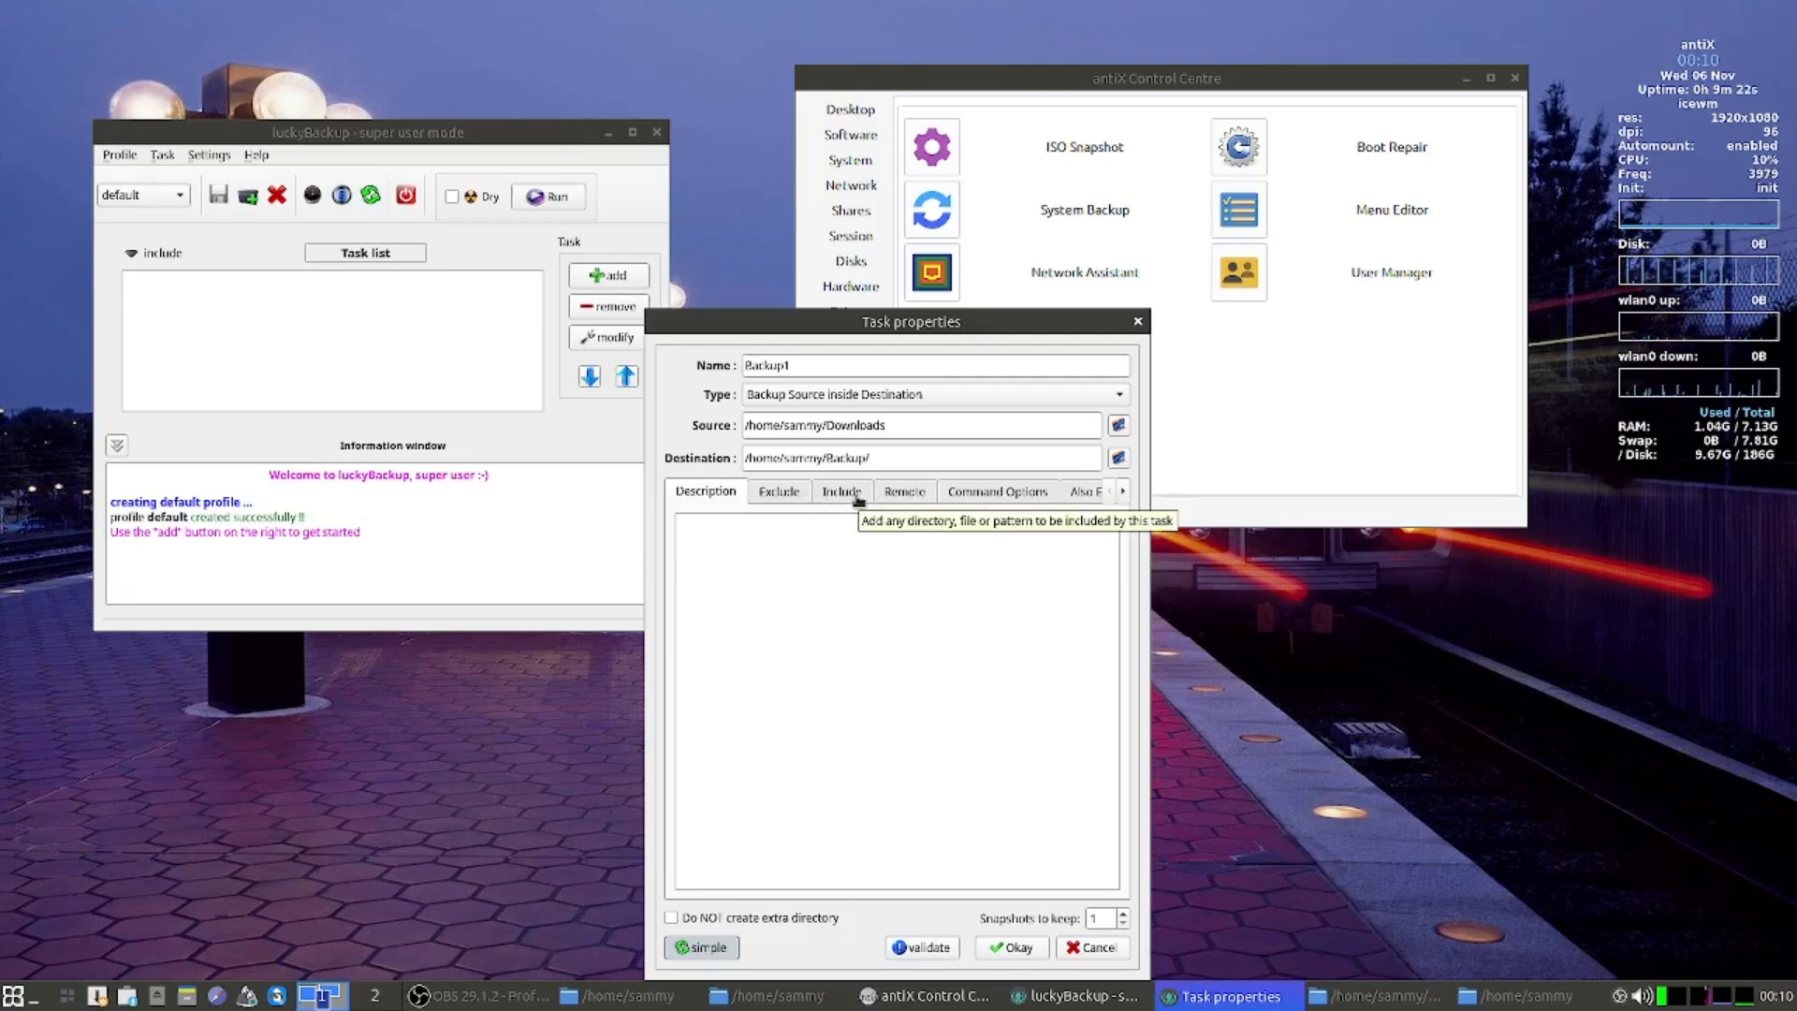
{"action": "left_click", "coordinate": [972, 493]}
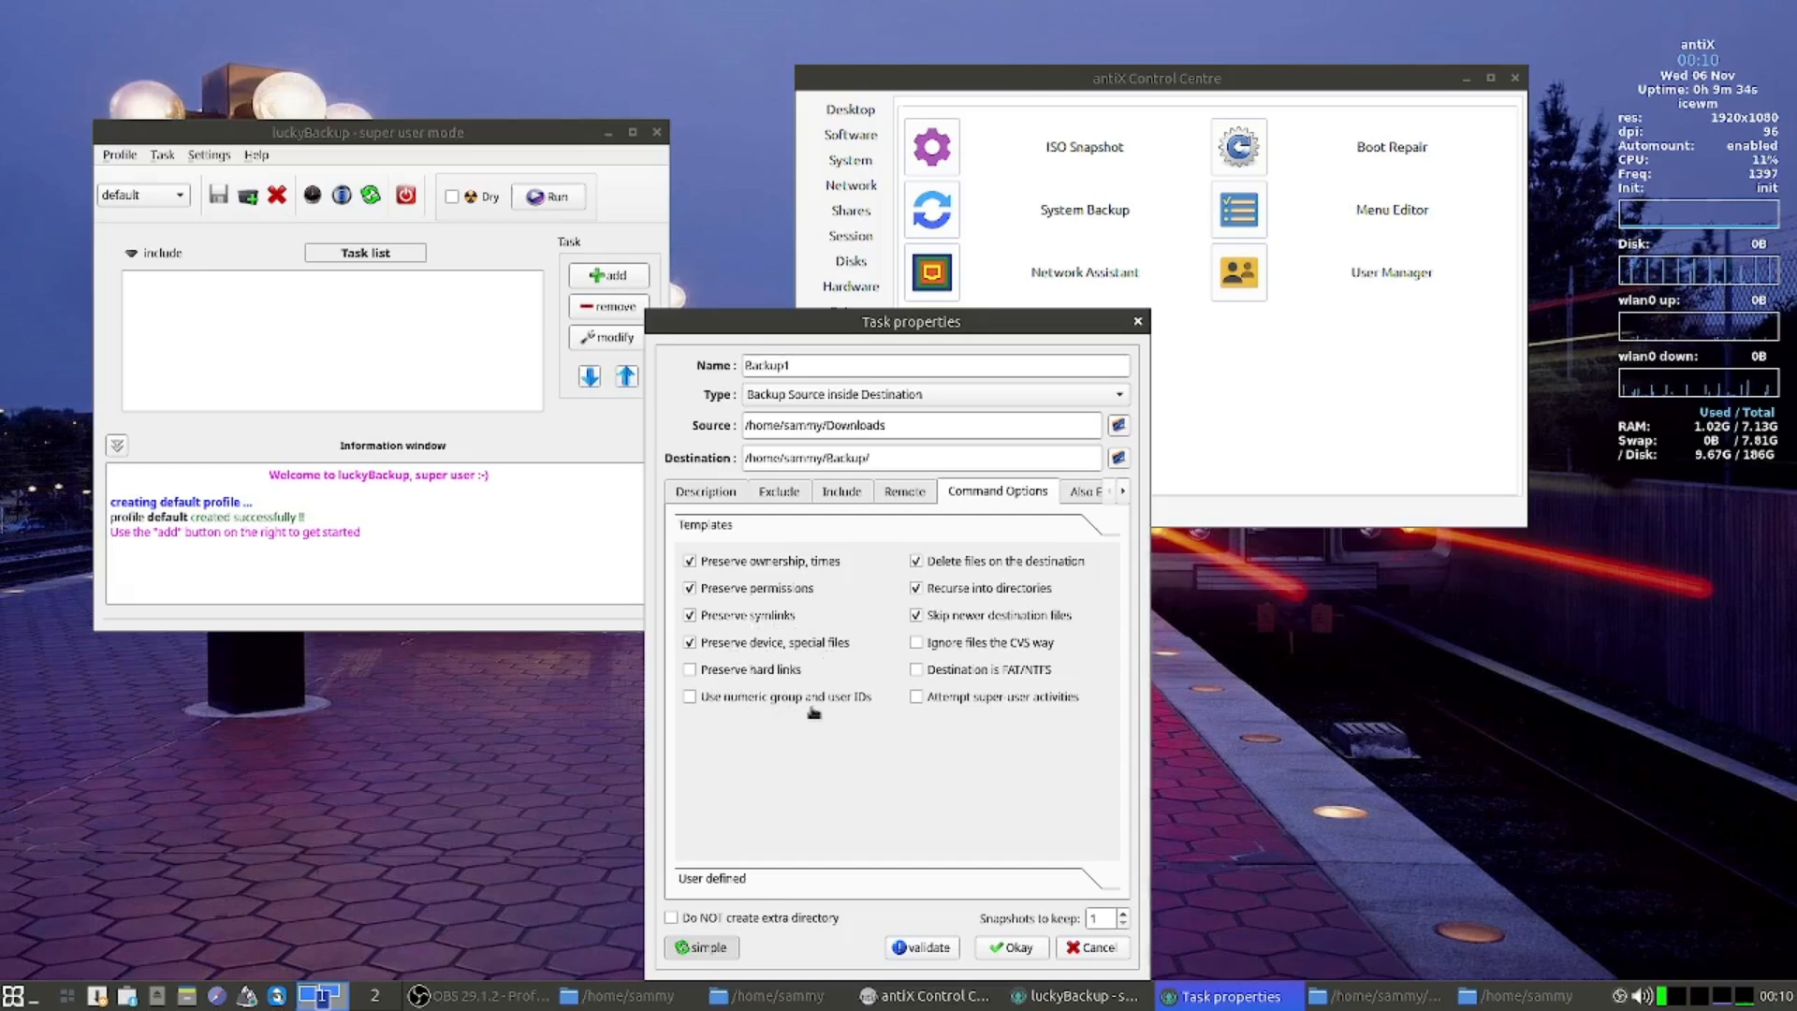
Read the explanations of the task's command options, including deletion on the destination and super-user activities, and show the Also Execute settings.
{"action": "mouse_move", "coordinate": [861, 713]}
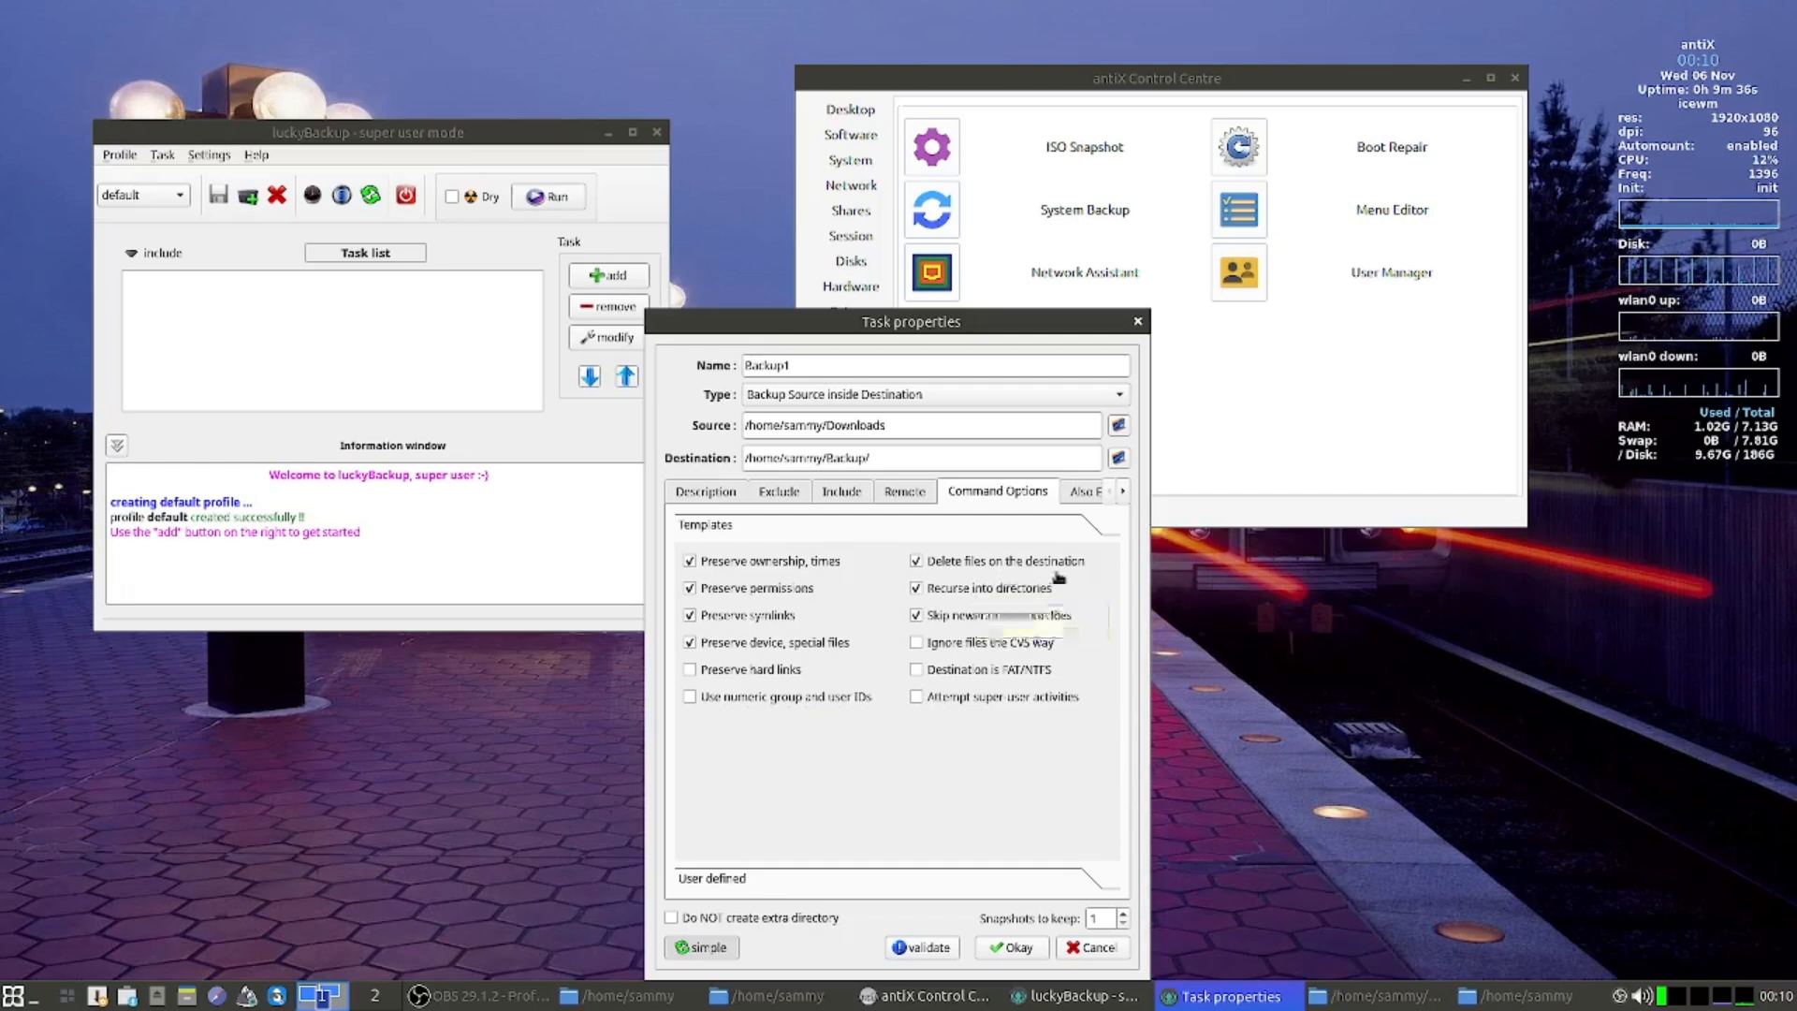
{"action": "mouse_move", "coordinate": [930, 614]}
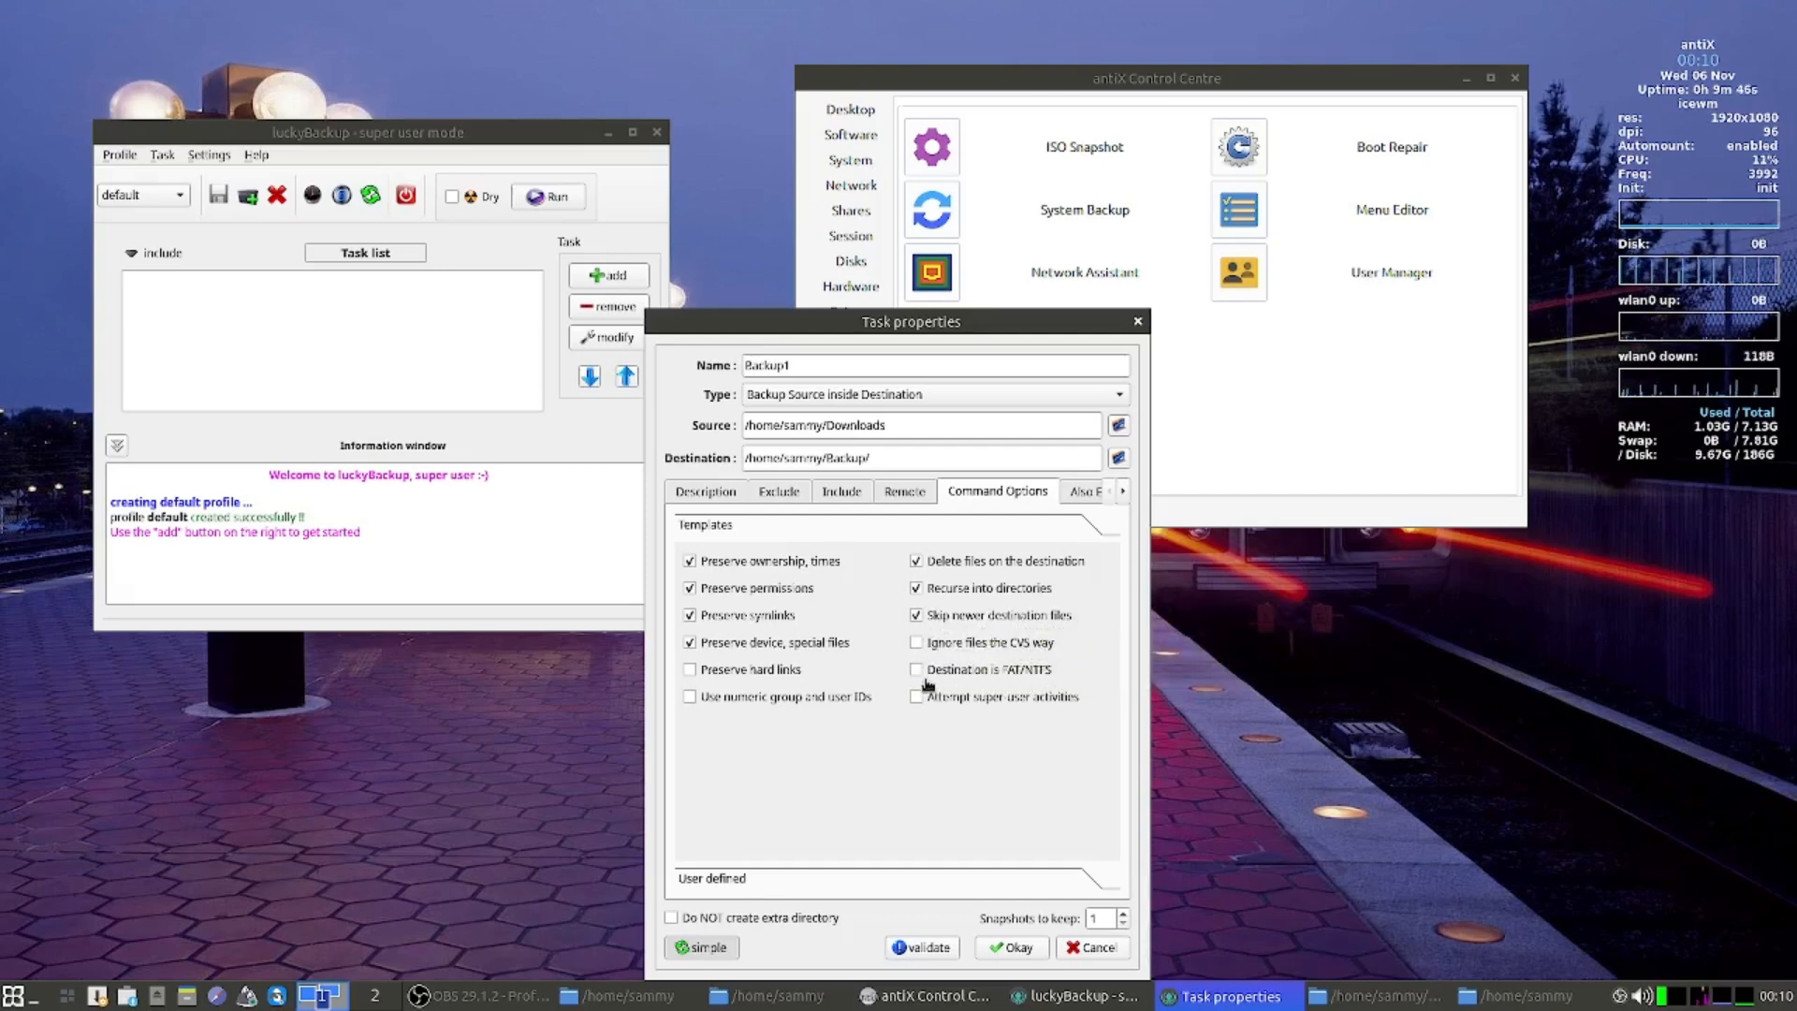
{"action": "mouse_move", "coordinate": [937, 713]}
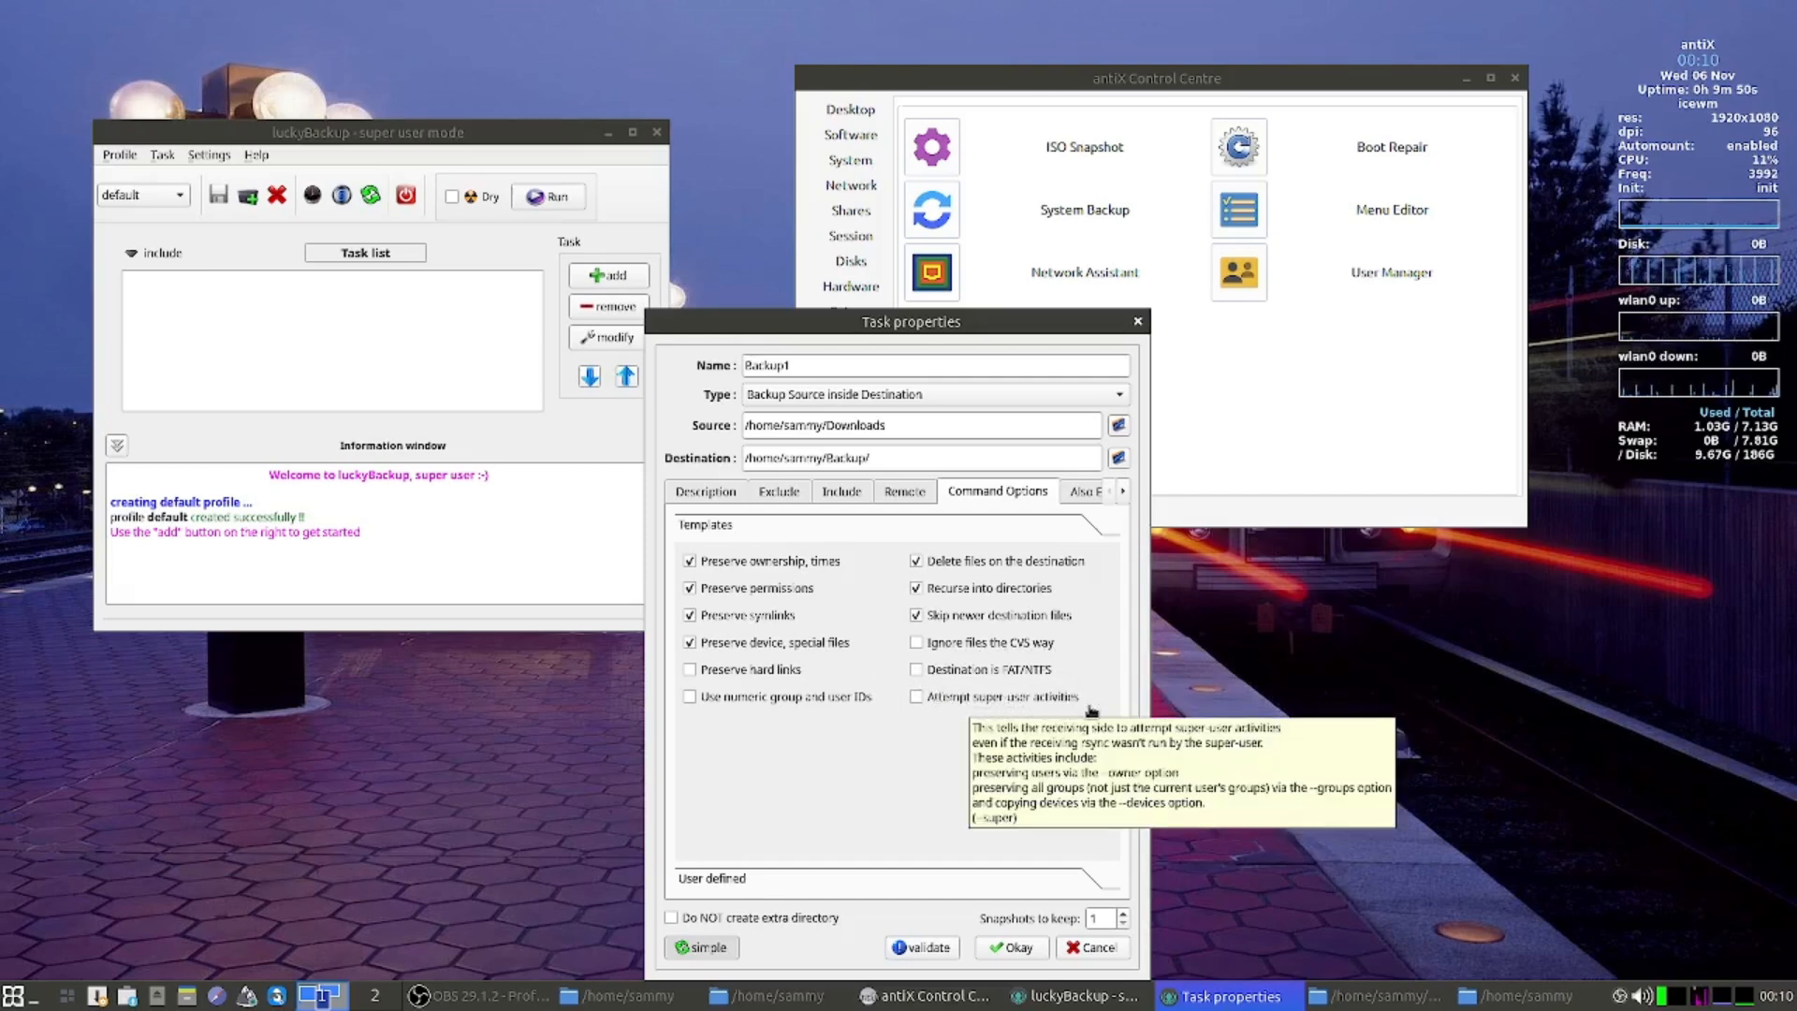
{"action": "mouse_move", "coordinate": [943, 569]}
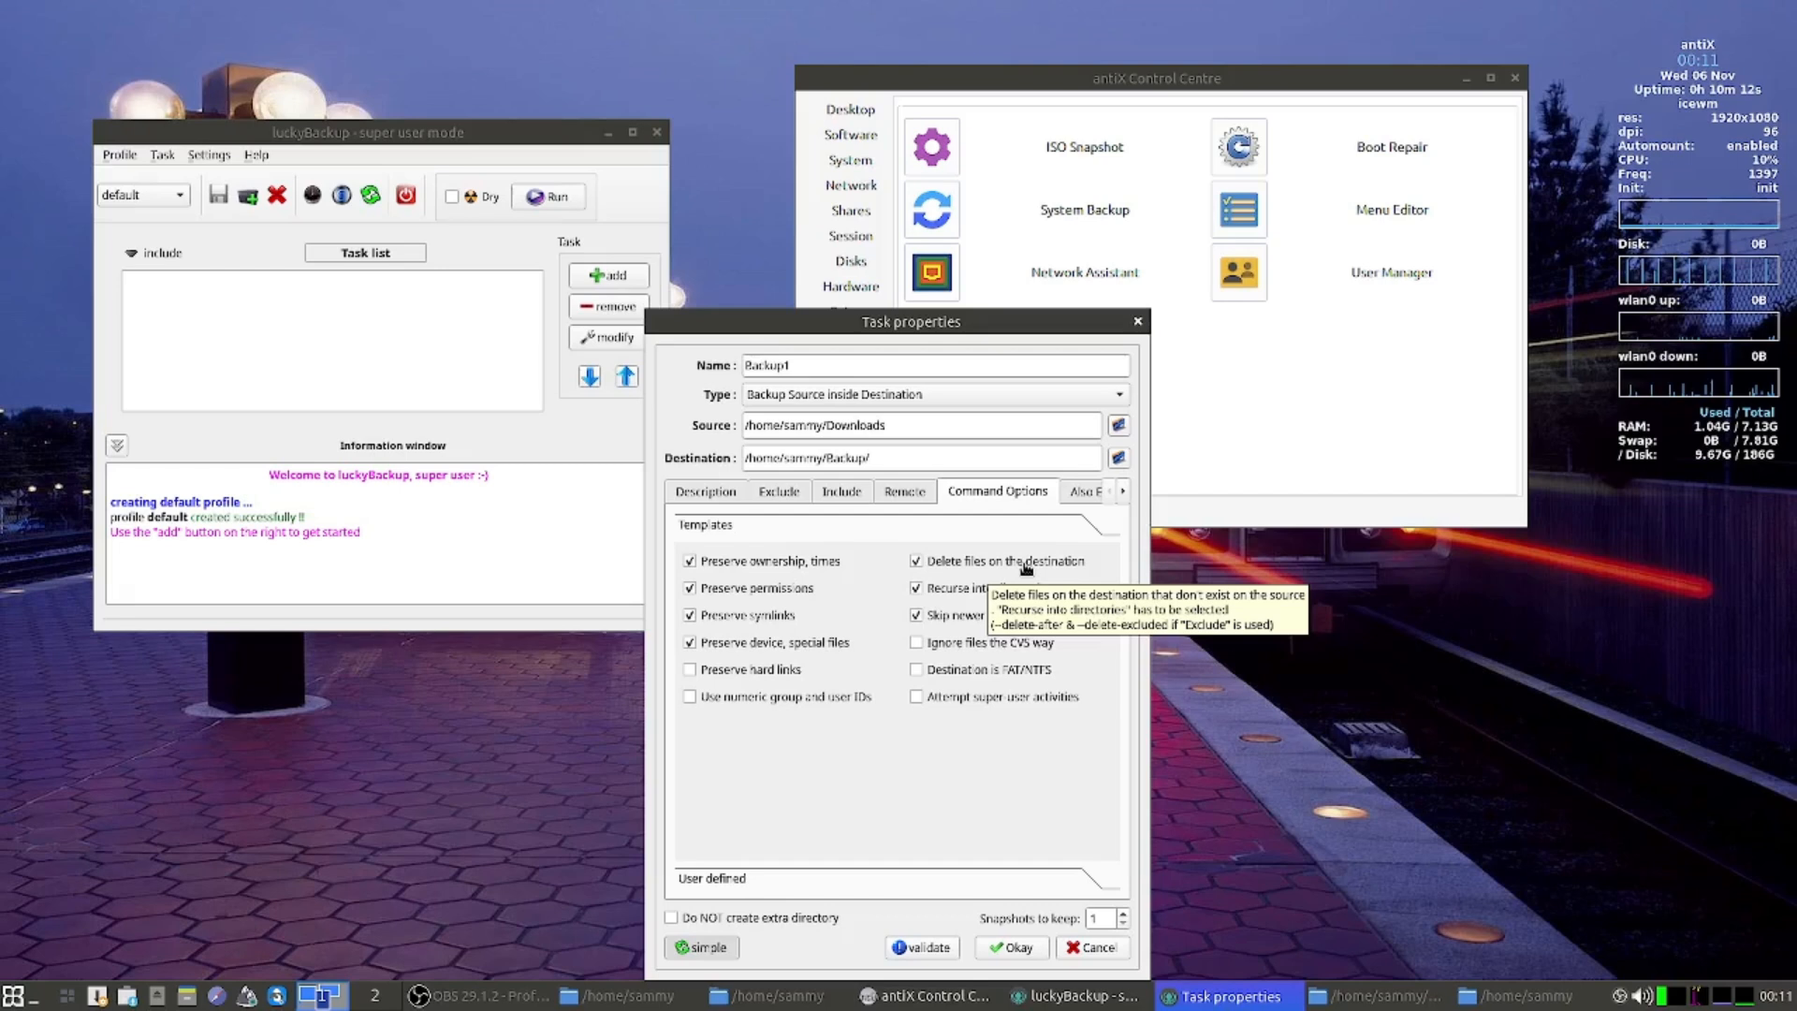
{"action": "left_click", "coordinate": [1078, 493]}
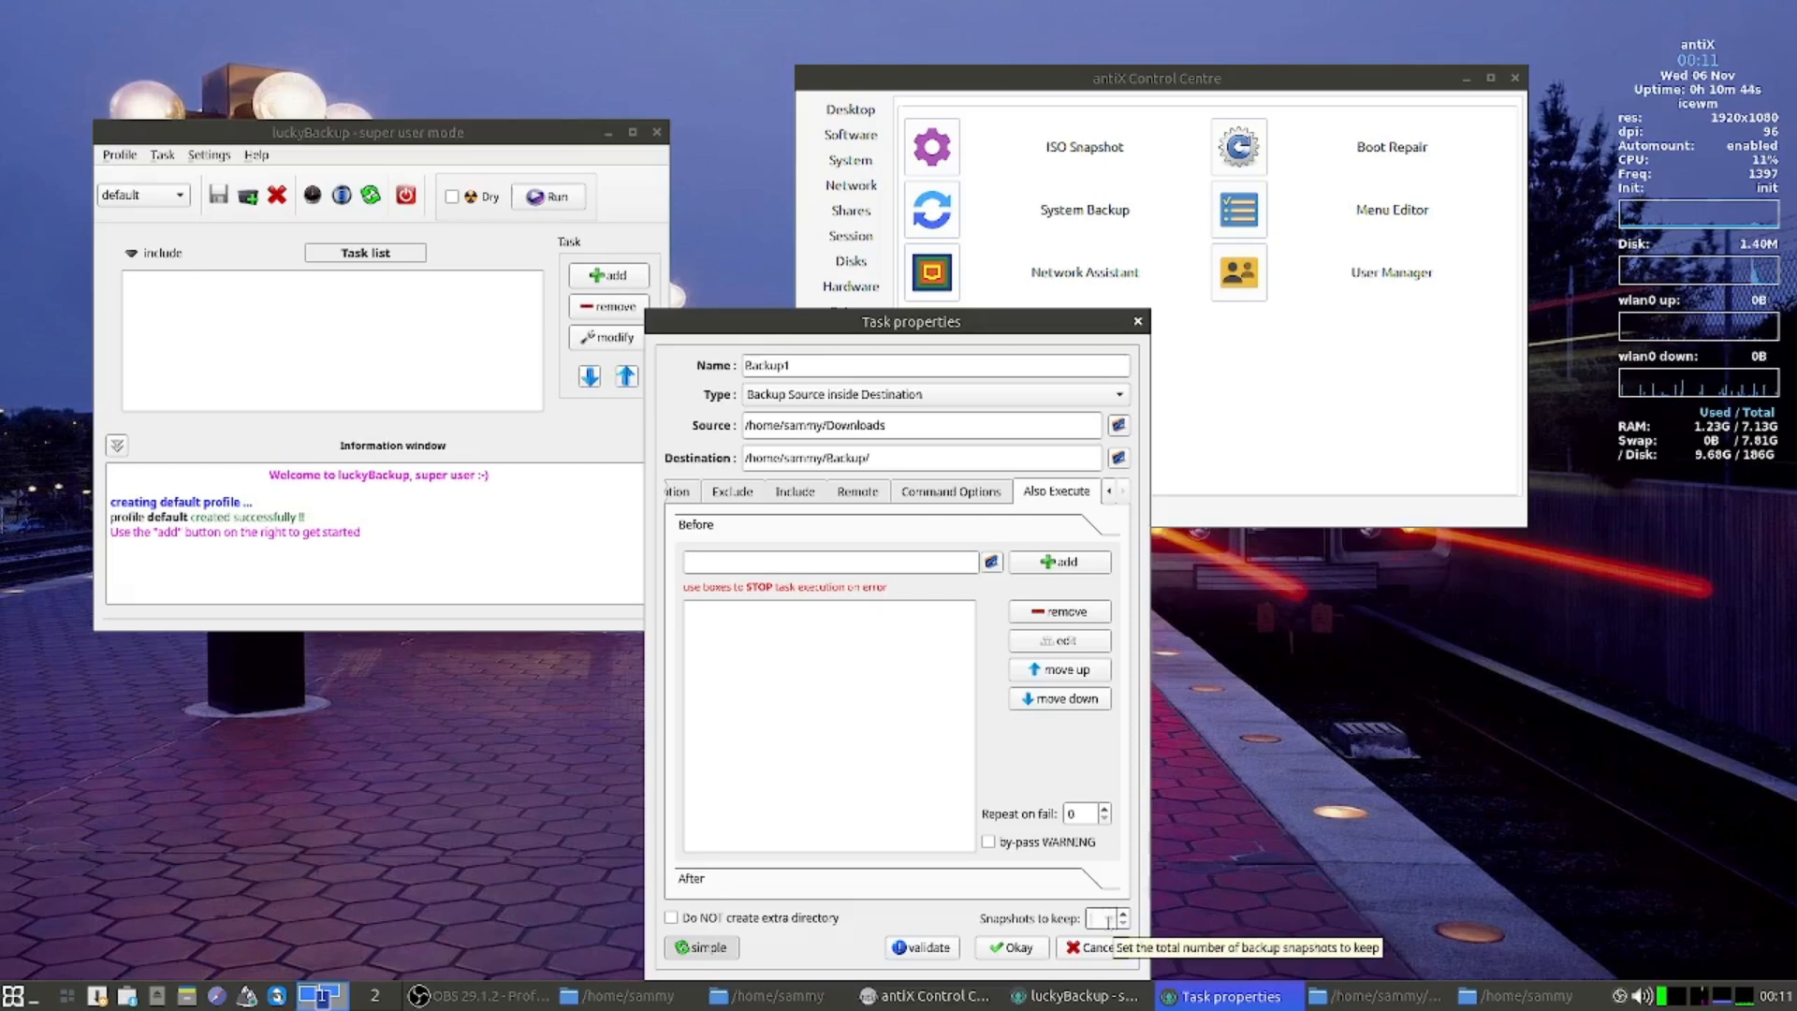
Set the number of snapshots to keep to 2, validate the task properties and save the Backup1 task.
{"action": "type", "text": "2"}
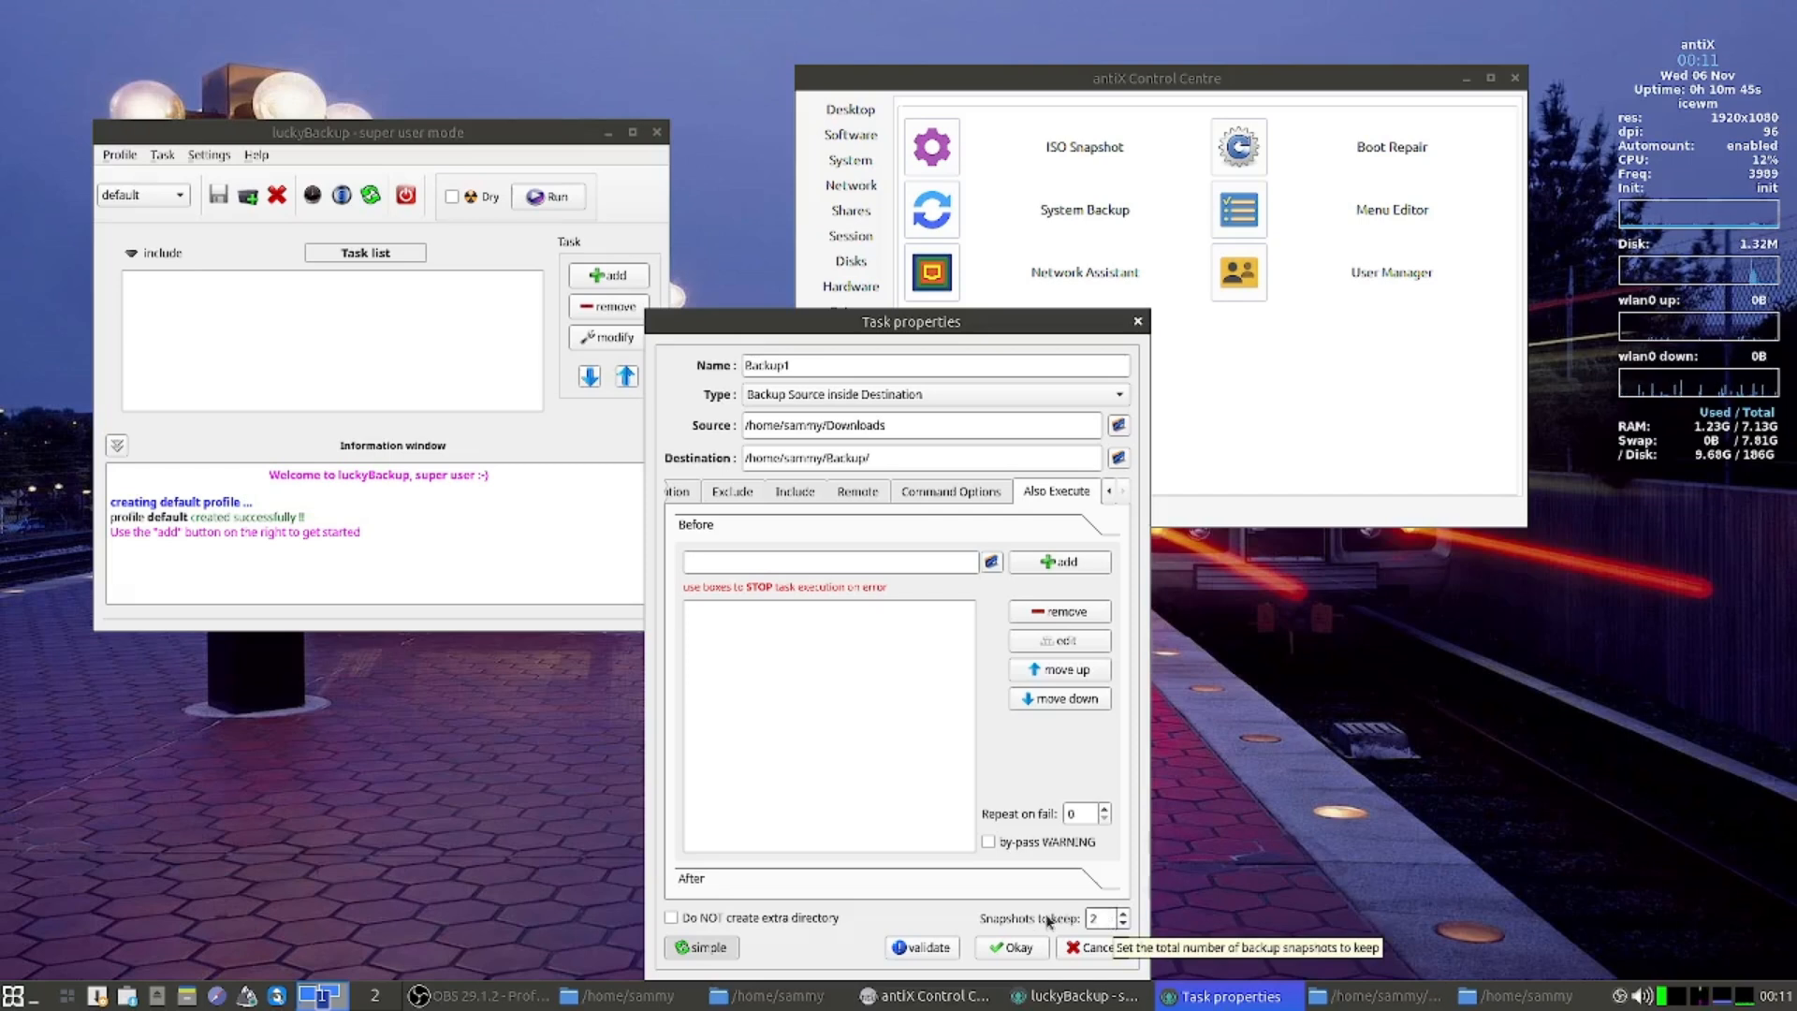
{"action": "left_click", "coordinate": [942, 949]}
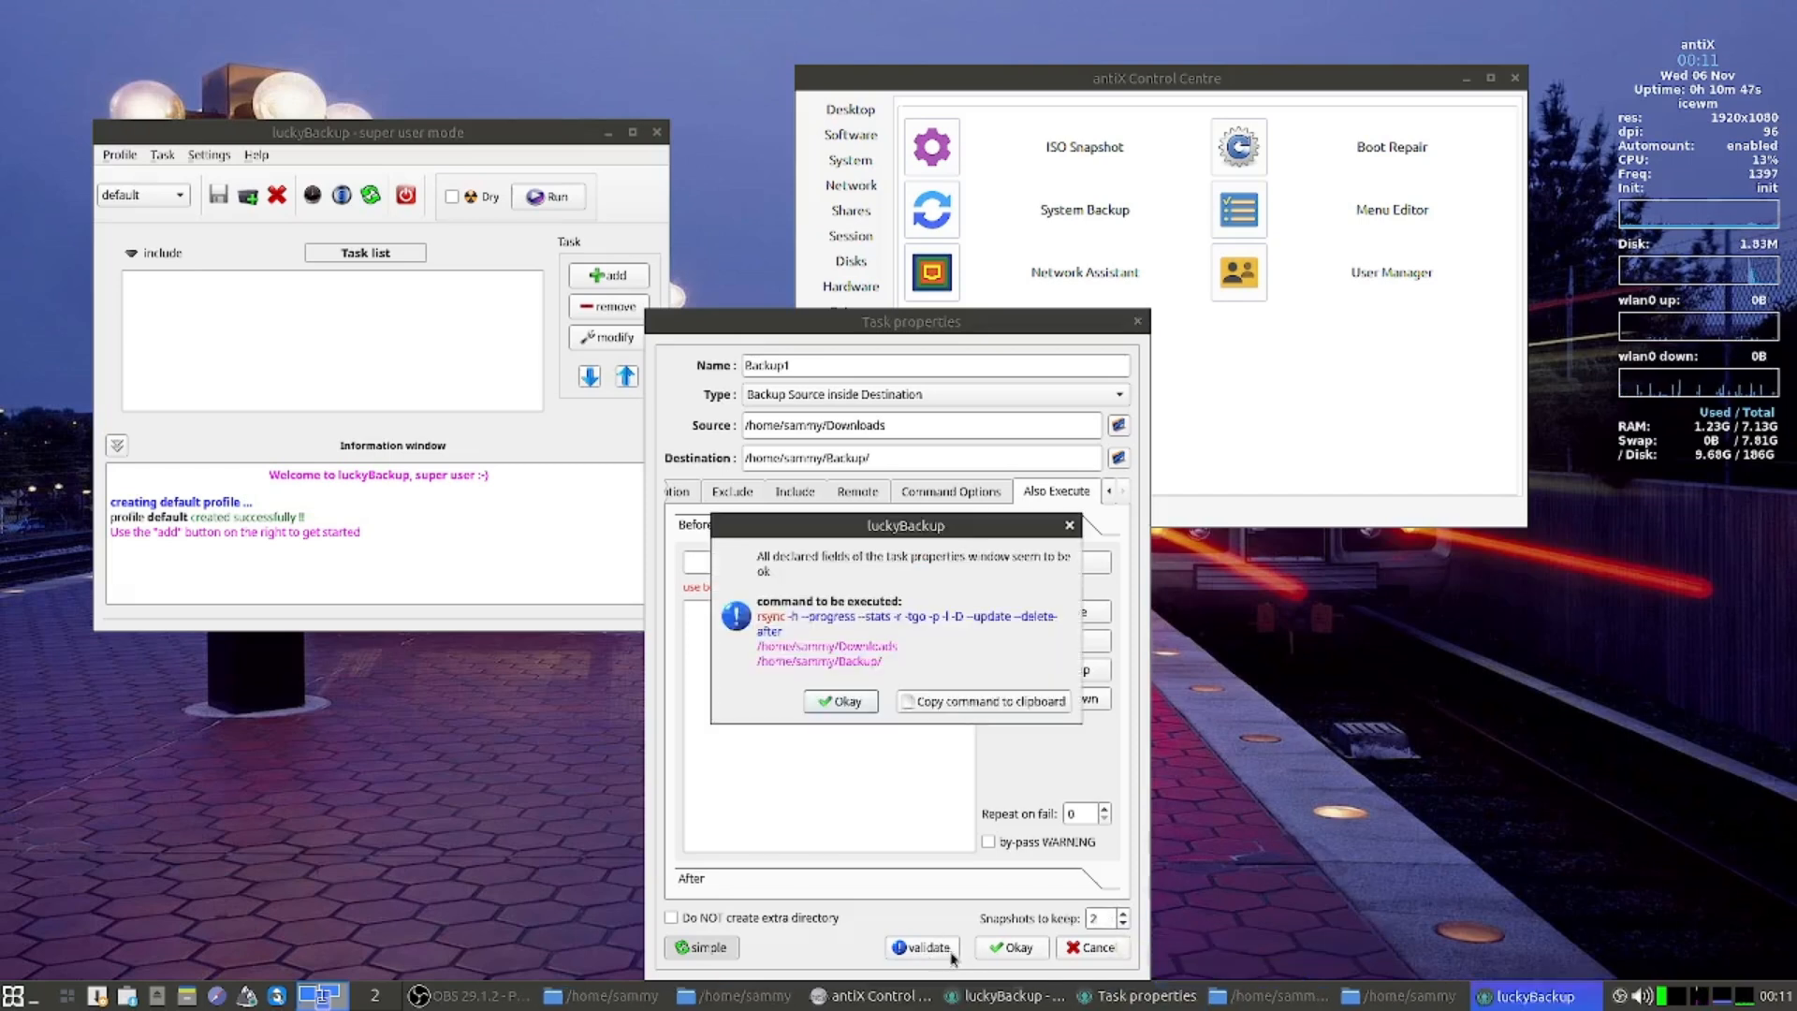
{"action": "left_click", "coordinate": [836, 702]}
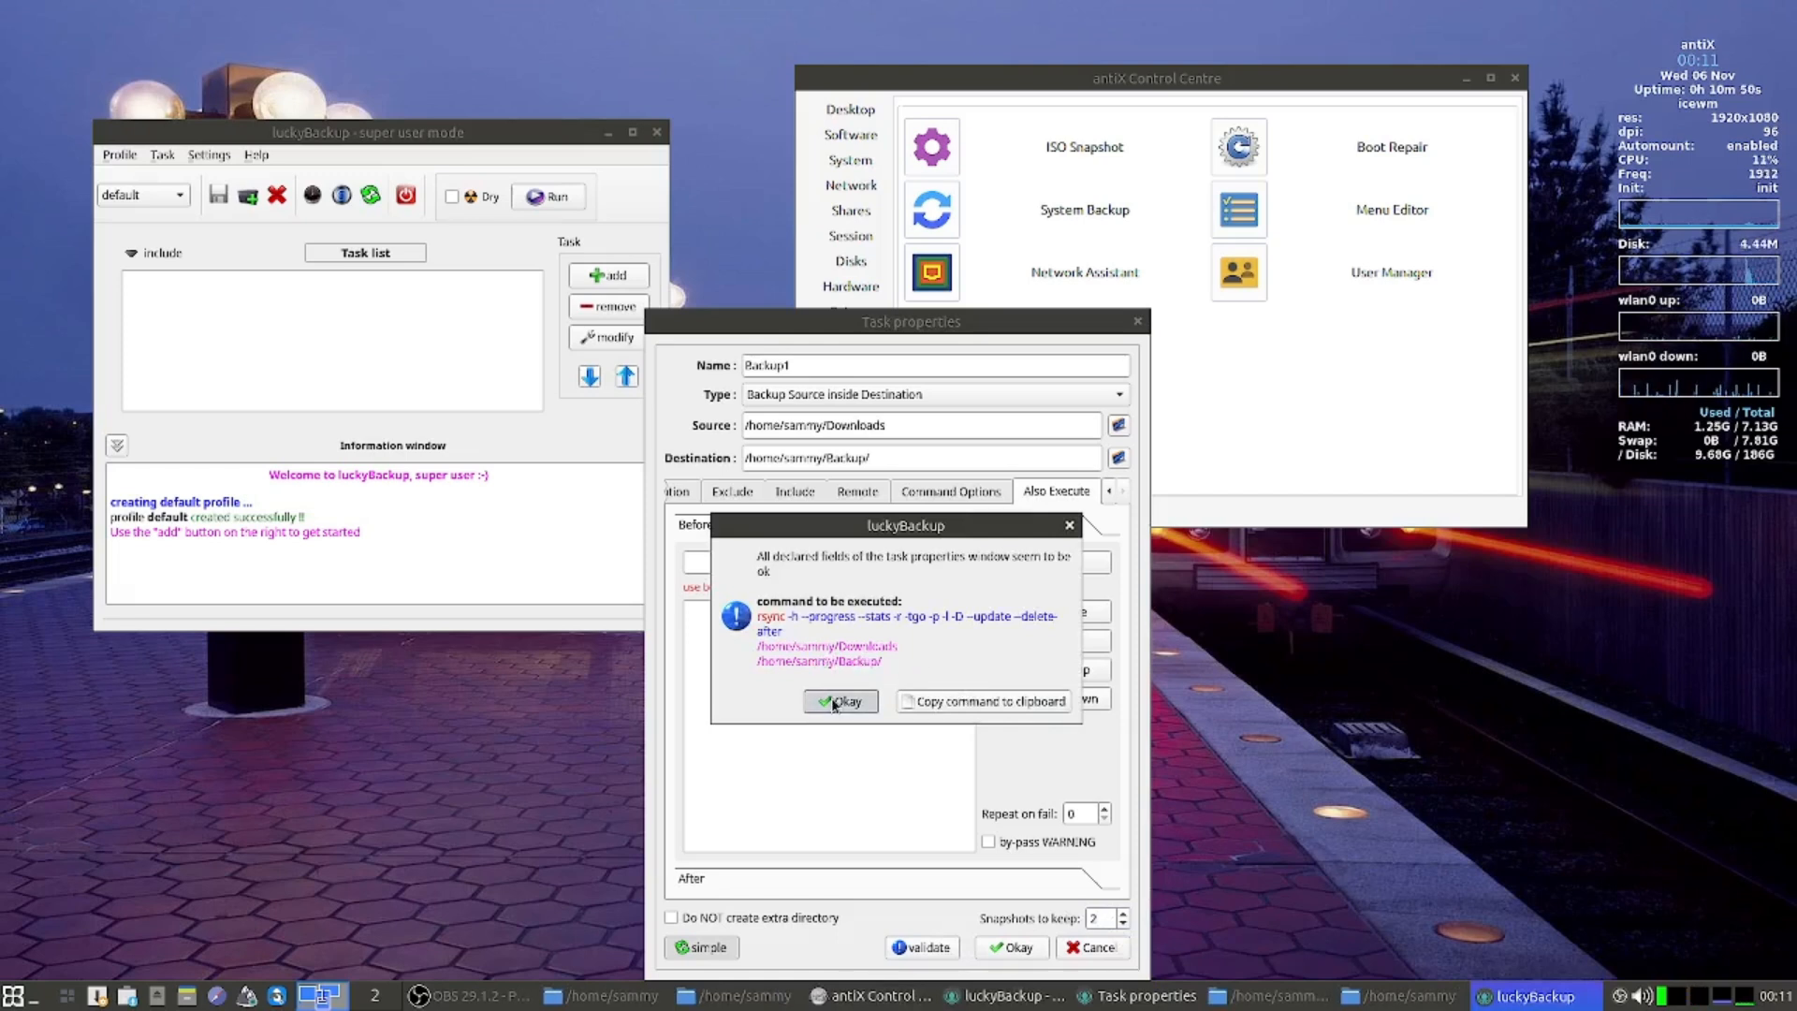
{"action": "left_click", "coordinate": [836, 702]}
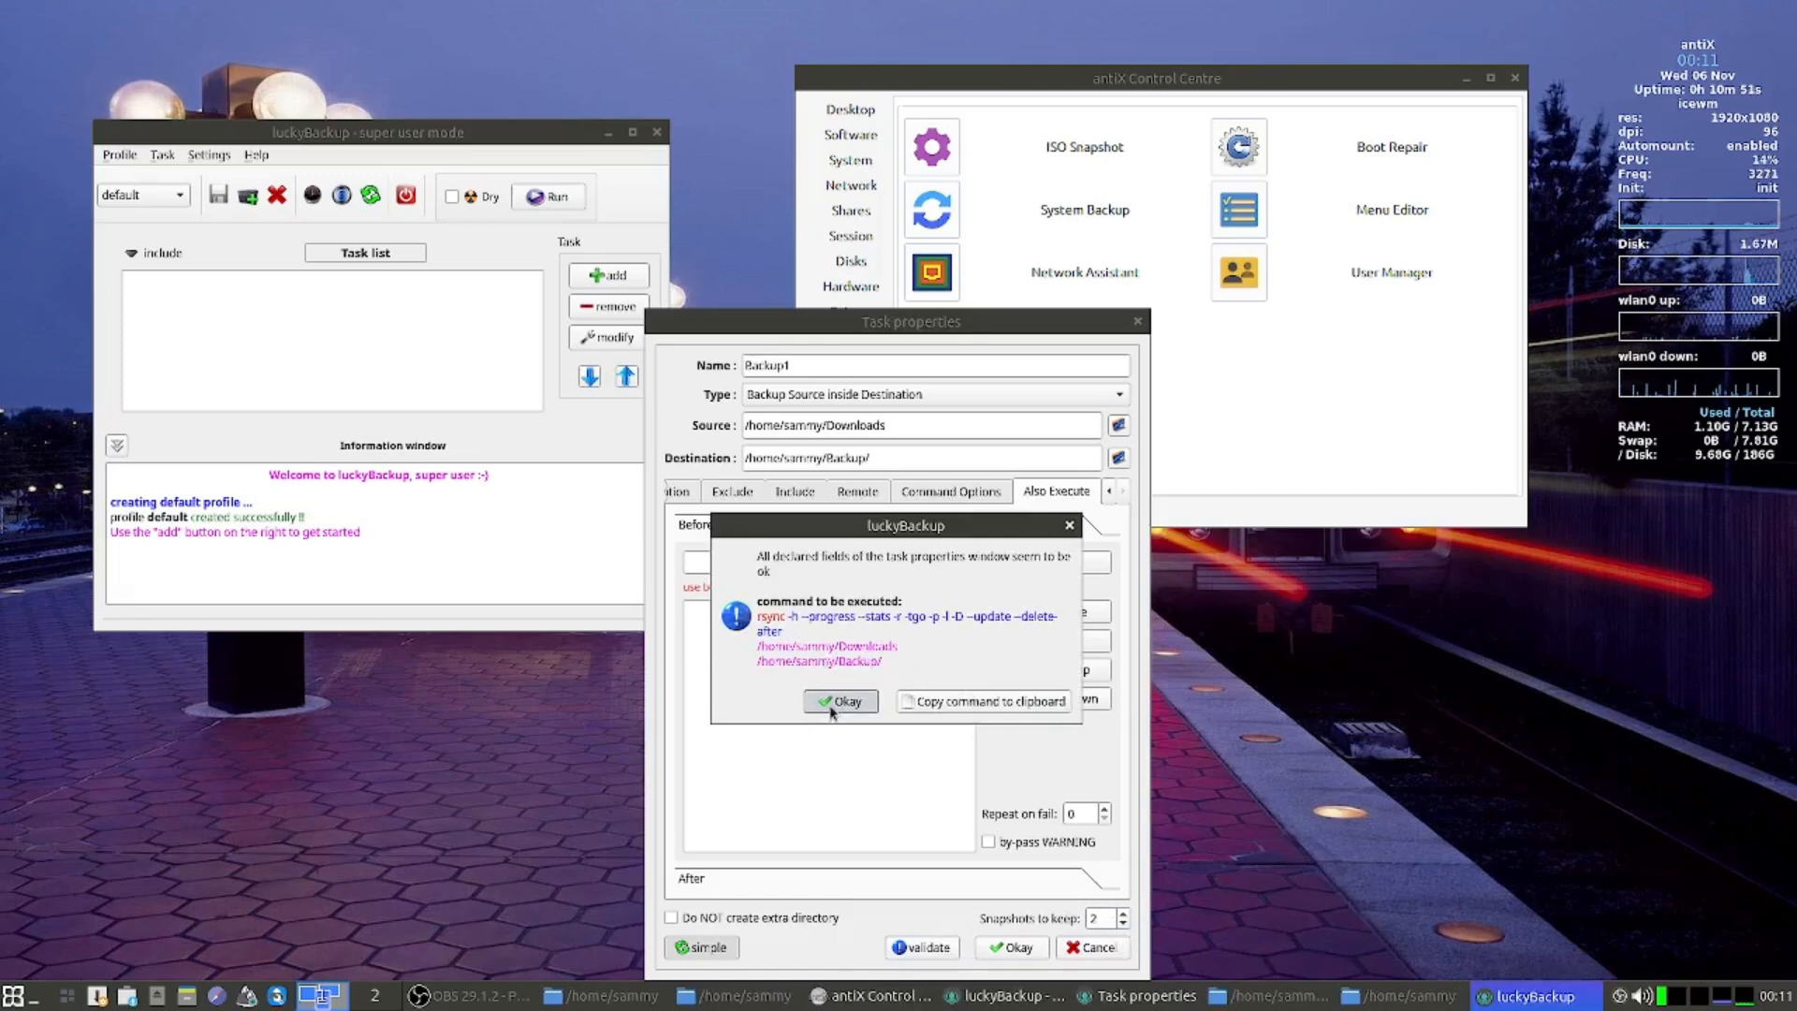
{"action": "left_click", "coordinate": [1017, 948]}
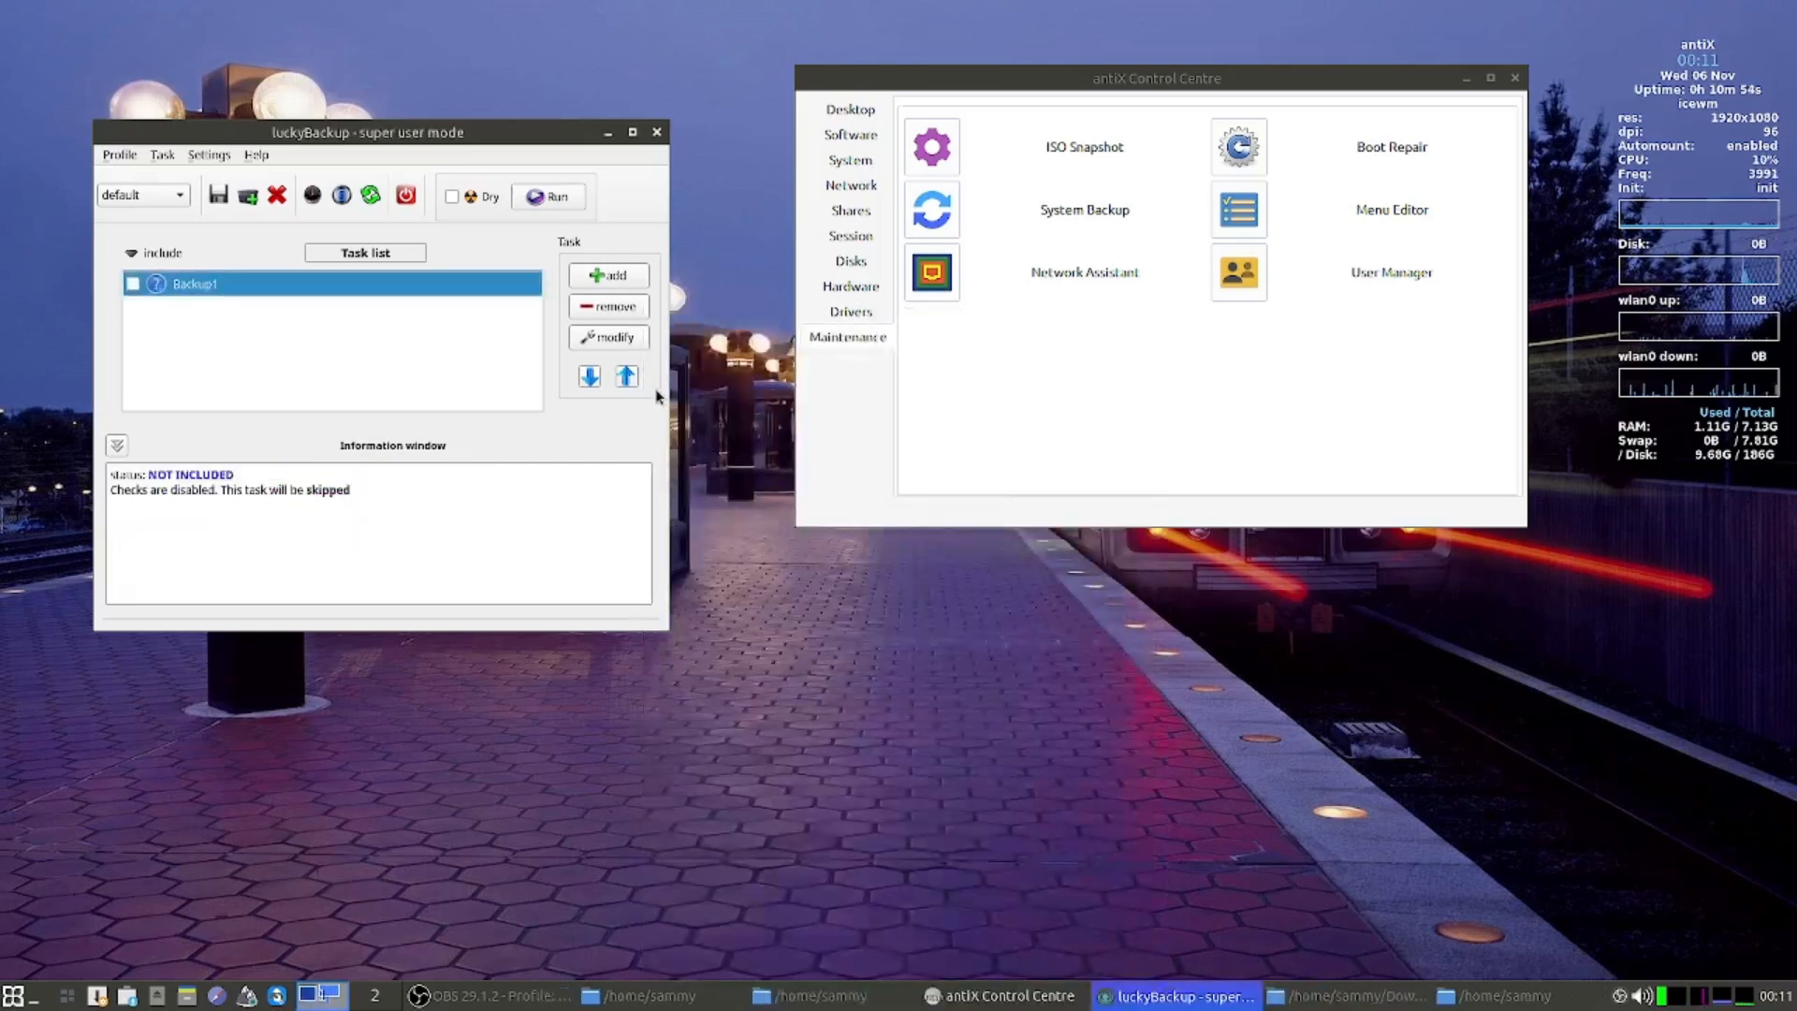
Enable dry-run mode, include the Backup1 task in the task list and run the simulation.
{"action": "left_click", "coordinate": [452, 196]}
{"action": "left_click", "coordinate": [537, 196]}
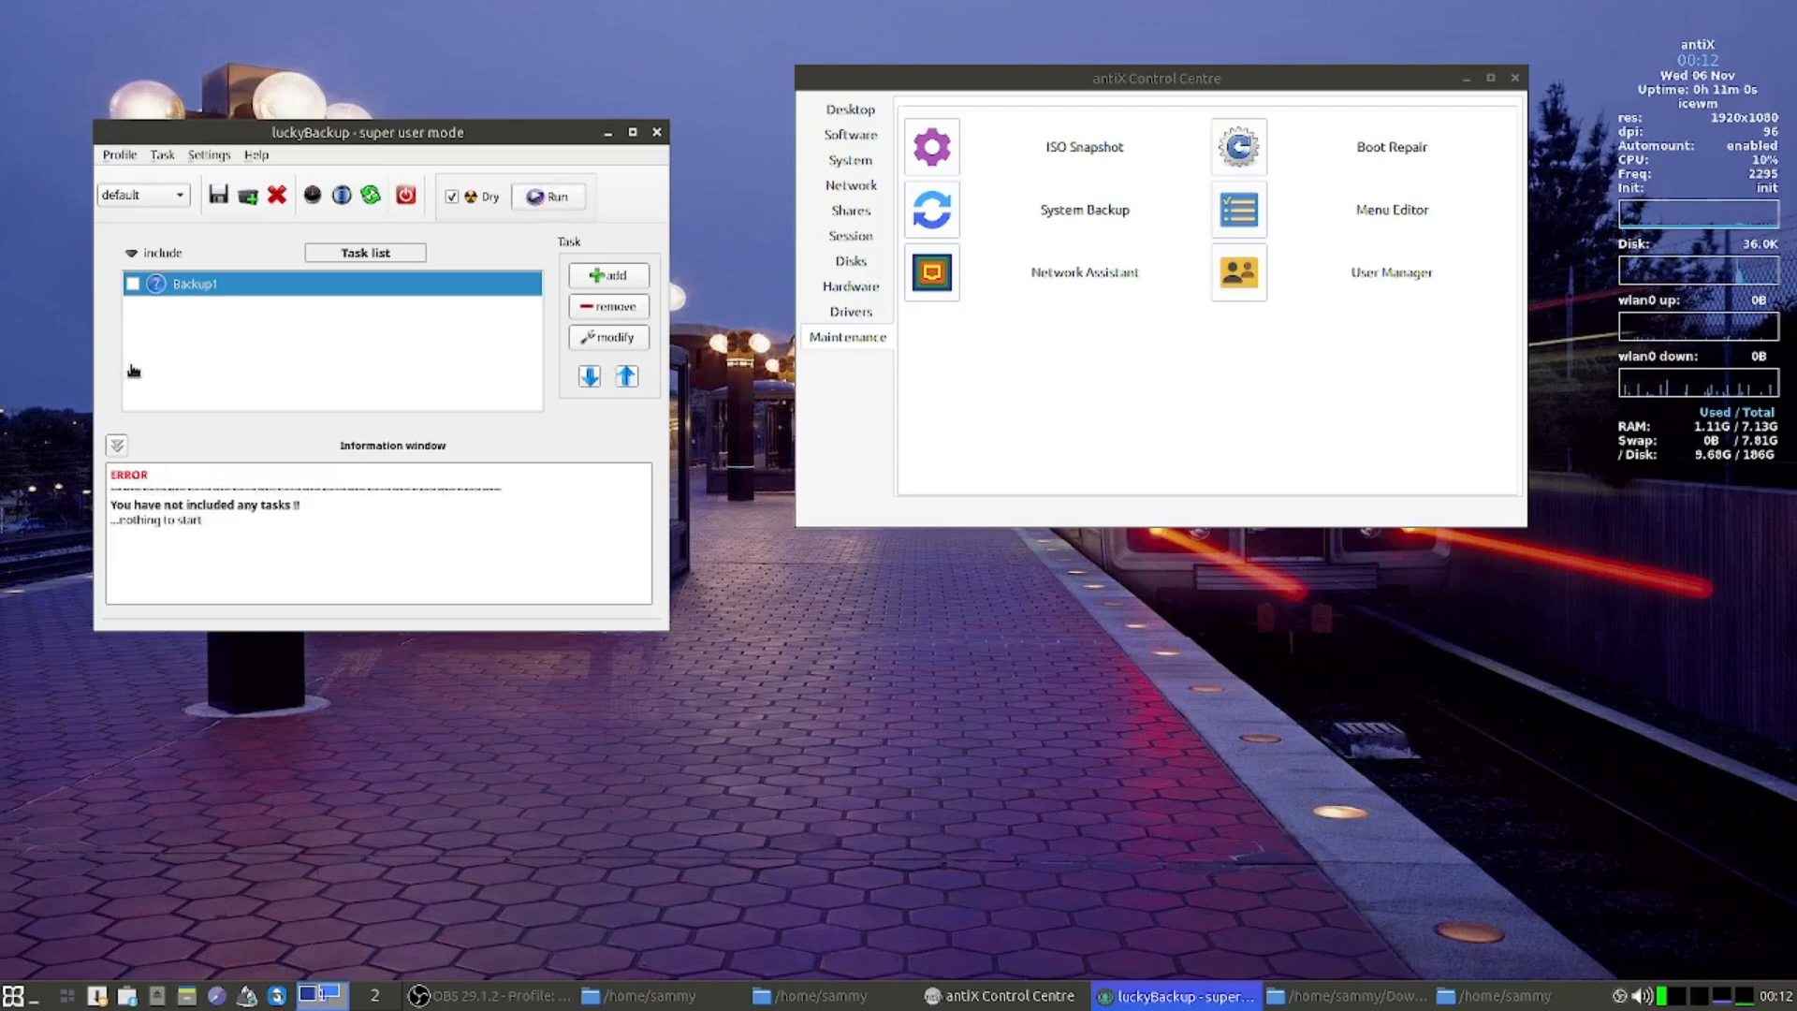
{"action": "left_click", "coordinate": [133, 283]}
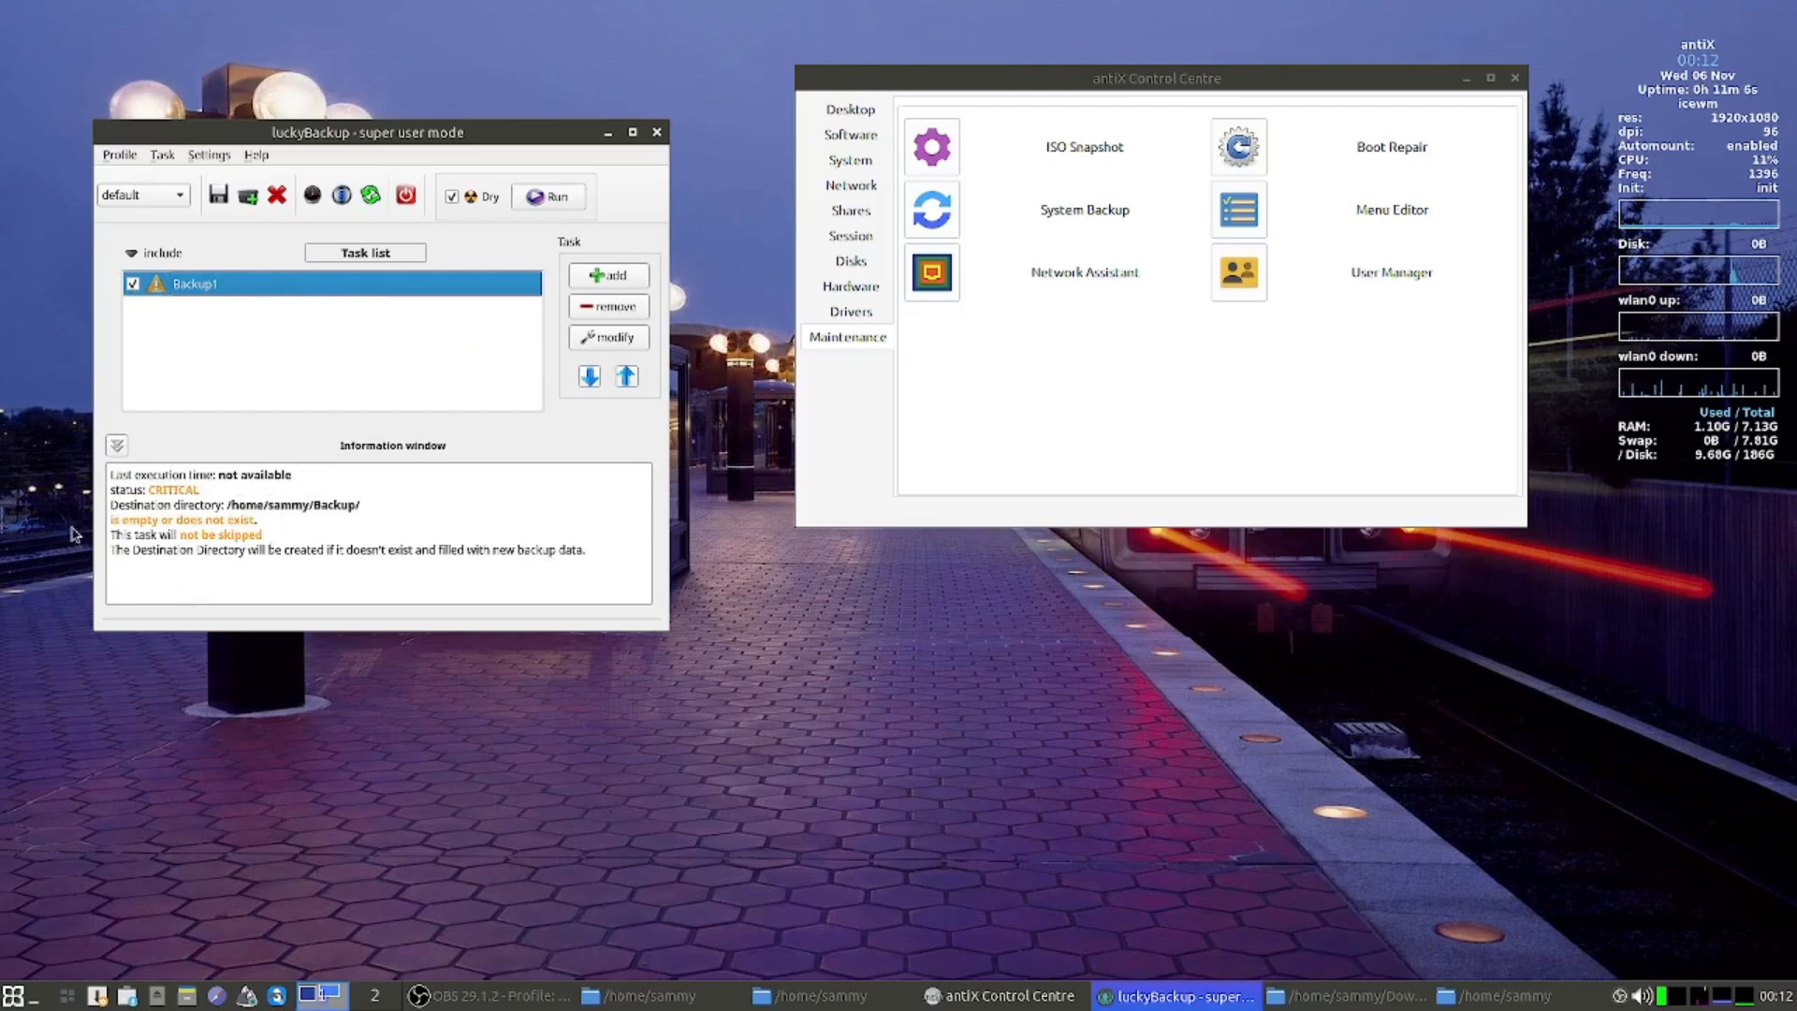
{"action": "left_click", "coordinate": [552, 198]}
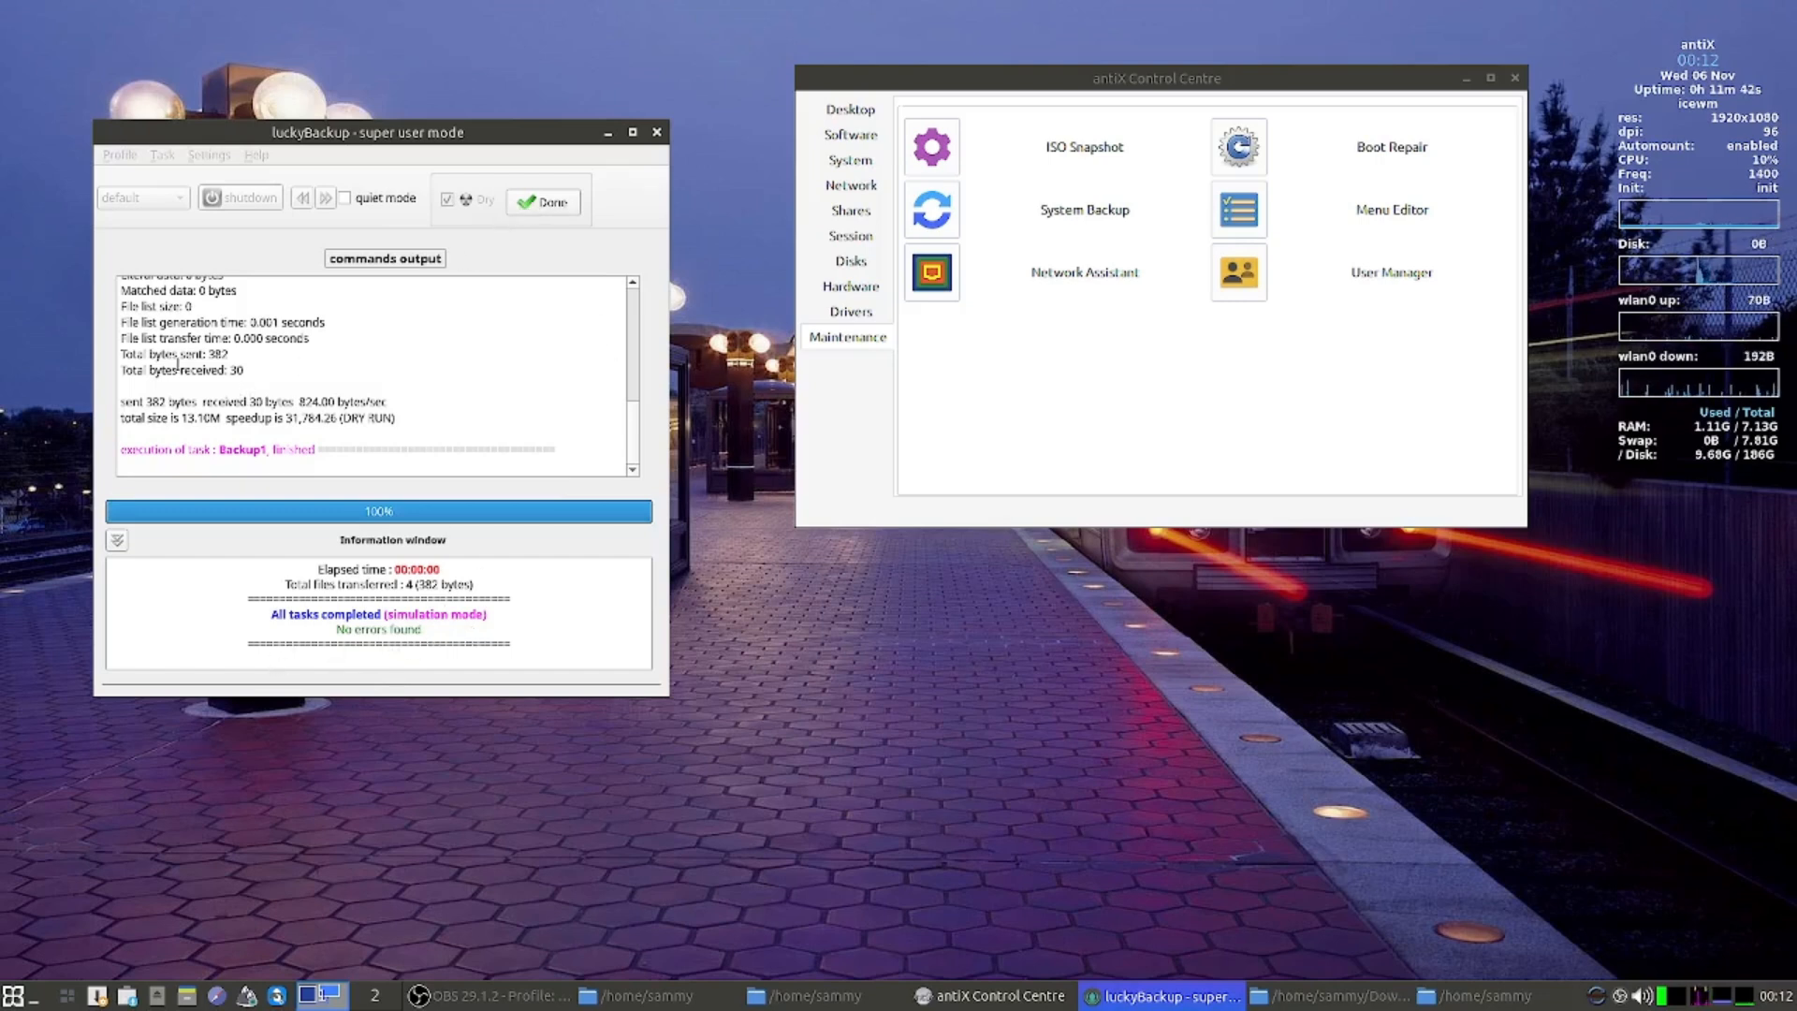
Review the command output of the Backup1 simulation up to its beginning, and return to the task list.
{"action": "scroll", "coordinate": [281, 374], "scroll_direction": "up", "scroll_amount": 4}
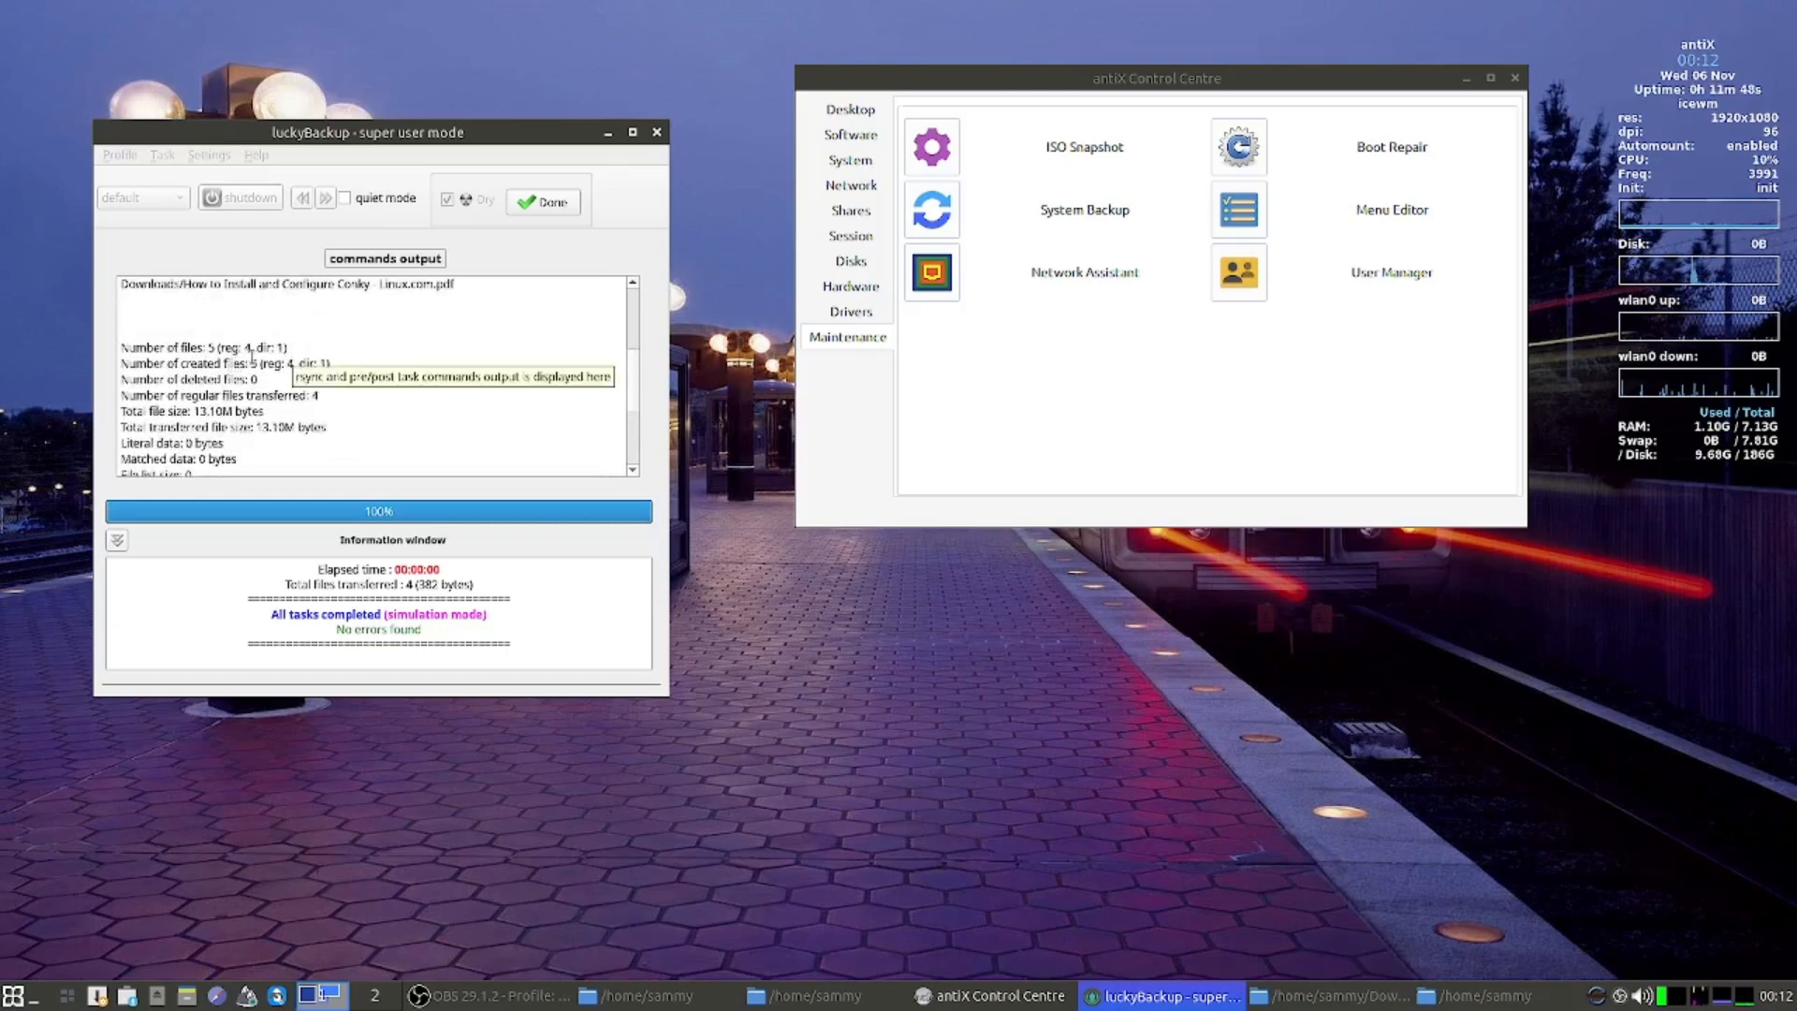
{"action": "scroll", "coordinate": [373, 413], "scroll_direction": "down", "scroll_amount": 4}
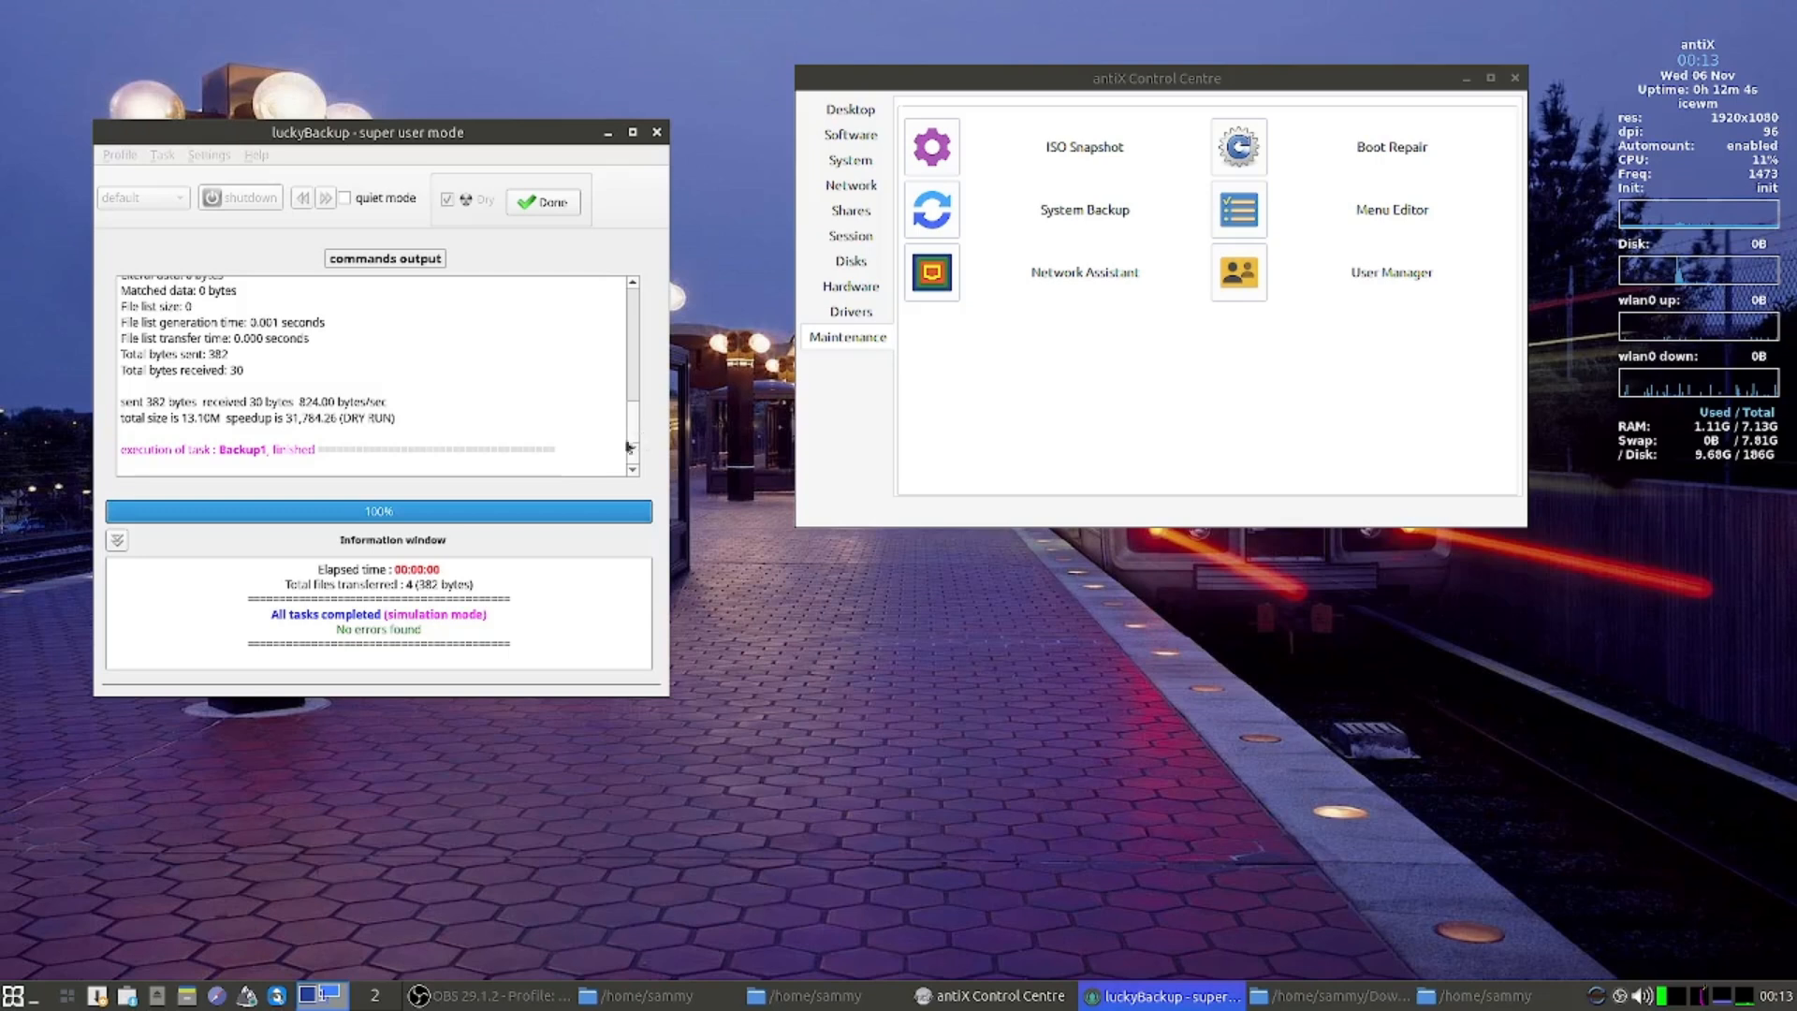
{"action": "left_click_drag", "start_coordinate": [628, 440], "coordinate": [623, 326]}
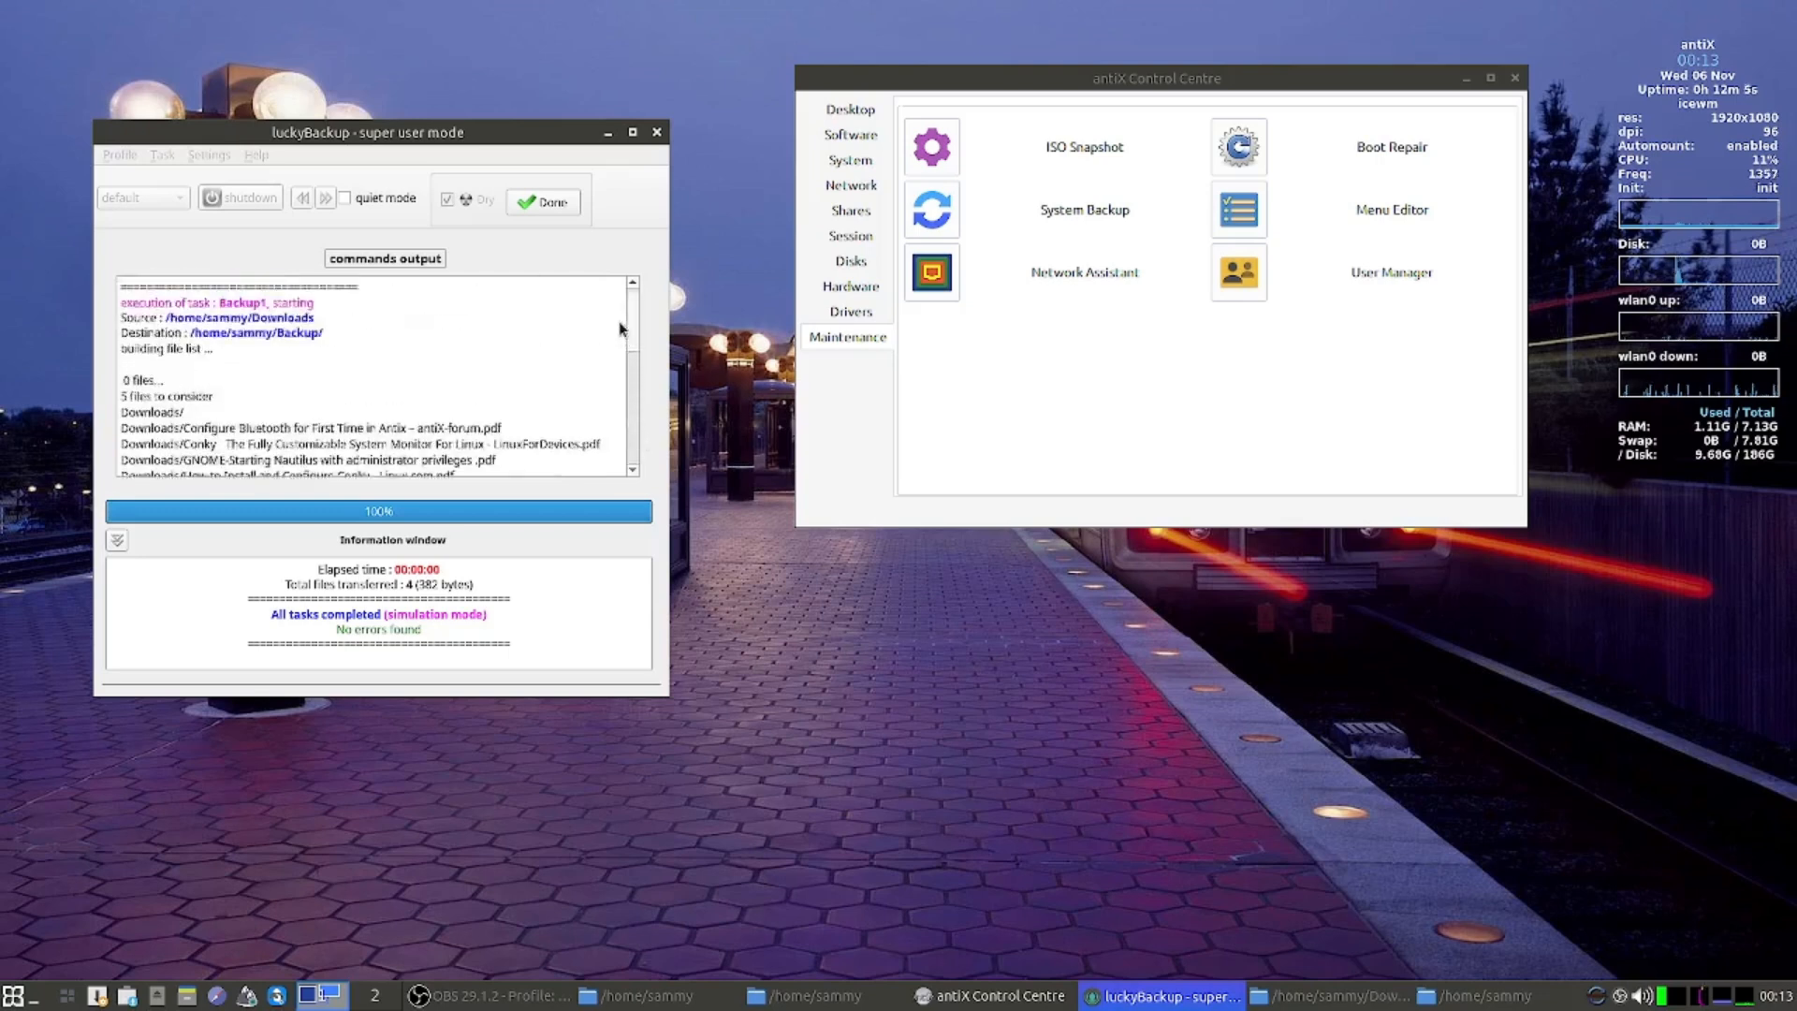
{"action": "left_click", "coordinate": [552, 207]}
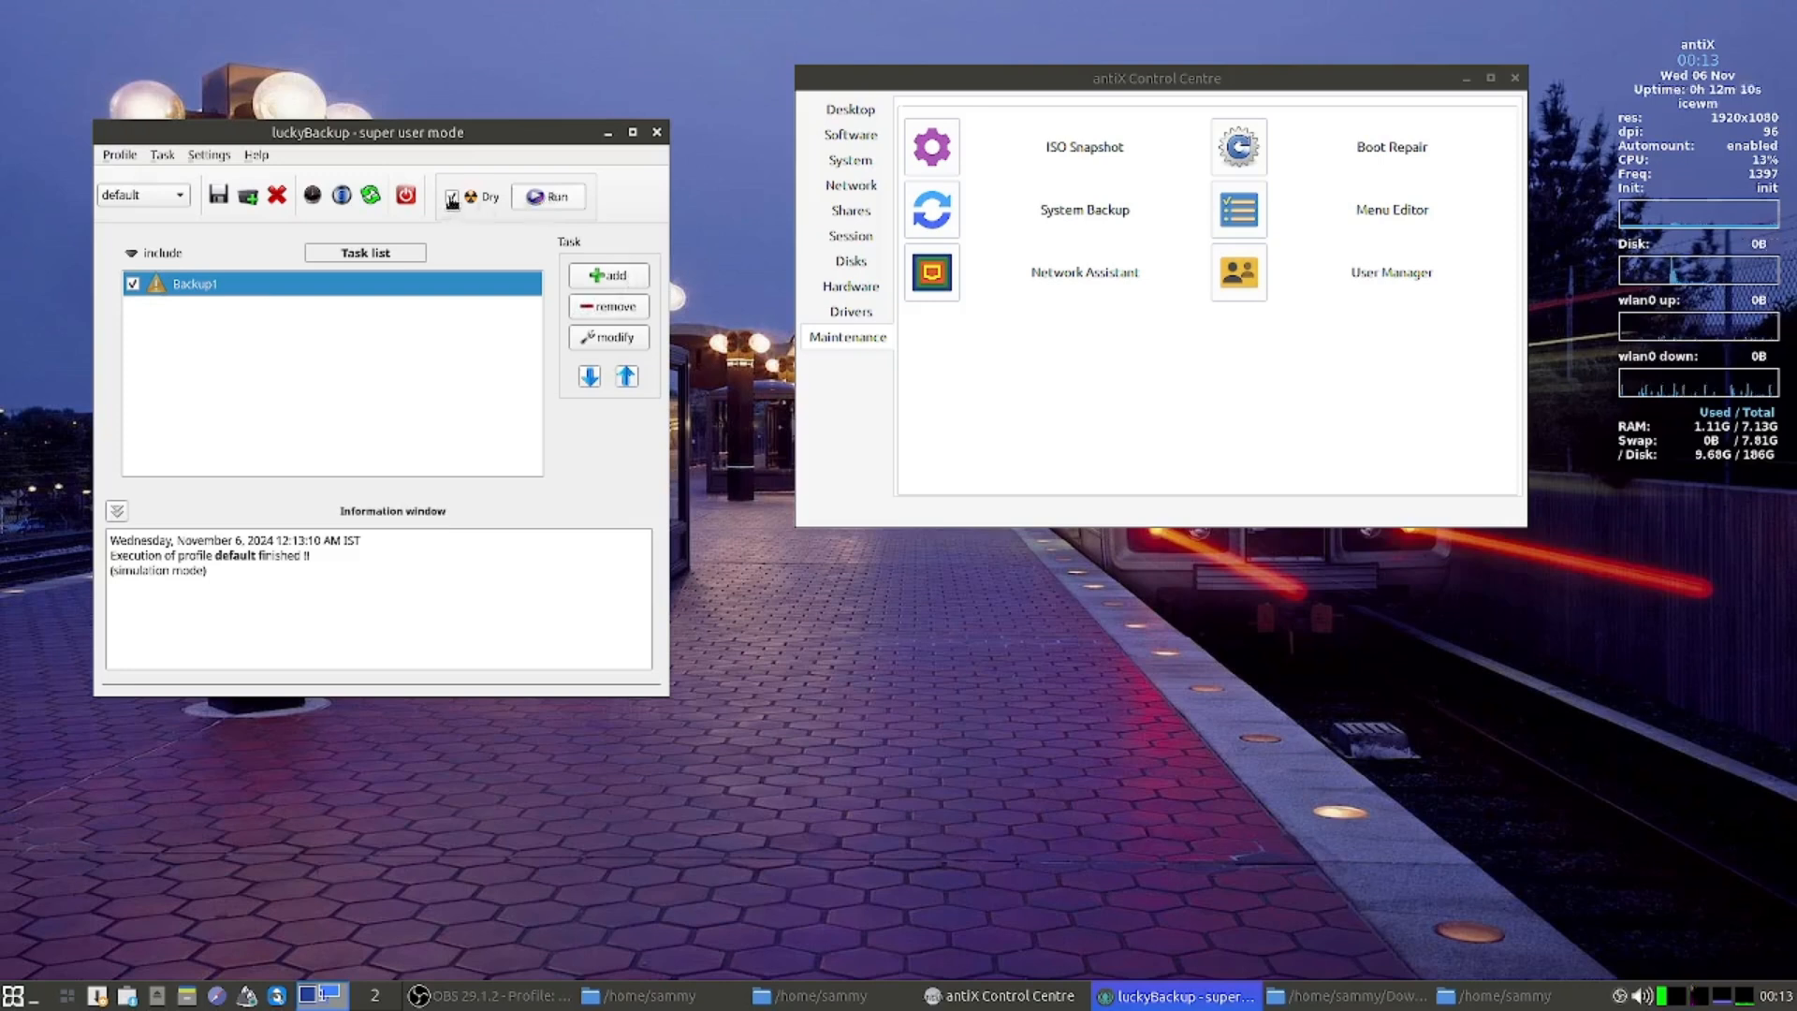
Turn off dry-run mode and run the actual Backup1 backup.
{"action": "left_click", "coordinate": [451, 198]}
{"action": "left_click", "coordinate": [551, 199]}
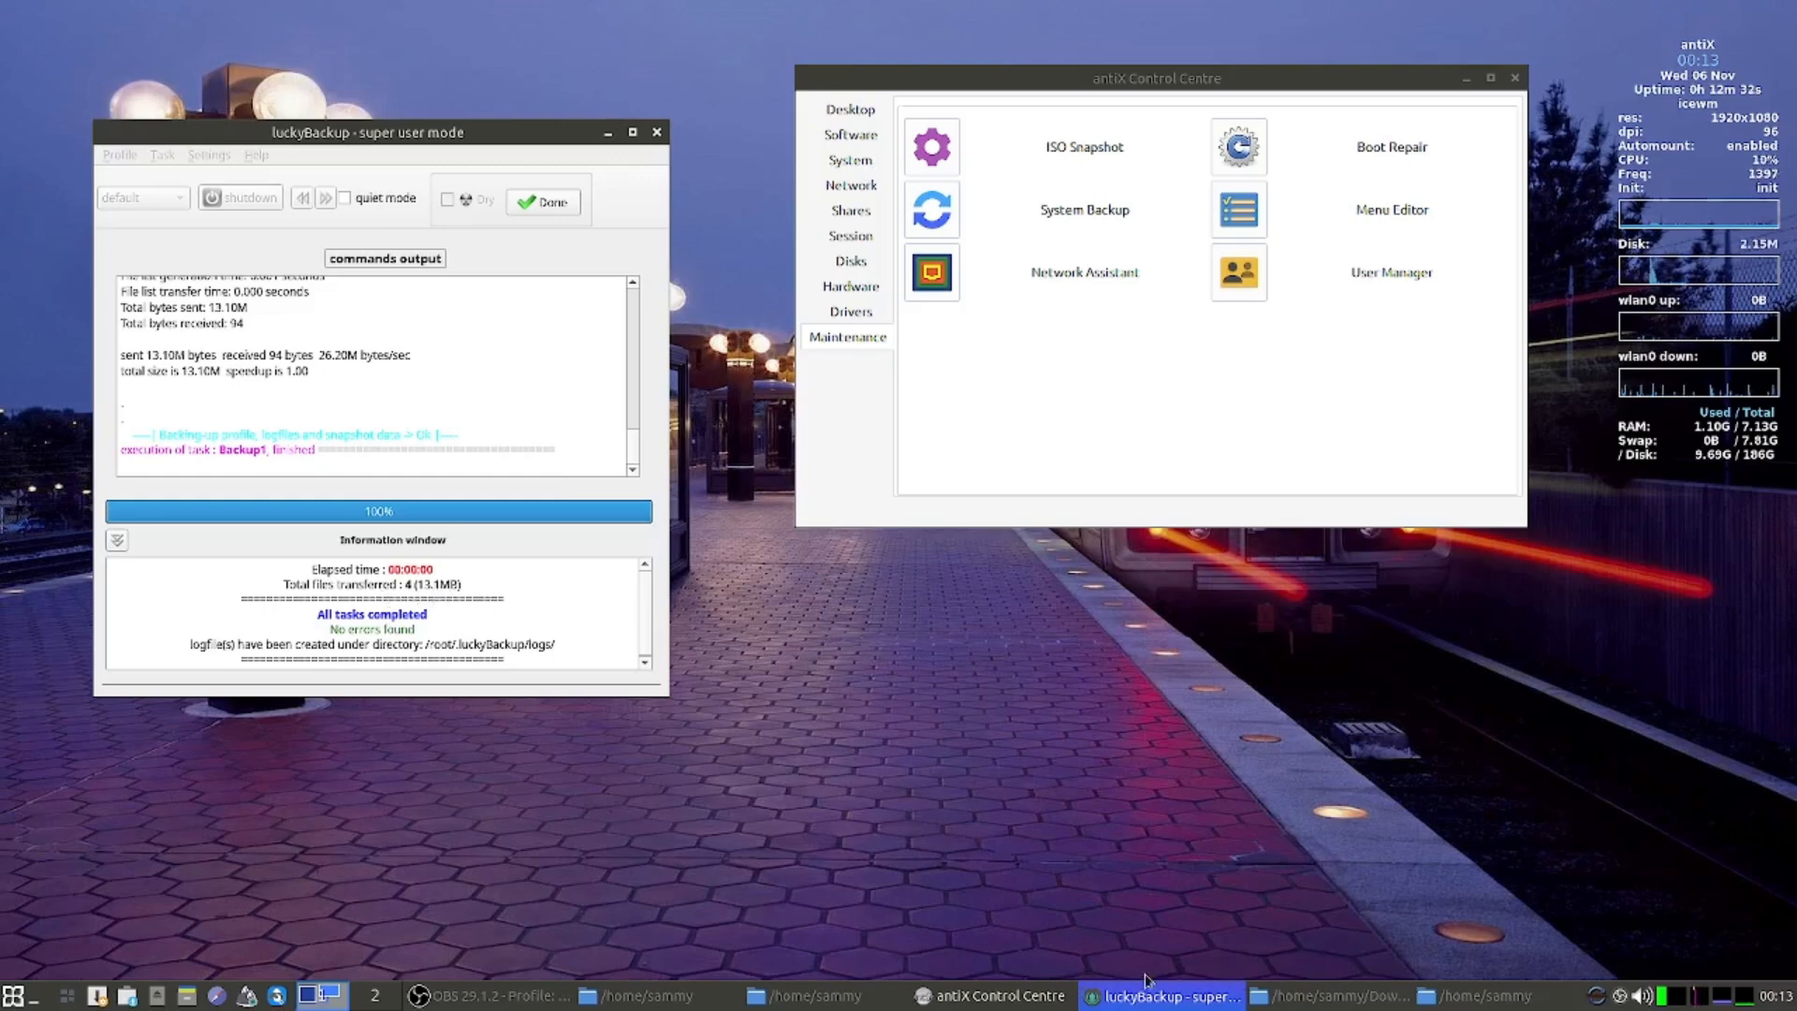
In the file manager, compare the contents of the Downloads folder inside Backup with those of the original Downloads folder.
{"action": "left_click", "coordinate": [1482, 1001]}
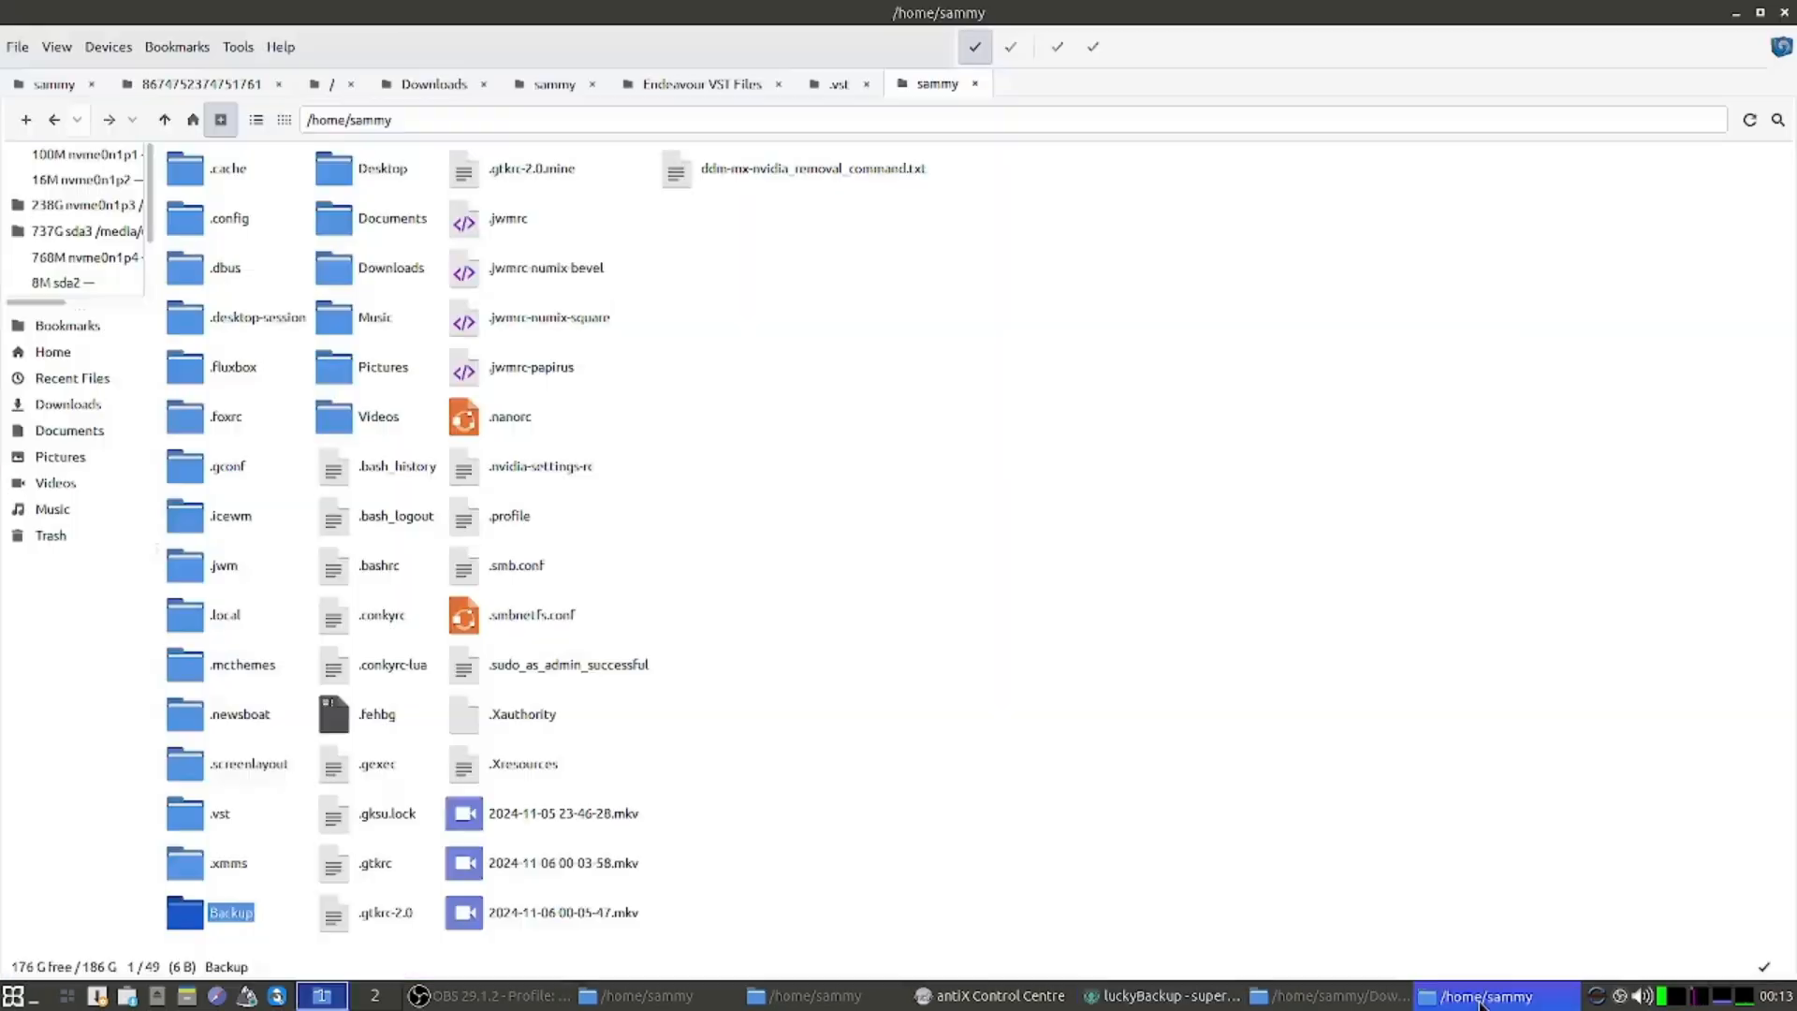
{"action": "double_click", "coordinate": [207, 927]}
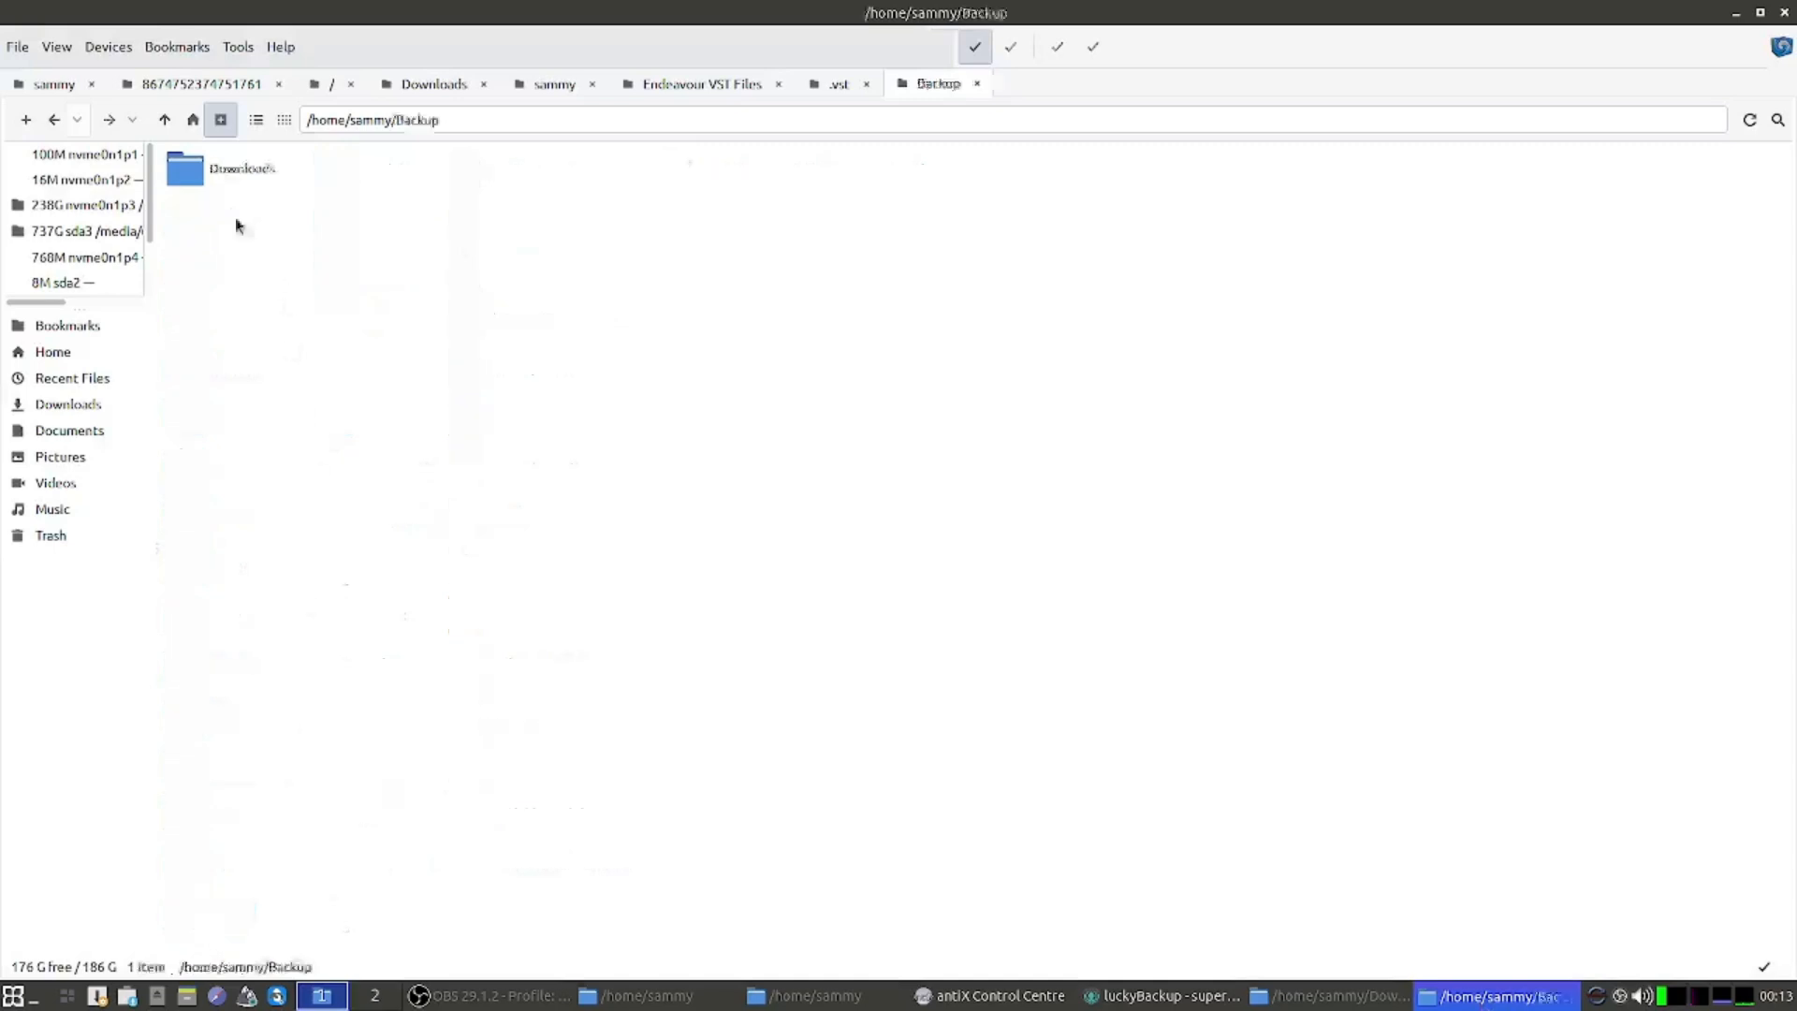
{"action": "double_click", "coordinate": [196, 179]}
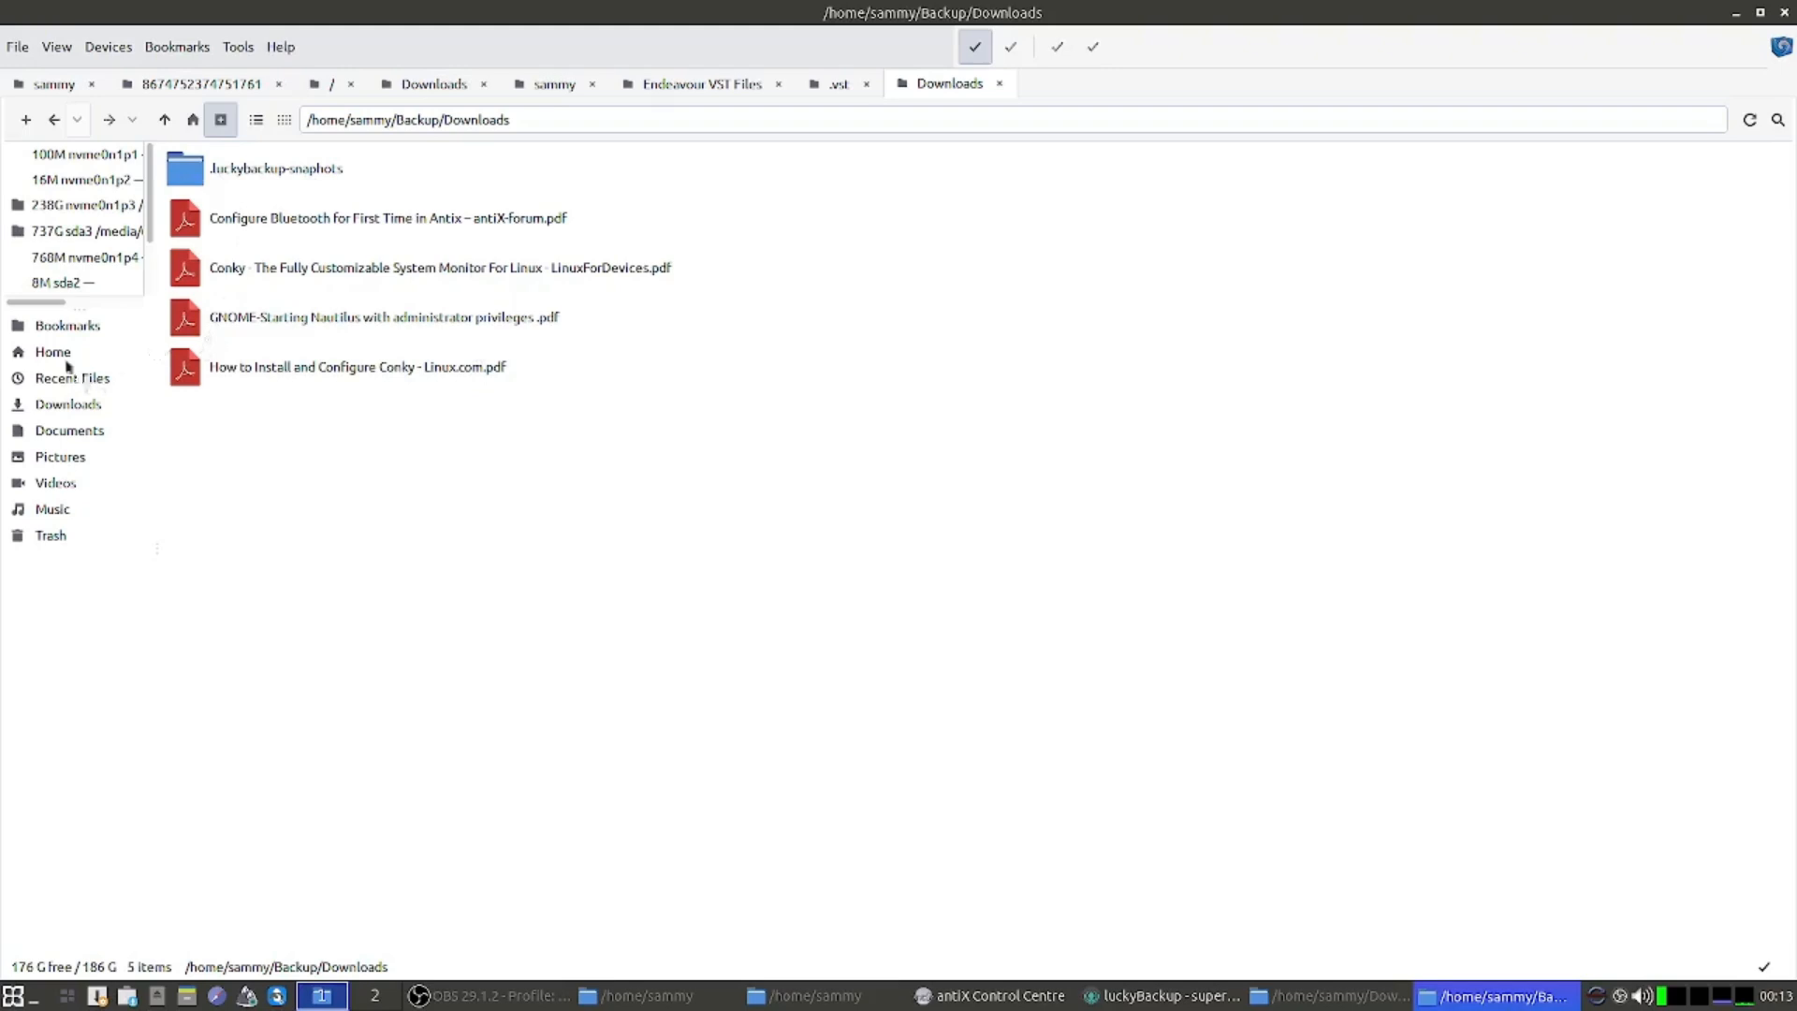
{"action": "left_click", "coordinate": [66, 405]}
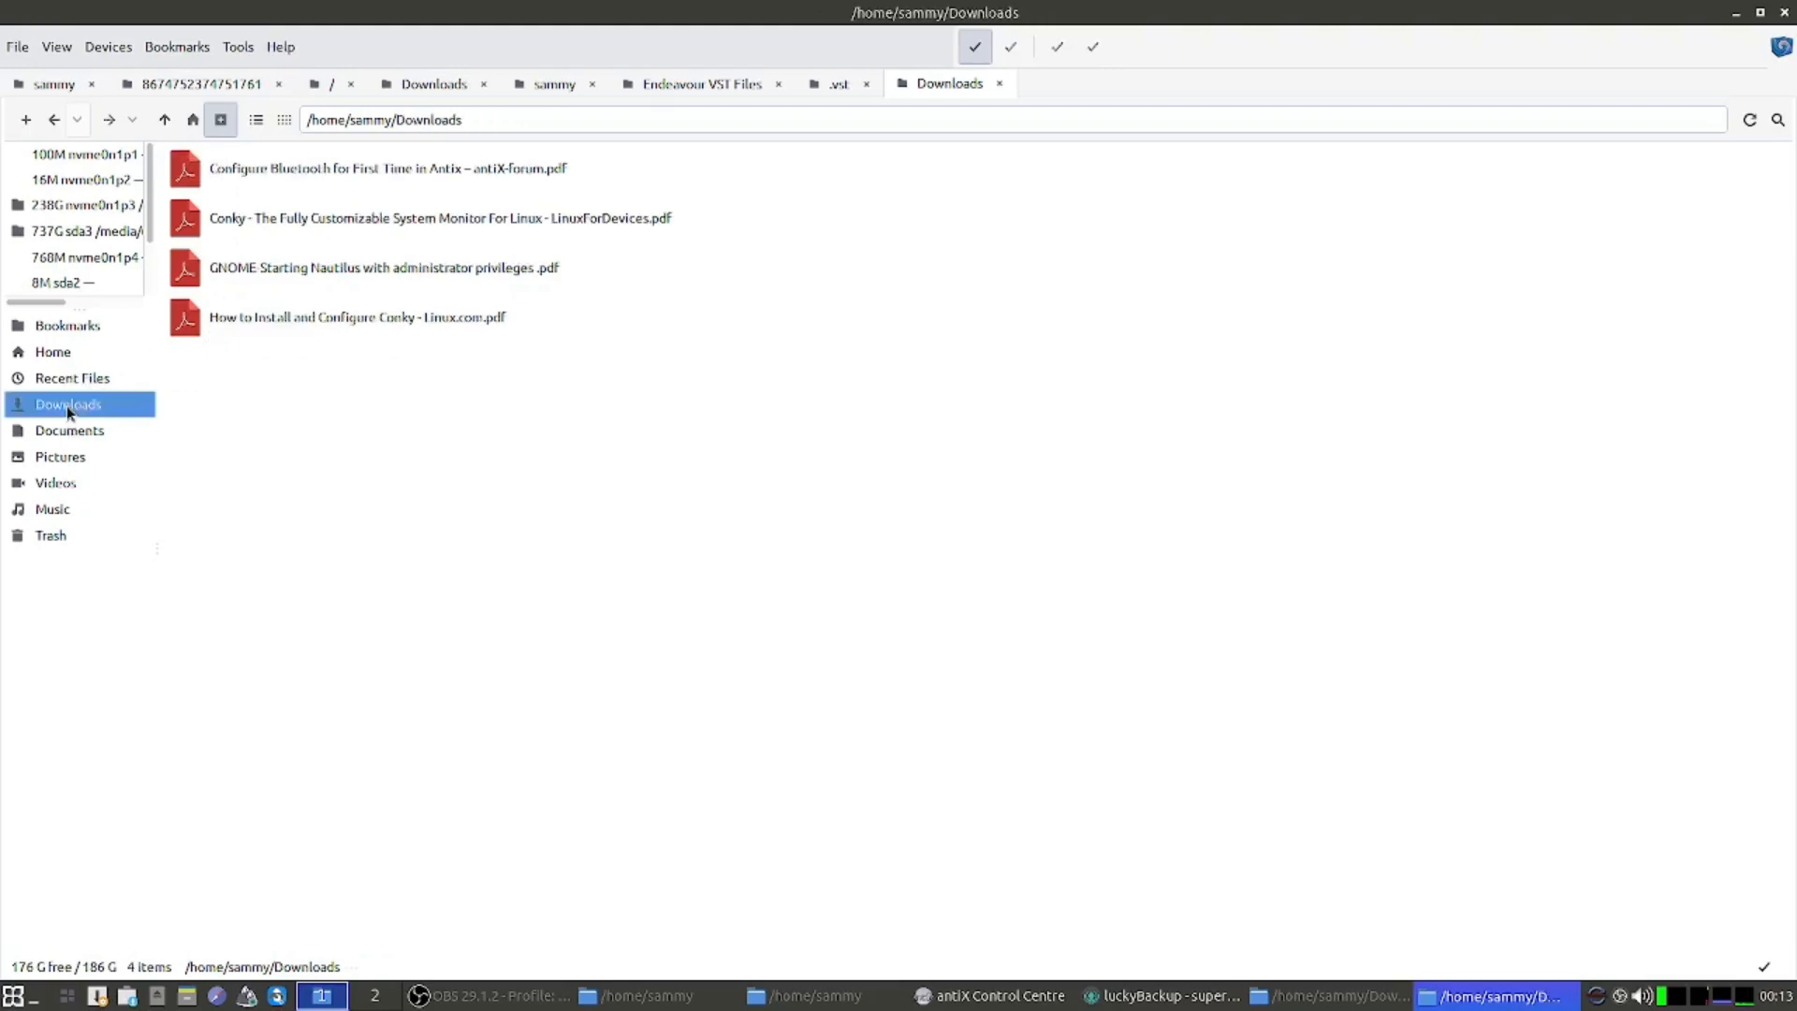
{"action": "left_click", "coordinate": [54, 121]}
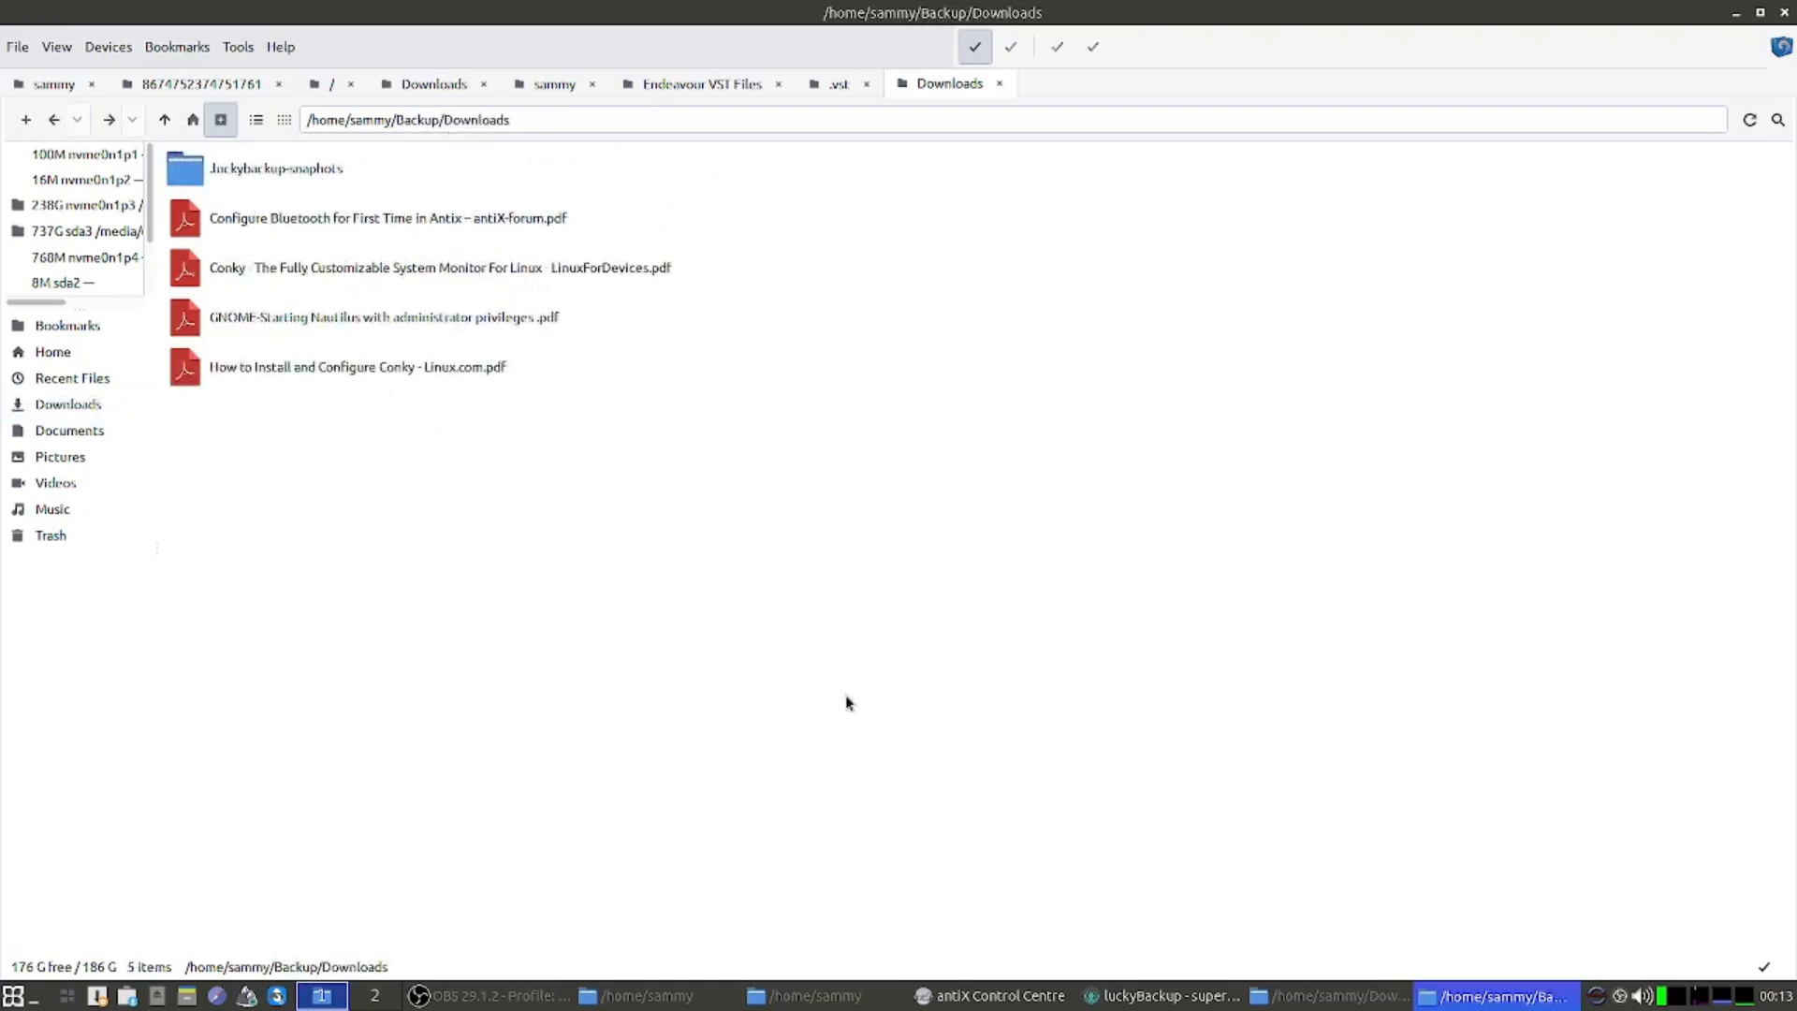
Switch back to luckyBackup and move its window clear of the backed-up file listing.
{"action": "left_click", "coordinate": [1166, 995]}
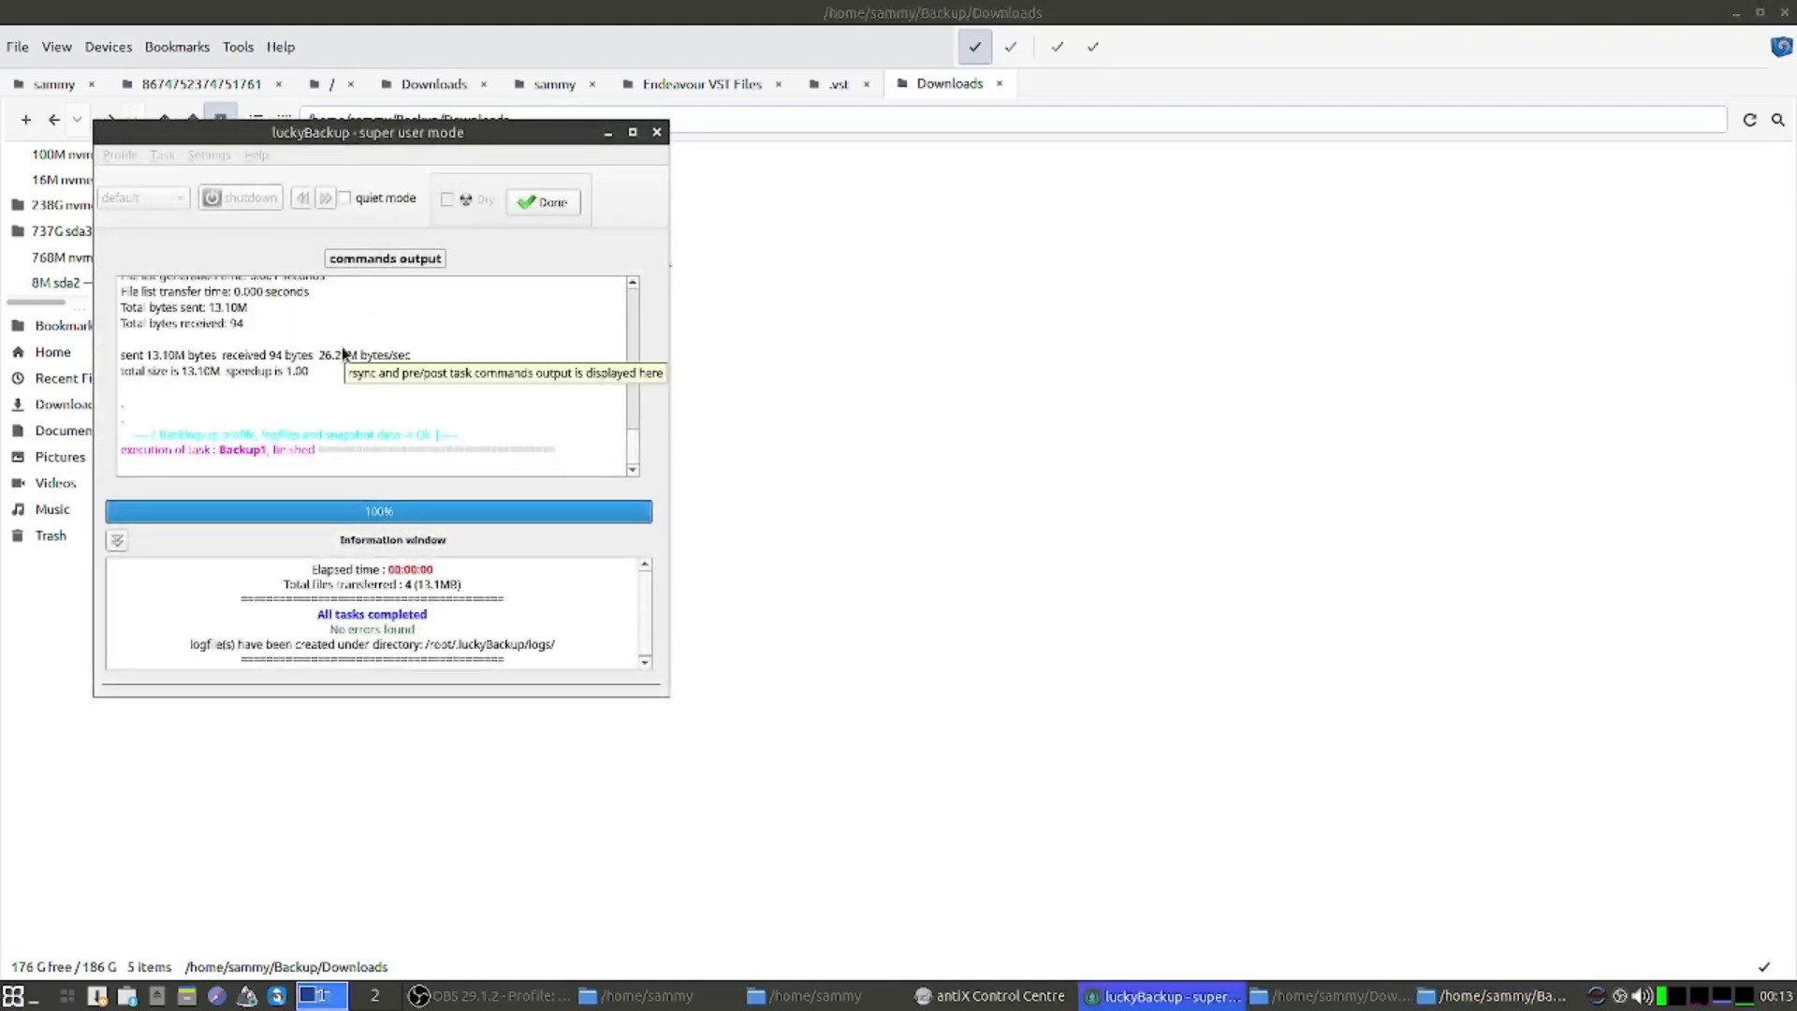
{"action": "left_click_drag", "start_coordinate": [427, 136], "coordinate": [1168, 272]}
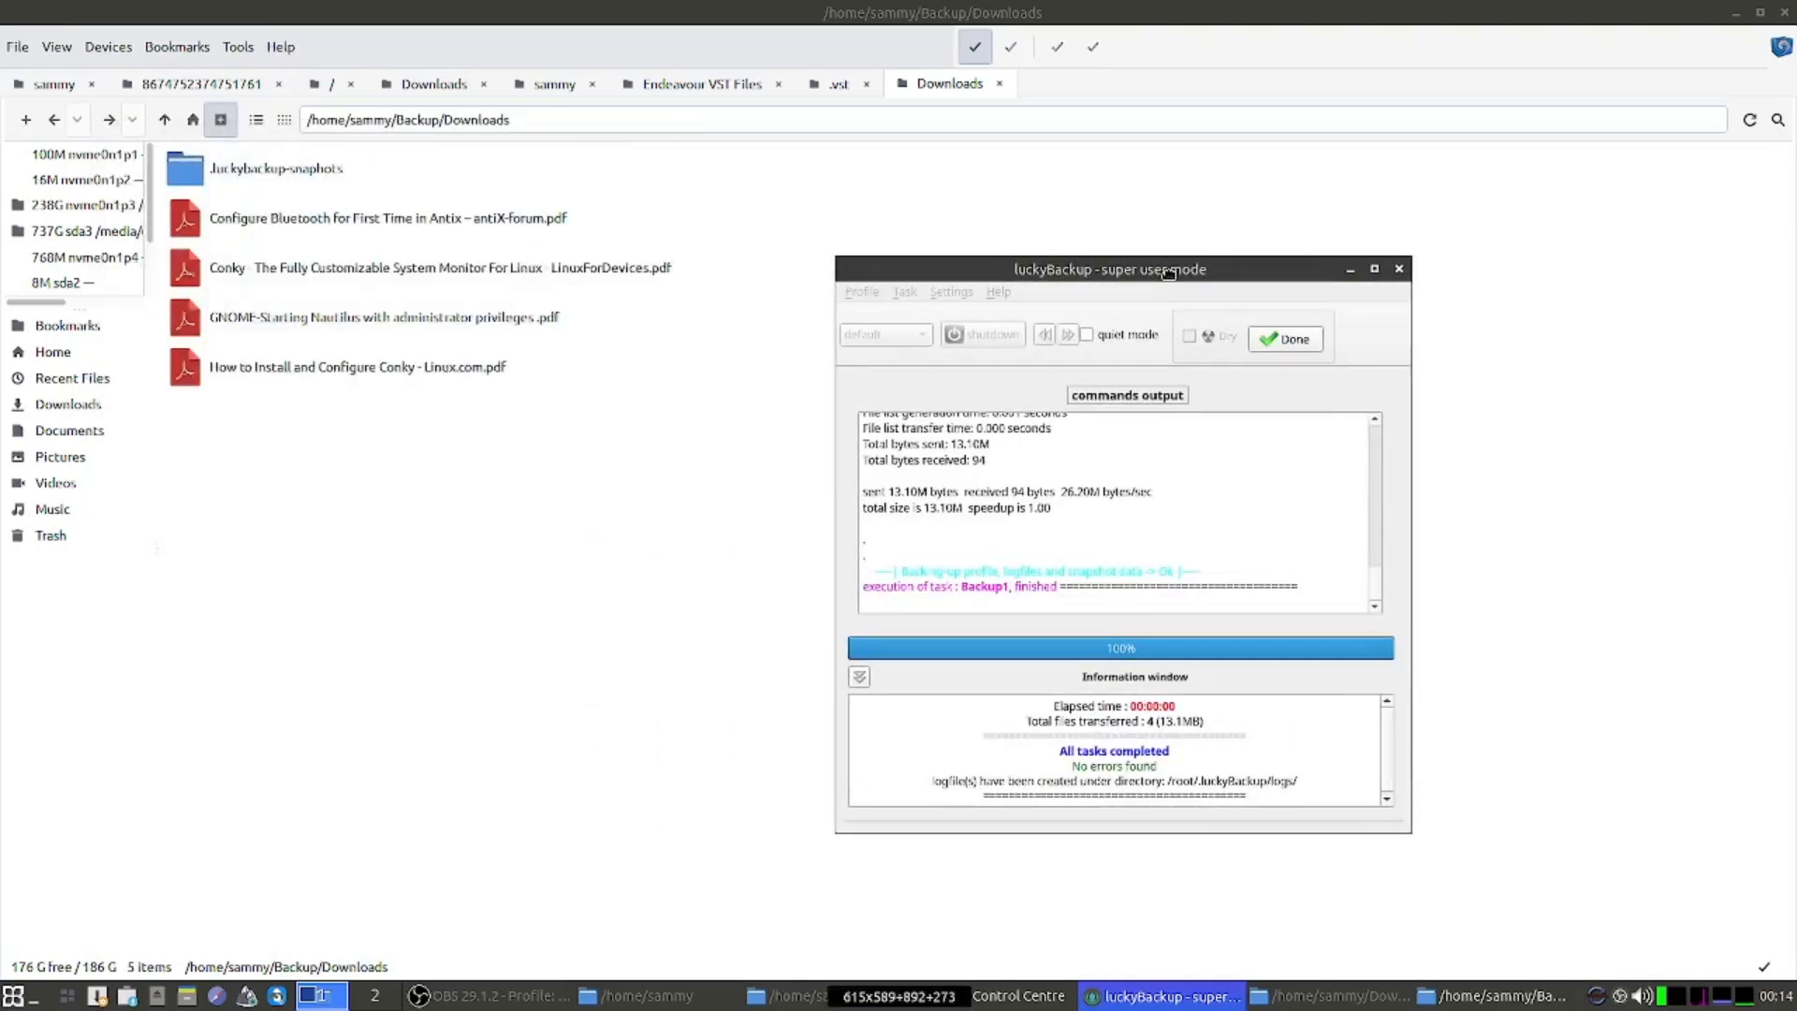